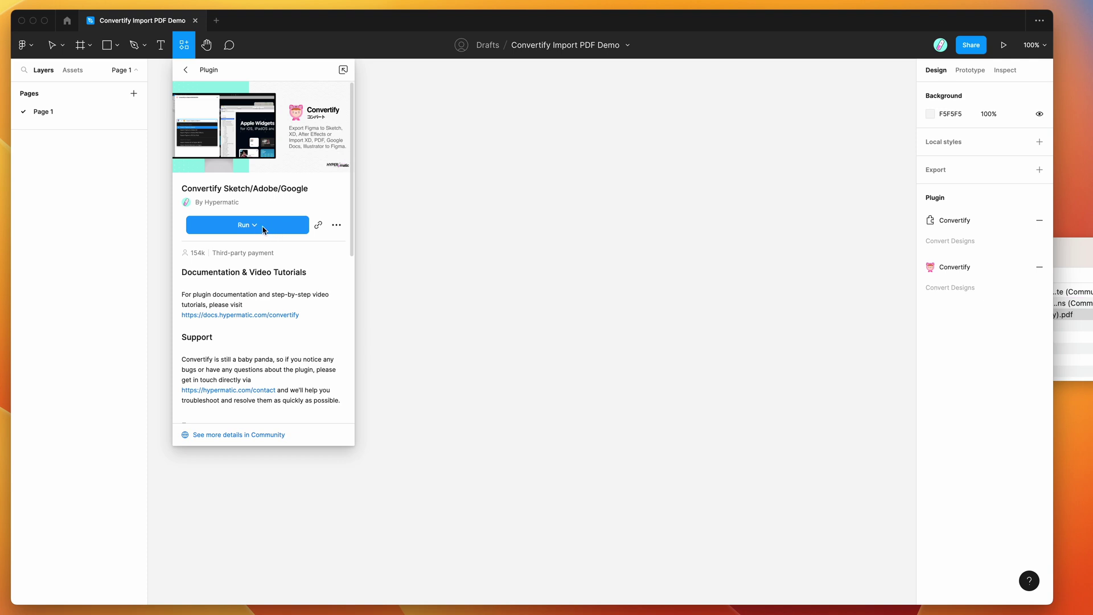
# - Run the saved Convertify Sketch/Adobe/Google plugin and reposition its window over the empty canvas
pyautogui.click(336, 227)
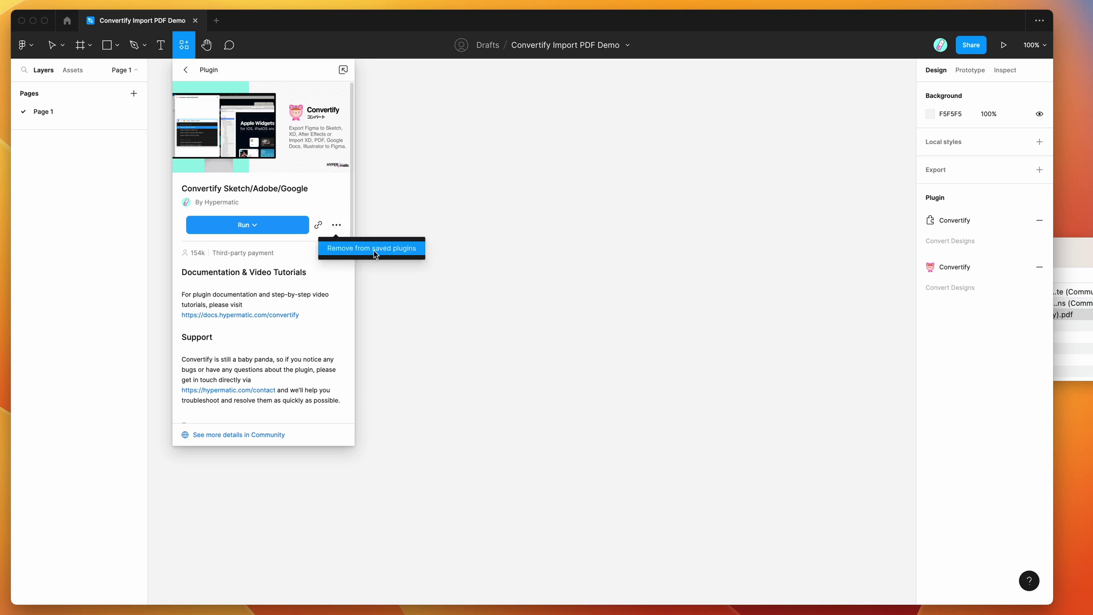
pyautogui.click(451, 163)
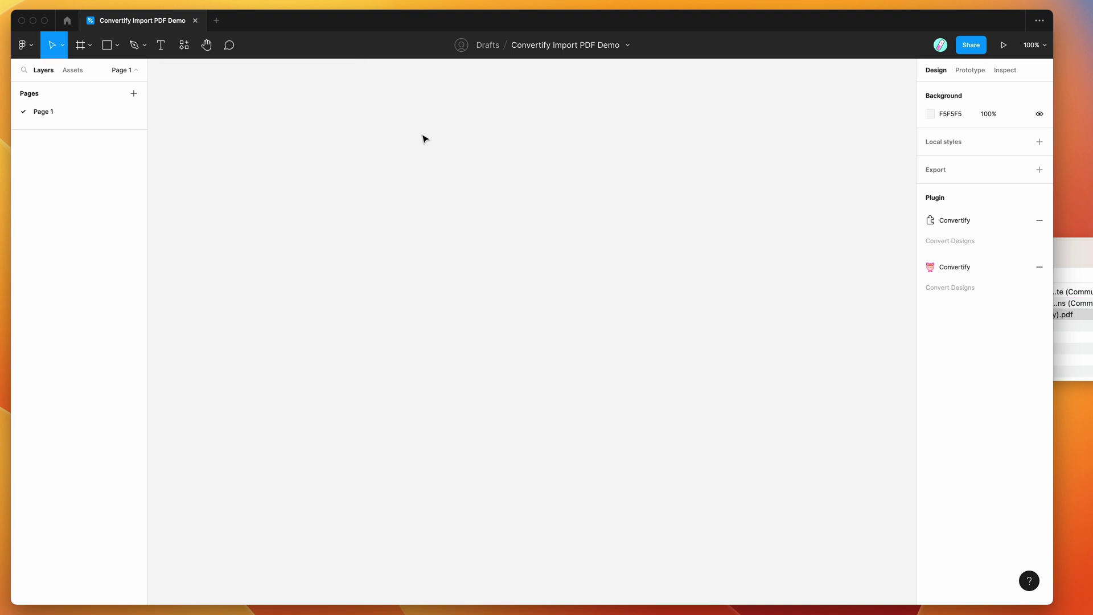
pyautogui.rightClick(404, 130)
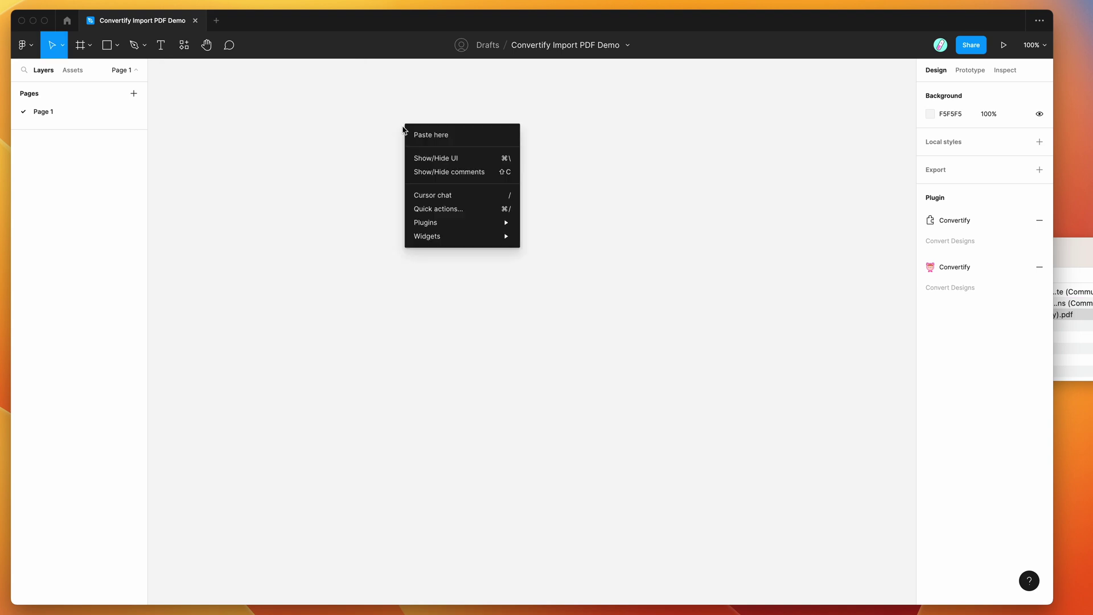
pyautogui.moveTo(454, 226)
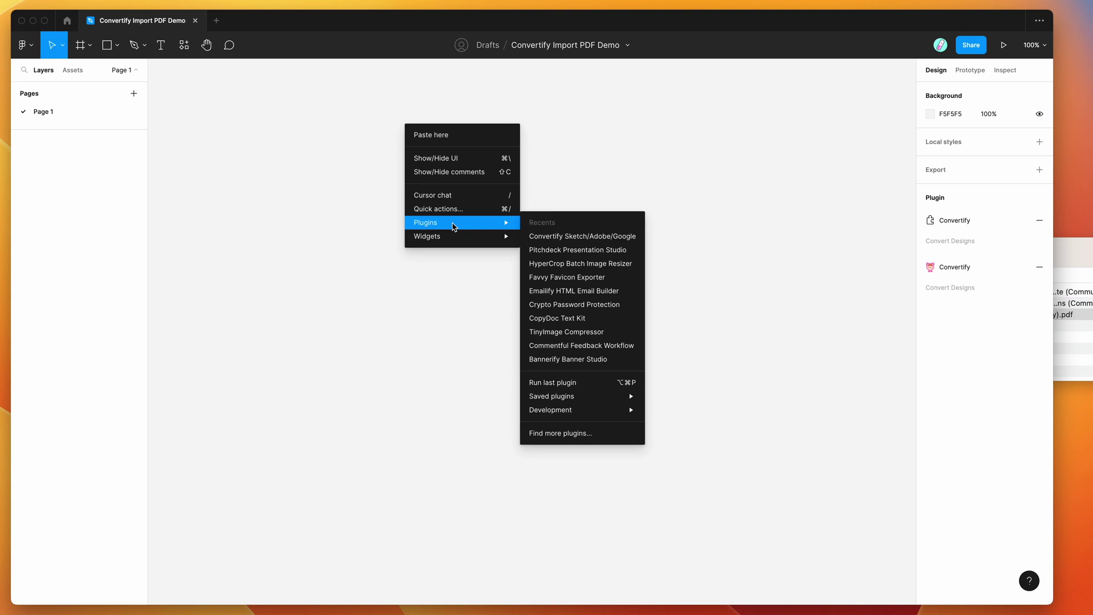
pyautogui.moveTo(576, 401)
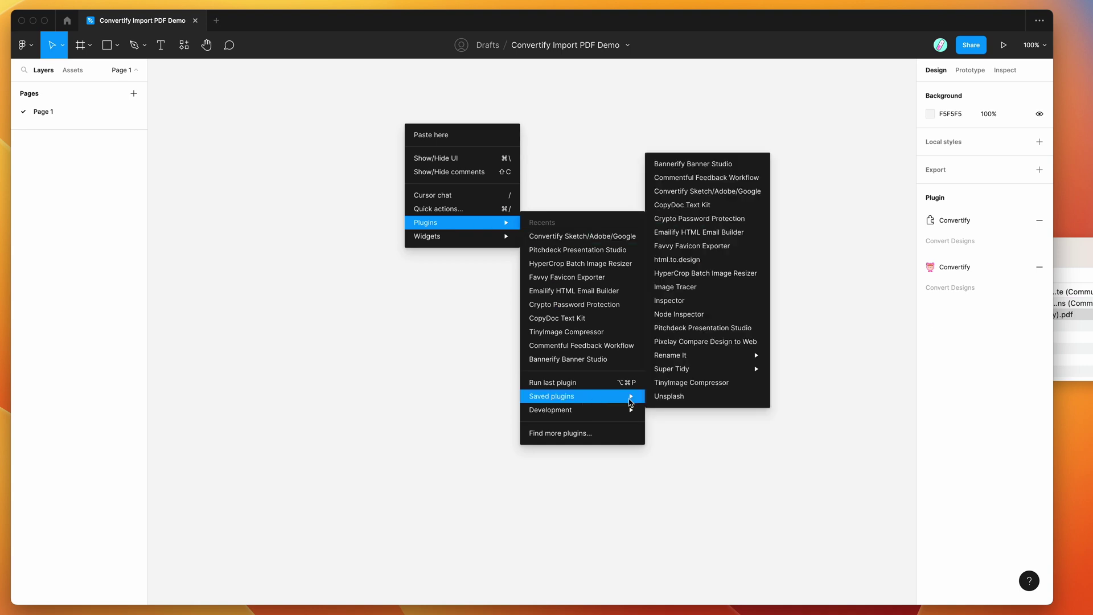
pyautogui.click(698, 192)
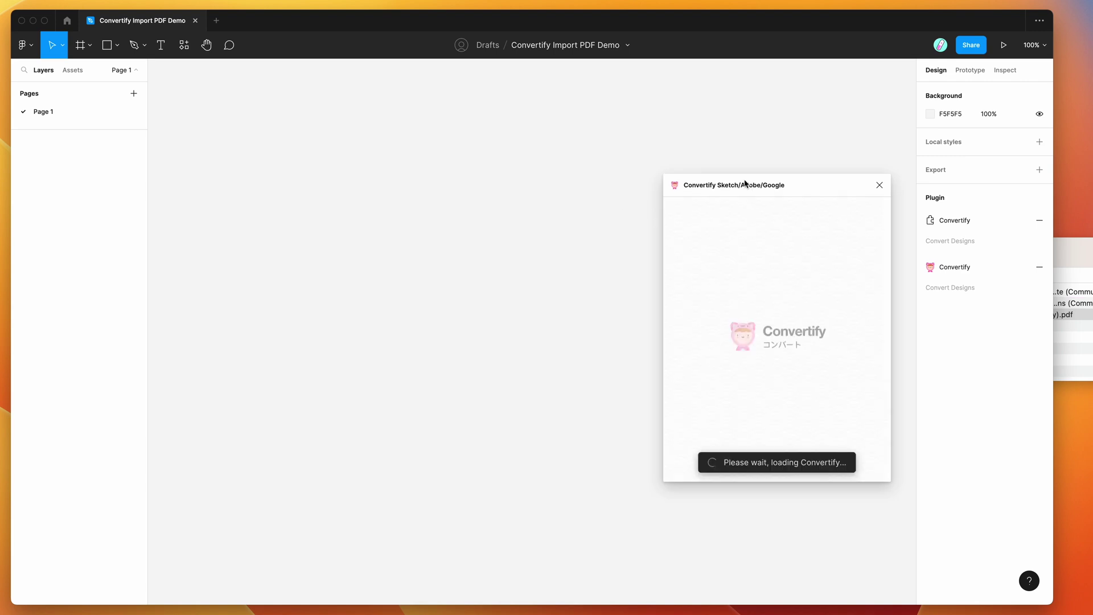
pyautogui.moveTo(749, 189); pyautogui.dragTo(740, 176)
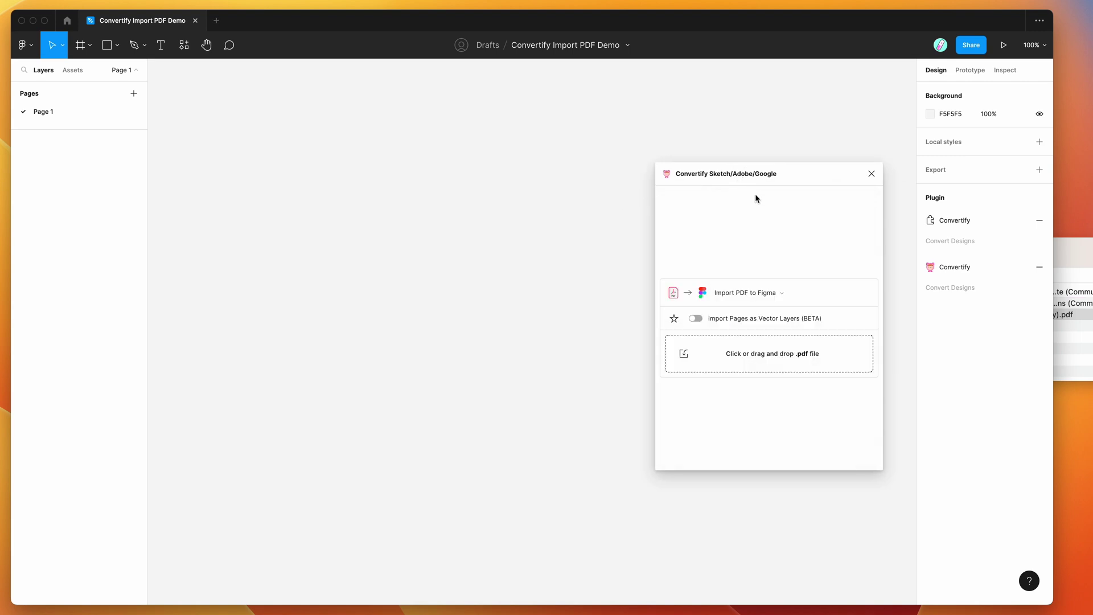
pyautogui.moveTo(747, 180); pyautogui.dragTo(735, 174)
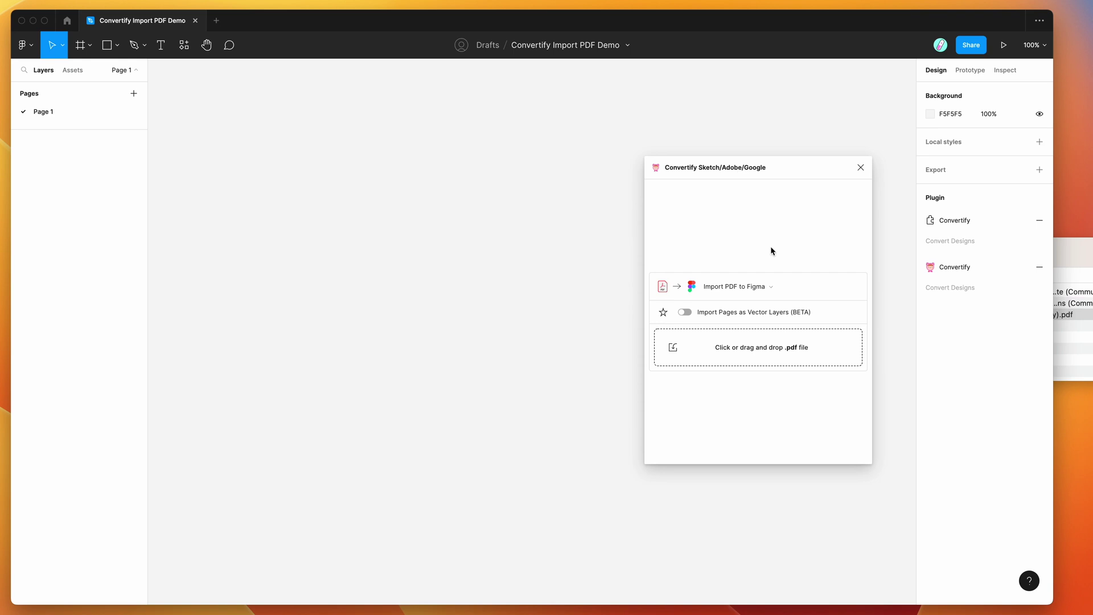
# - Set the Convertify conversion mode to Import PDF to Figma and move the plugin window aside
pyautogui.click(757, 290)
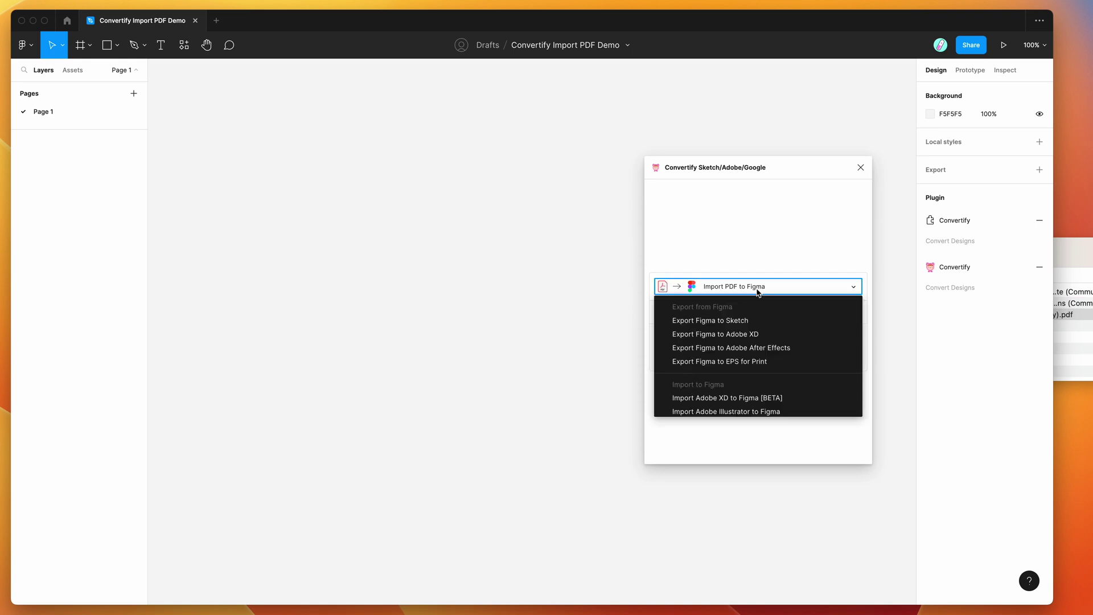
pyautogui.click(703, 323)
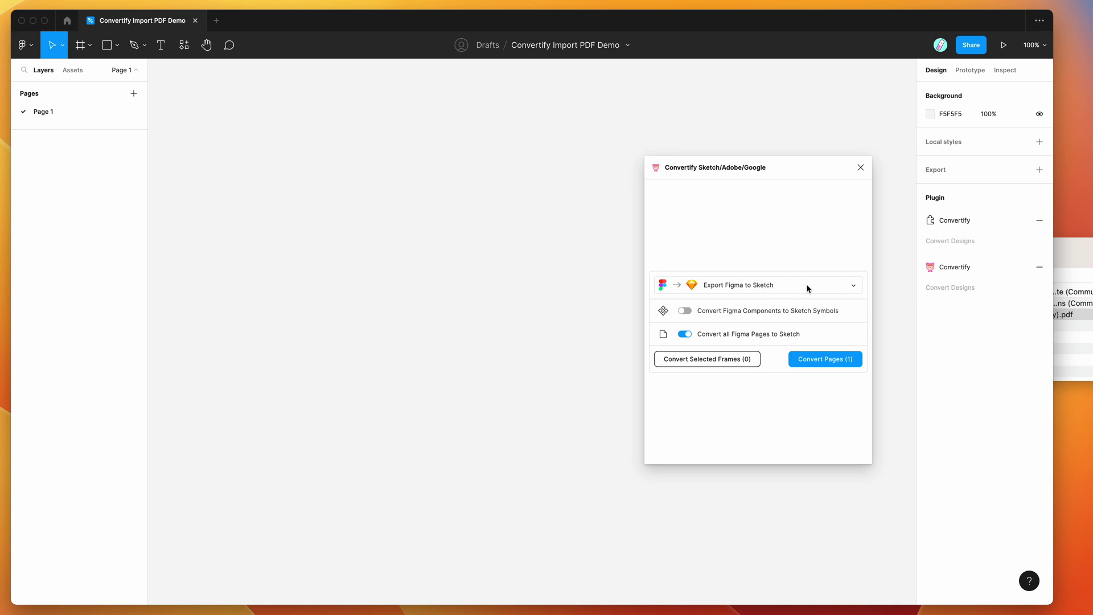
pyautogui.click(763, 289)
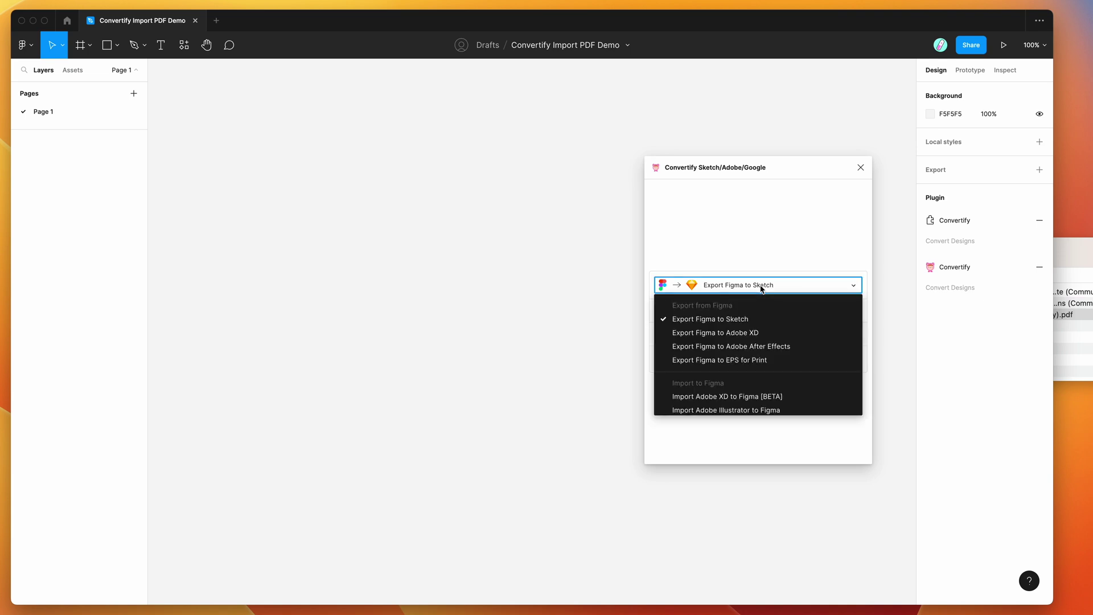
pyautogui.scroll(-3, 694, 371)
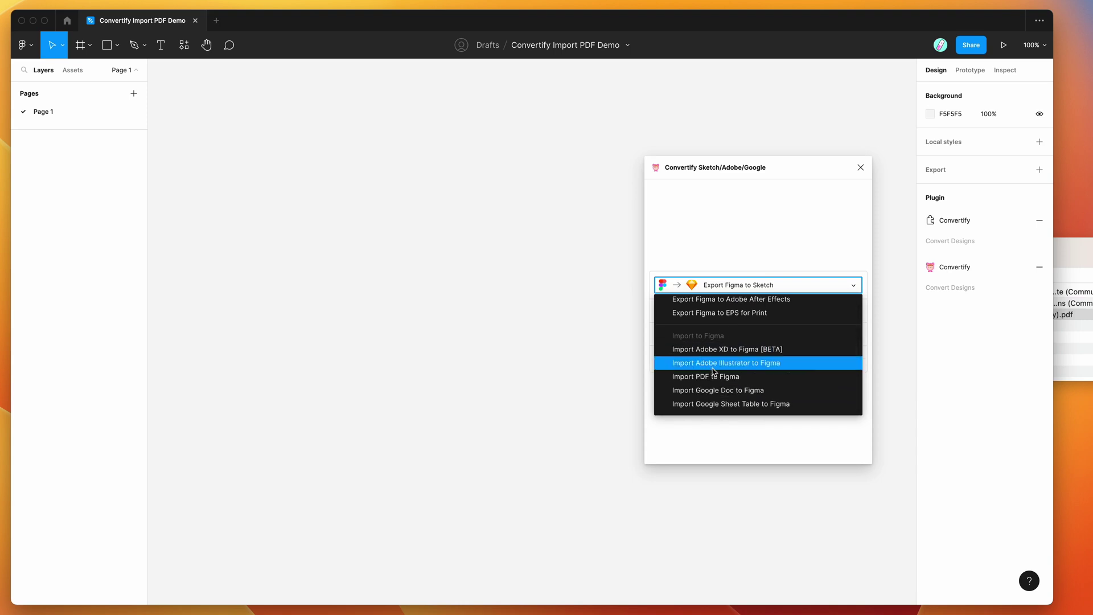
pyautogui.click(750, 378)
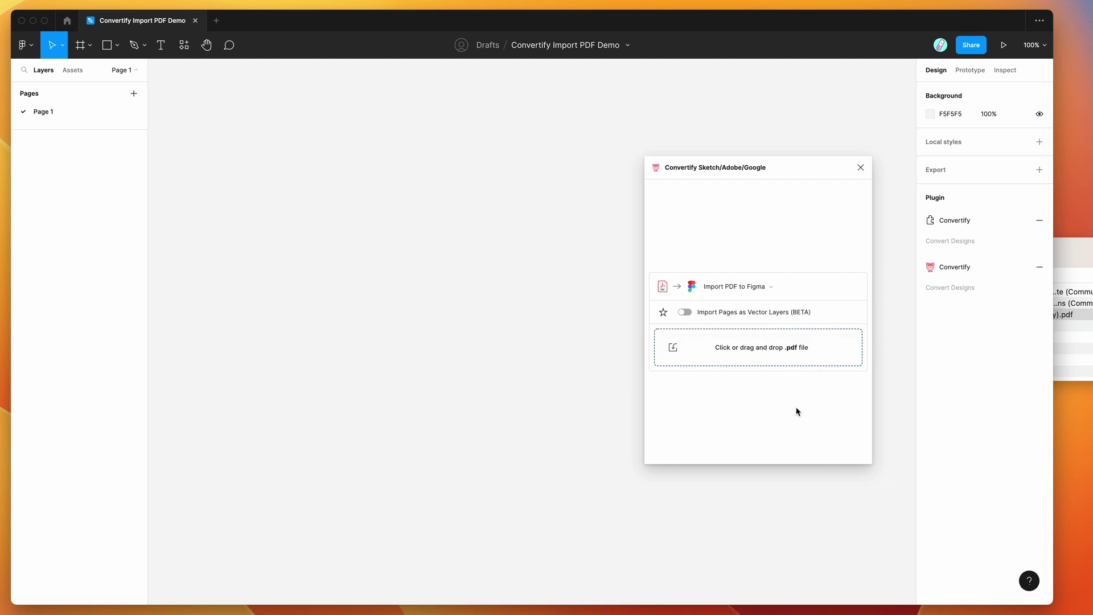
pyautogui.moveTo(775, 168); pyautogui.dragTo(784, 153)
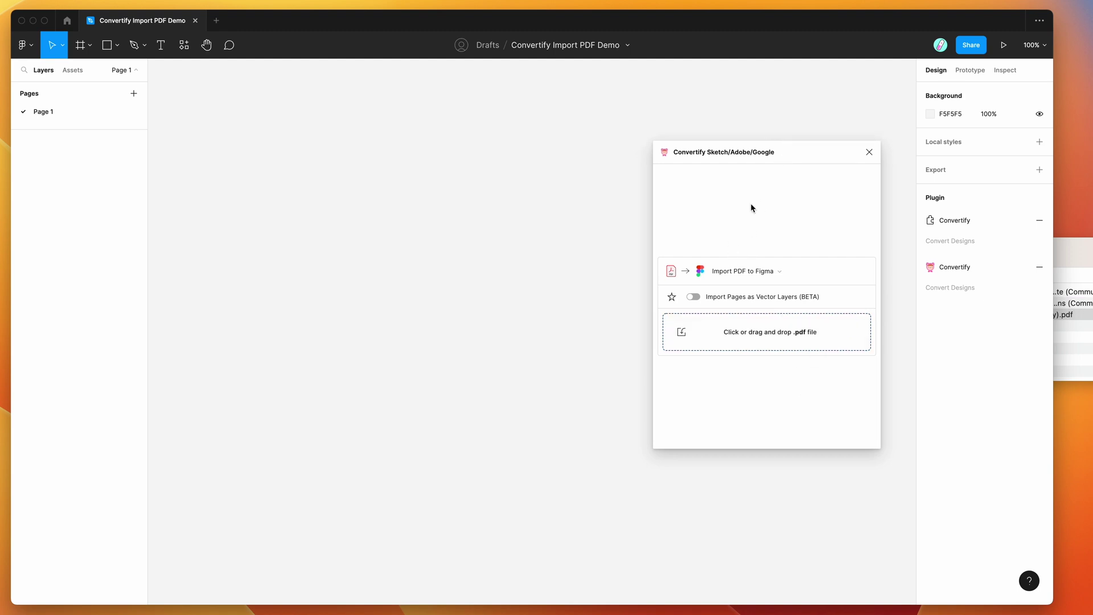
pyautogui.moveTo(760, 159)
pyautogui.mouseDown()
pyautogui.moveTo(780, 170)
pyautogui.moveTo(769, 173)
pyautogui.mouseUp()
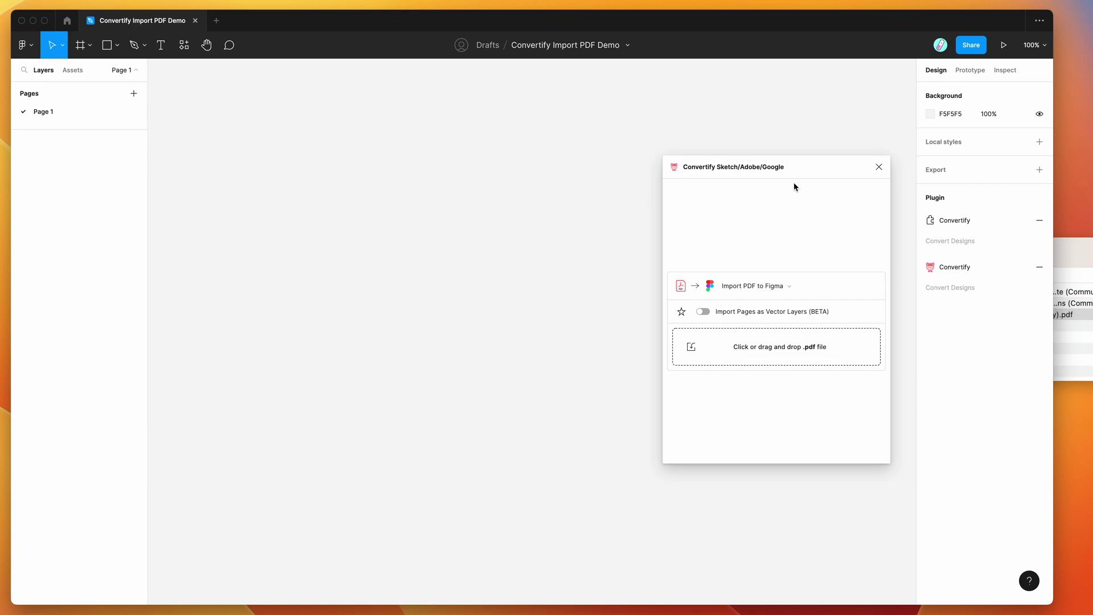
pyautogui.moveTo(794, 165); pyautogui.dragTo(807, 177)
# - Switch to Finder, preview the files in the PDFs folder, and import Portfolio (Community).pdf through Convertify
pyautogui.click(1066, 256)
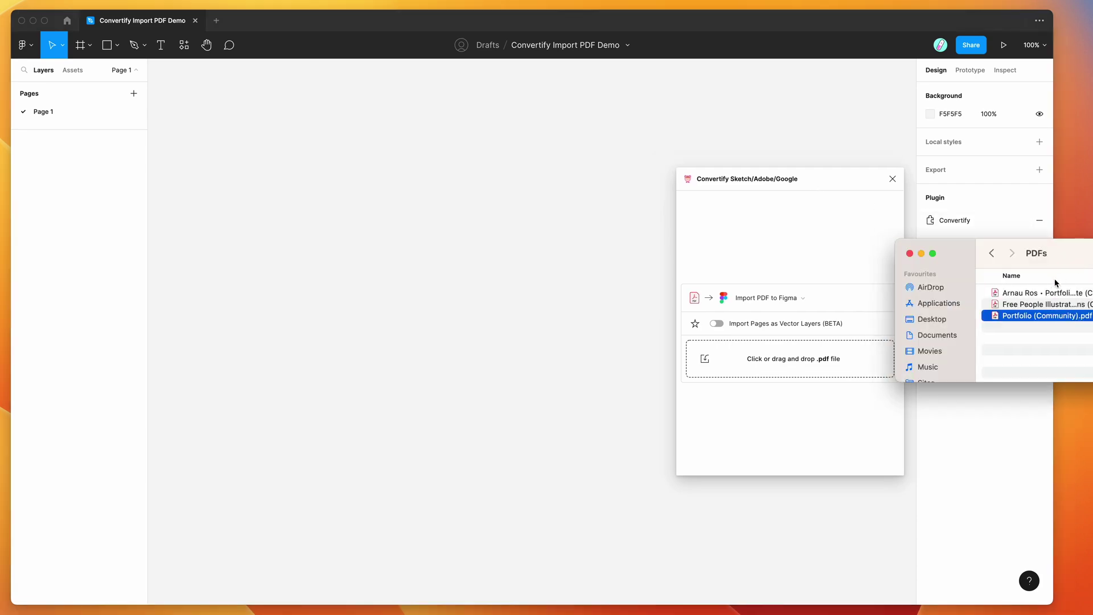
pyautogui.click(1016, 294)
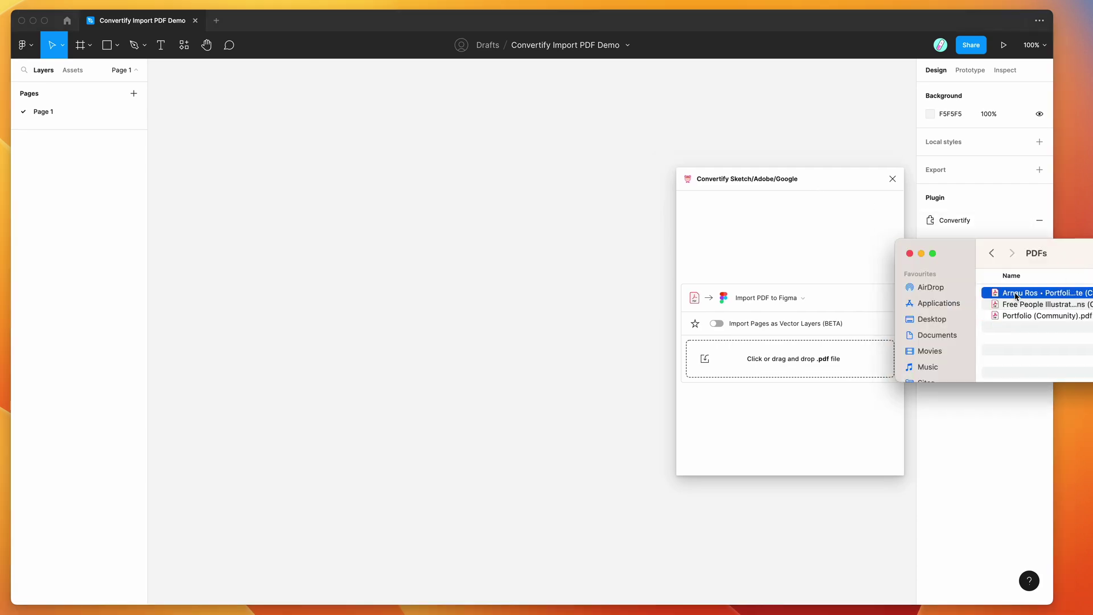
pyautogui.press('space')
pyautogui.press('Down')
pyautogui.press('Down')
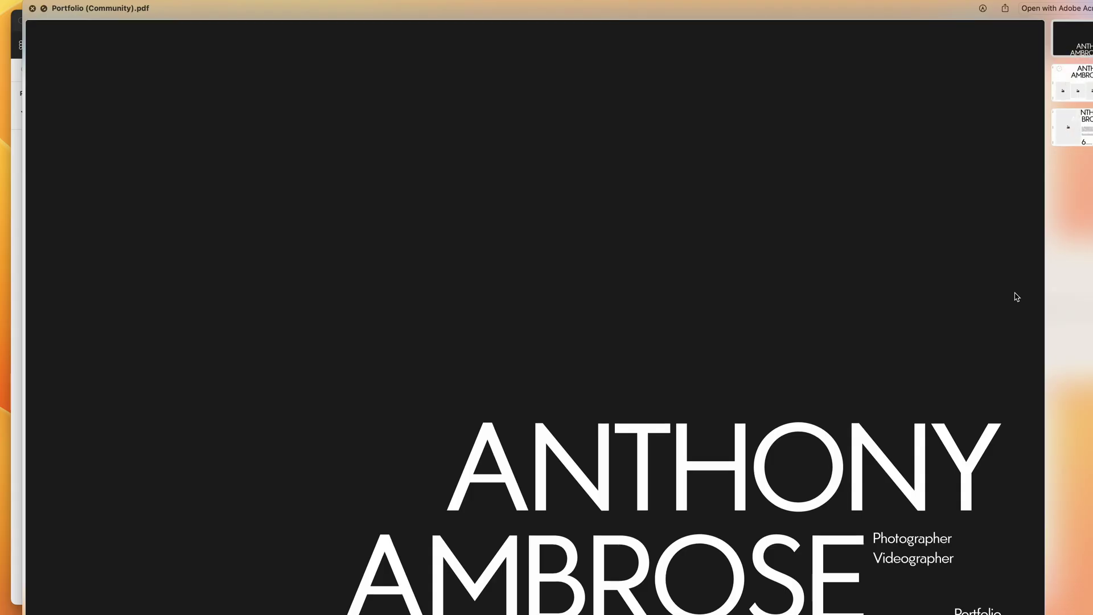
pyautogui.press('space')
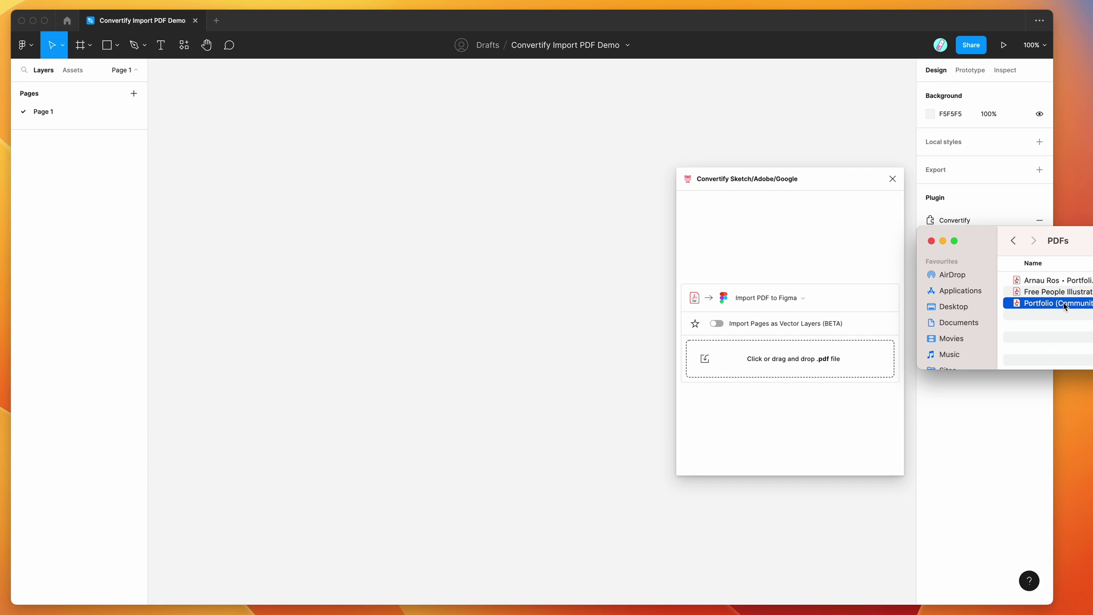
pyautogui.moveTo(1065, 307); pyautogui.dragTo(794, 358)
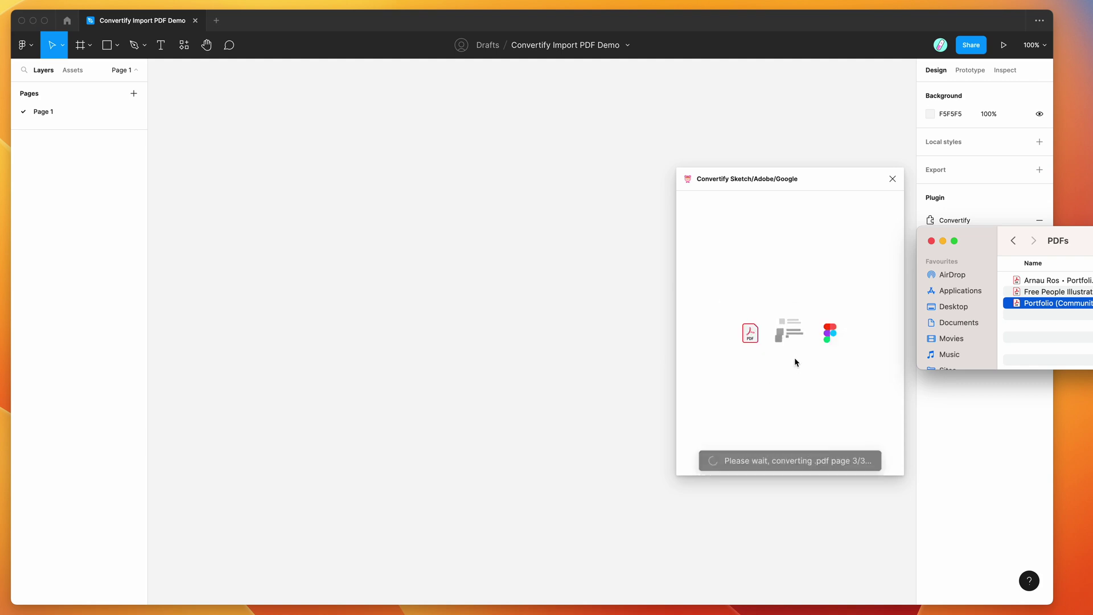
pyautogui.click(450, 210)
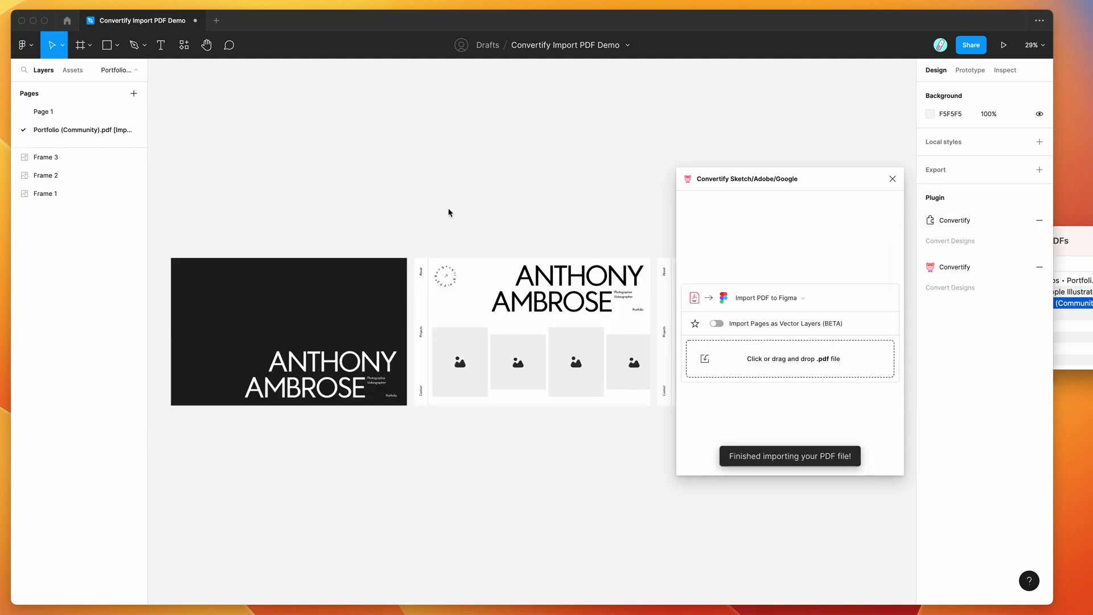
# - Inspect the imported PDF frames and examine the rendering quality of the paragraph text in Frame 3 up close
pyautogui.click(383, 281)
pyautogui.hscroll(3, 383, 285)
pyautogui.click(383, 284)
pyautogui.hscroll(3, 384, 284)
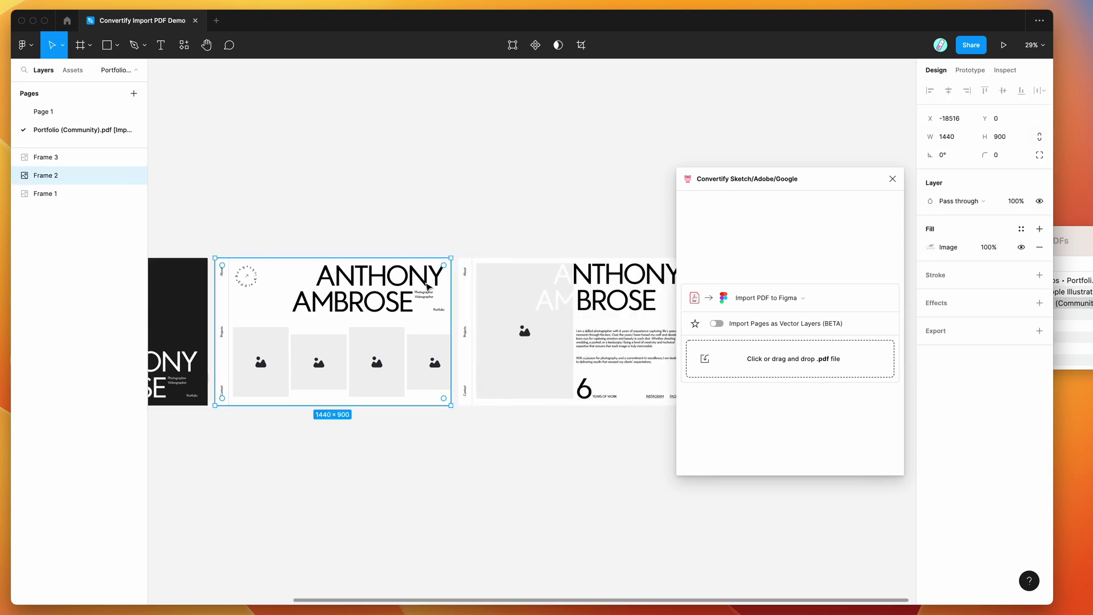
pyautogui.click(553, 296)
pyautogui.scroll(10, 554, 296)
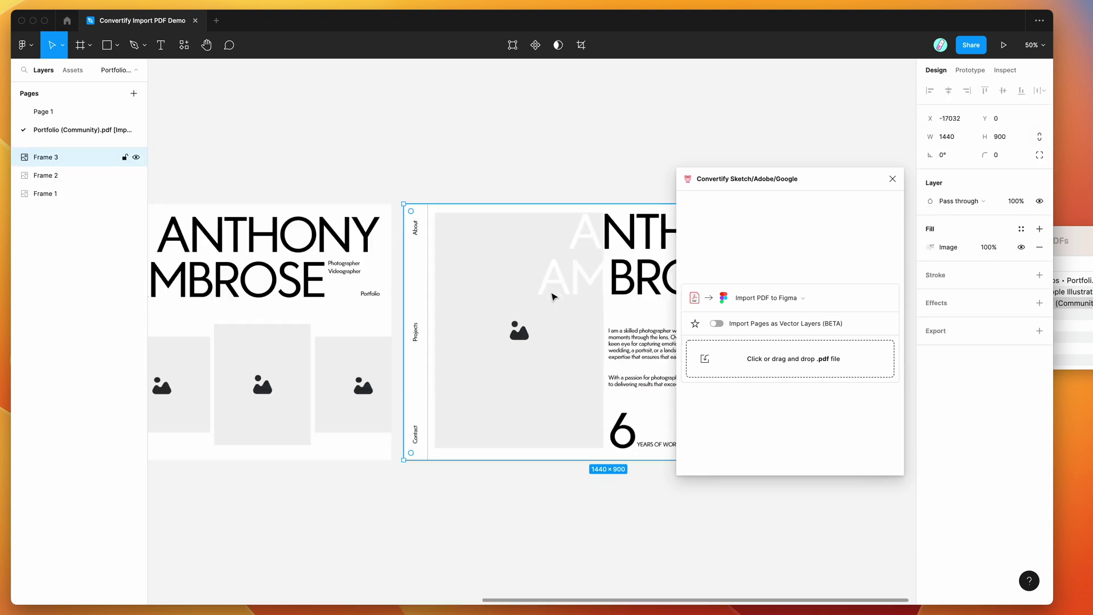
pyautogui.hscroll(10, 554, 296)
pyautogui.hscroll(-4, 554, 297)
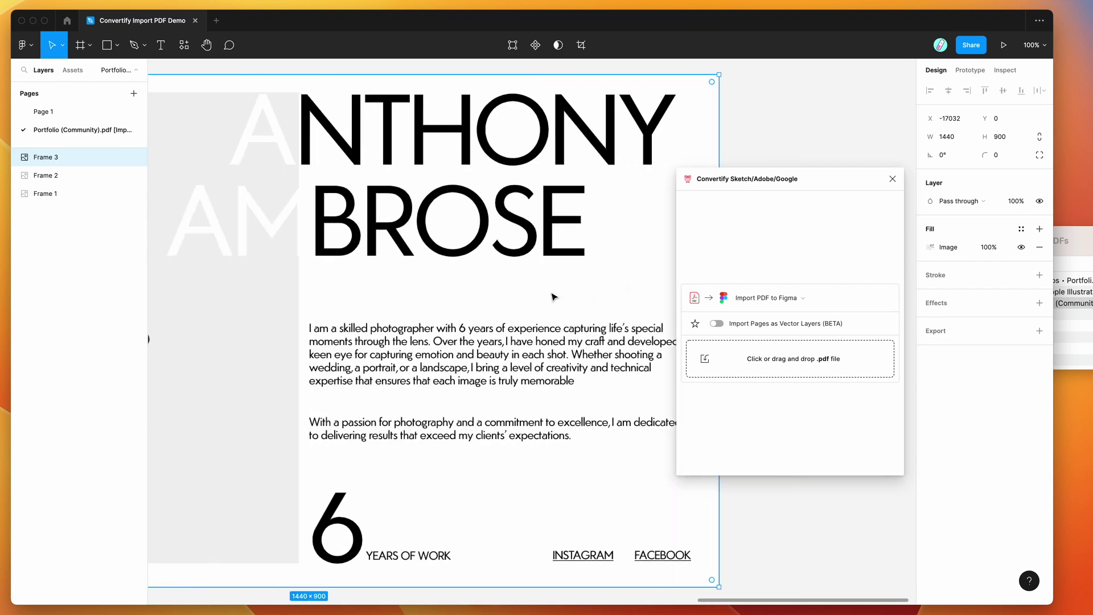
pyautogui.scroll(8, 316, 206)
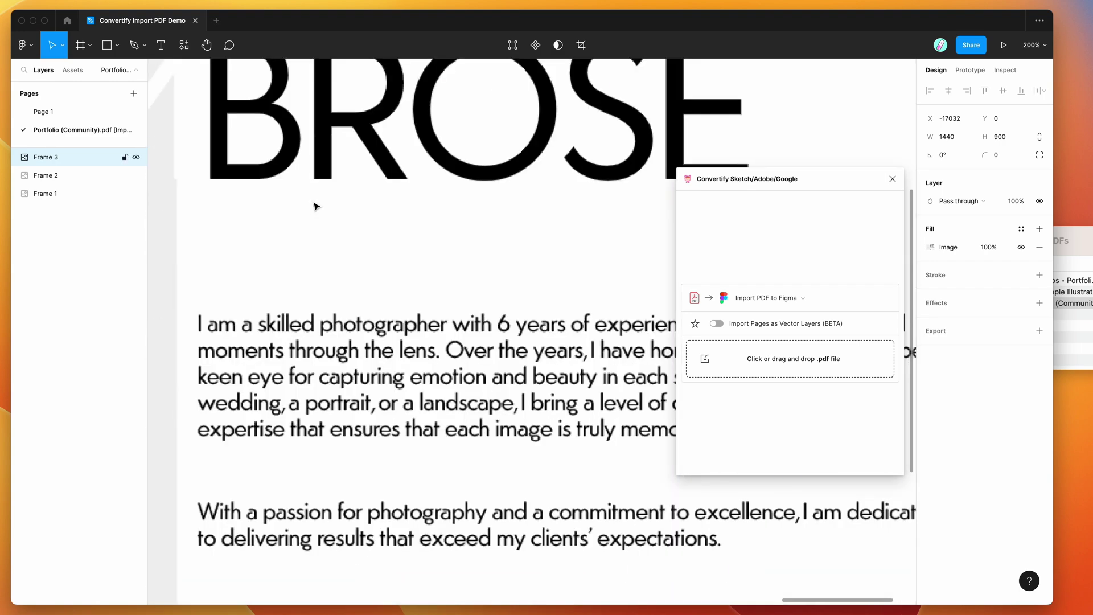
pyautogui.scroll(-2, 486, 324)
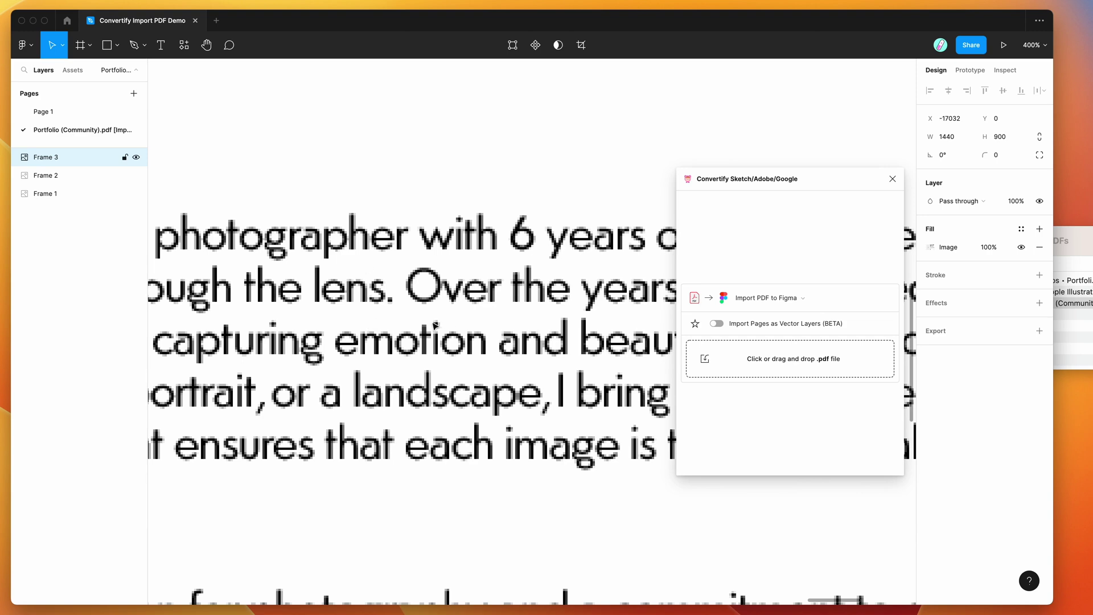
pyautogui.scroll(-12, 435, 324)
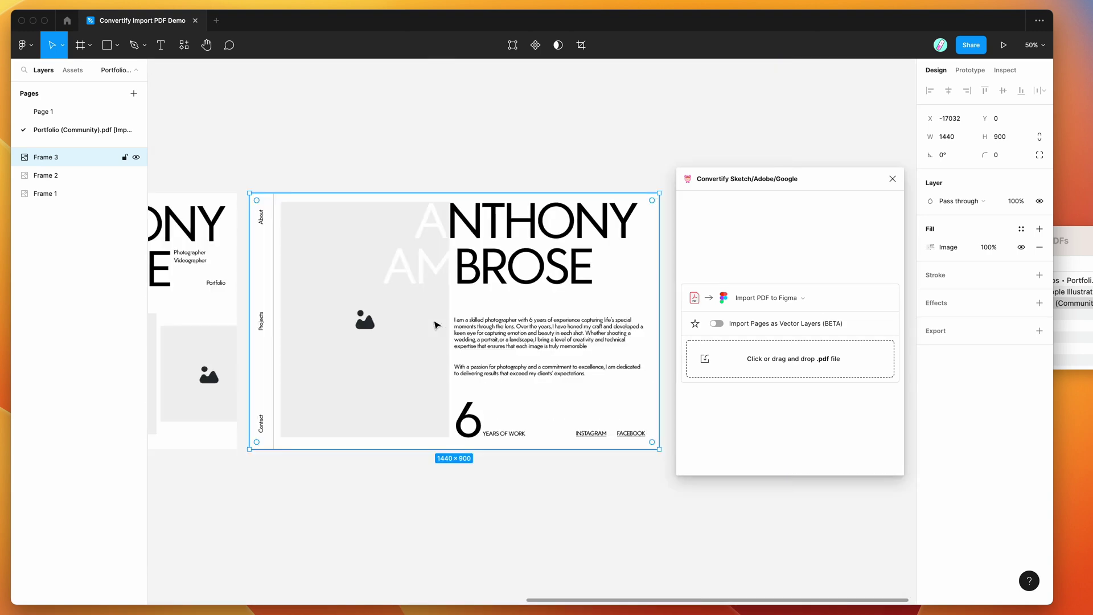
# - Select the three imported page frames in turn to examine their layer structure and image fills
pyautogui.hscroll(-10, 435, 323)
pyautogui.rightClick(432, 269)
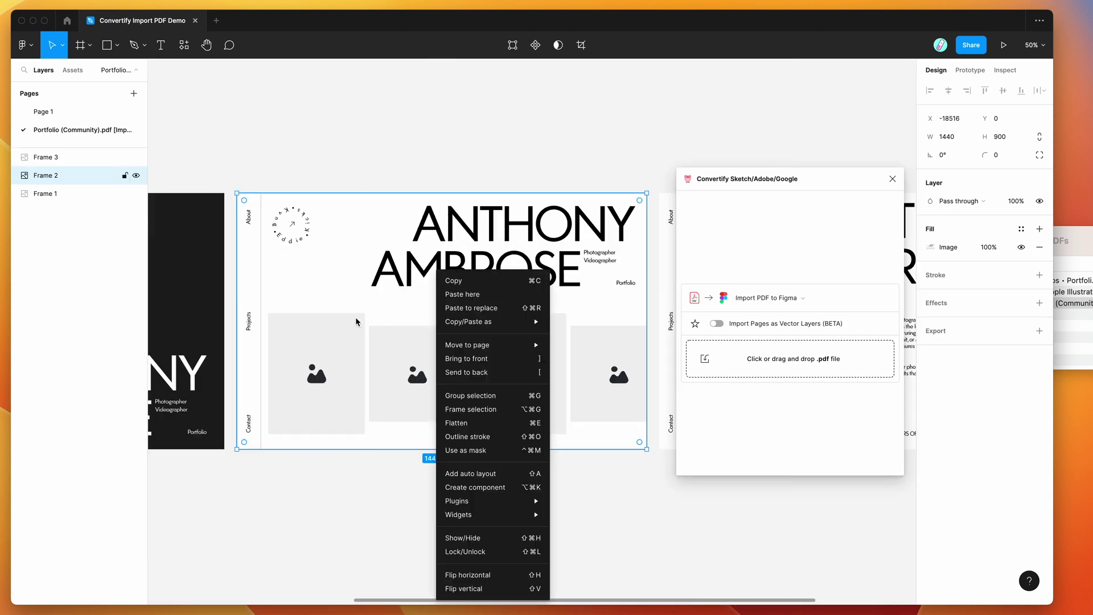
pyautogui.click(301, 302)
pyautogui.hscroll(-5, 298, 302)
pyautogui.click(298, 302)
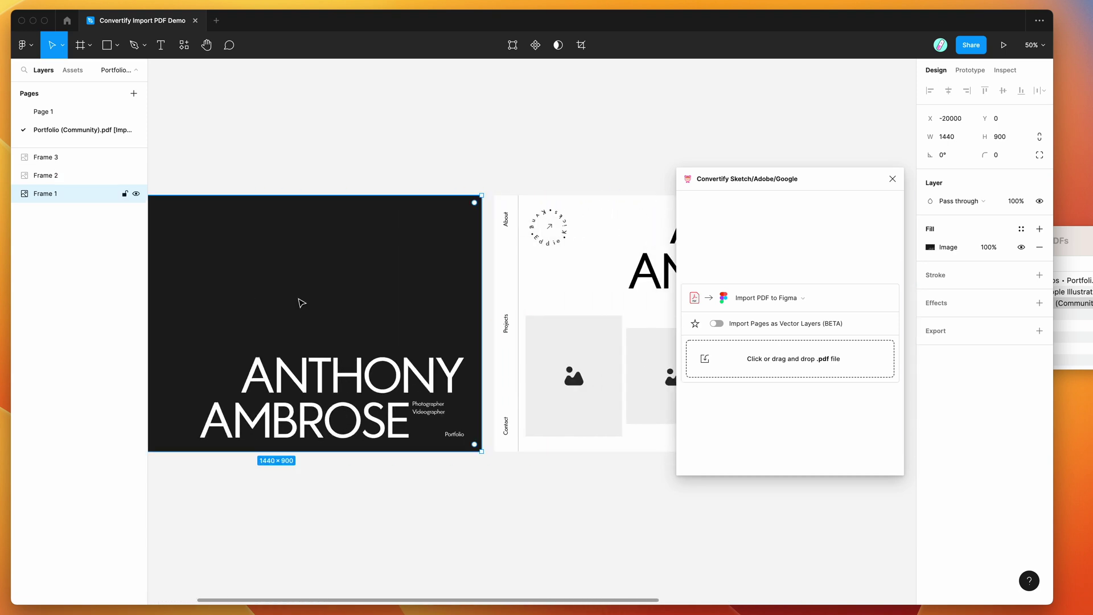
pyautogui.hscroll(9, 332, 296)
pyautogui.click(385, 289)
pyautogui.click(508, 289)
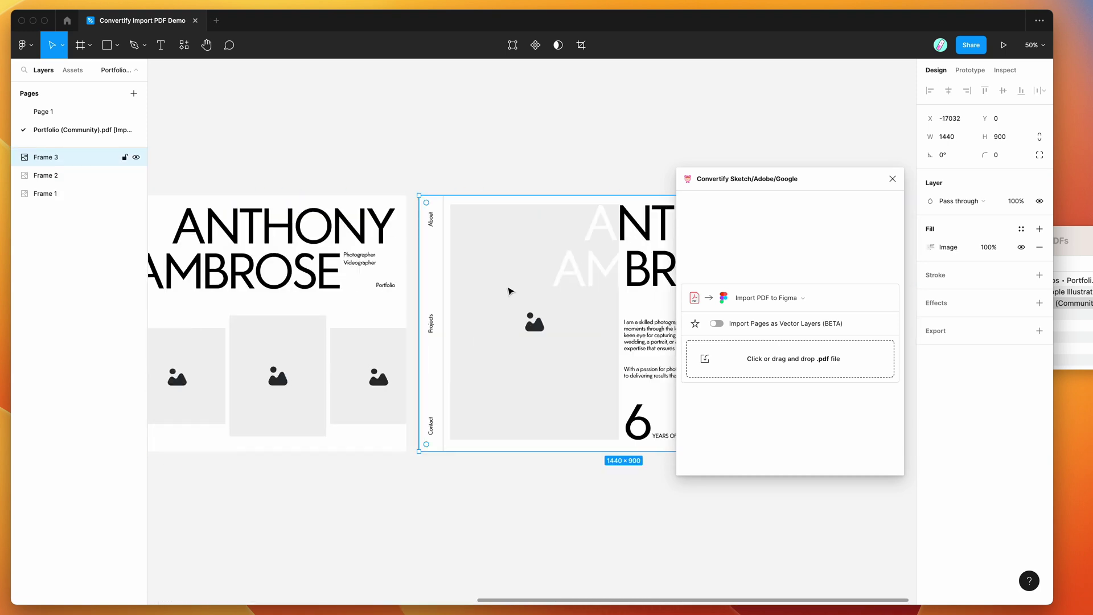
pyautogui.hscroll(3, 509, 288)
pyautogui.hscroll(-5, 413, 306)
pyautogui.click(413, 306)
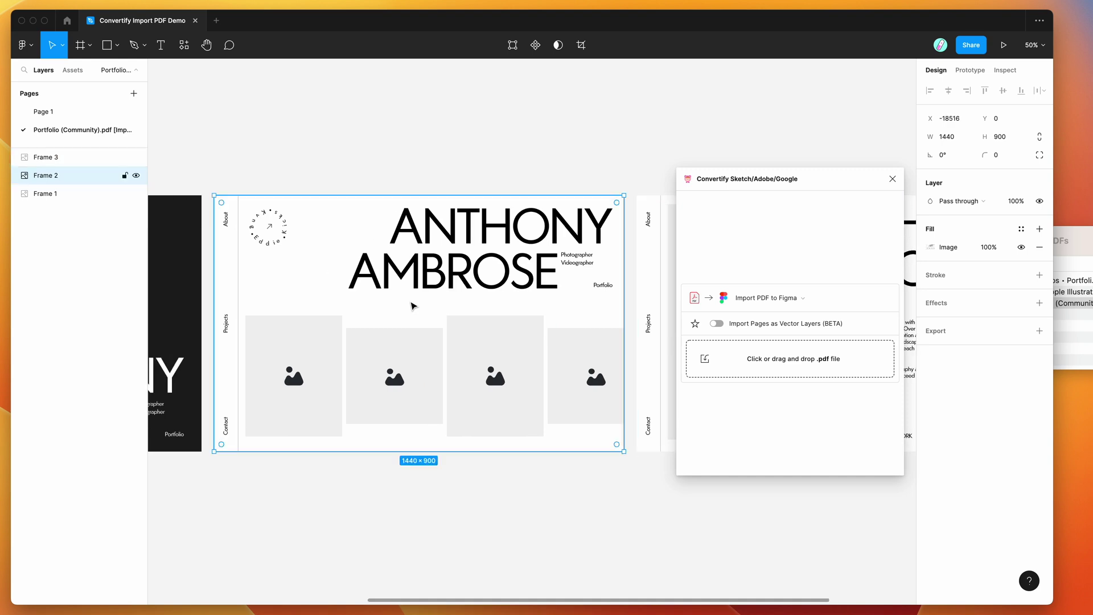
pyautogui.hscroll(-5, 414, 306)
pyautogui.hscroll(-4, 414, 306)
pyautogui.click(414, 305)
pyautogui.hscroll(6, 414, 306)
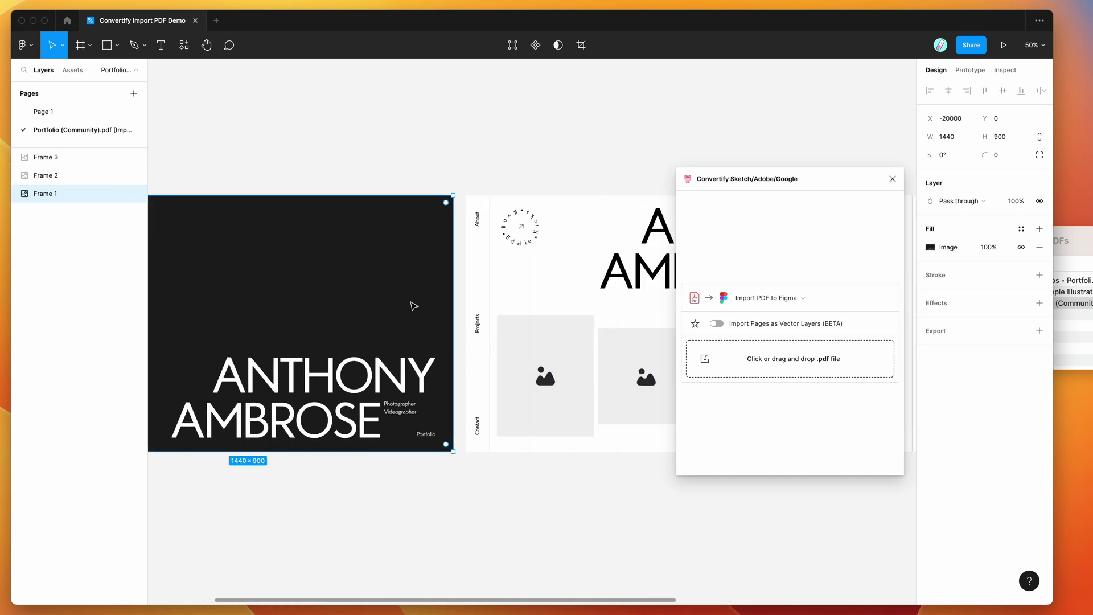
pyautogui.hscroll(8, 413, 305)
pyautogui.click(414, 306)
pyautogui.hscroll(2, 414, 306)
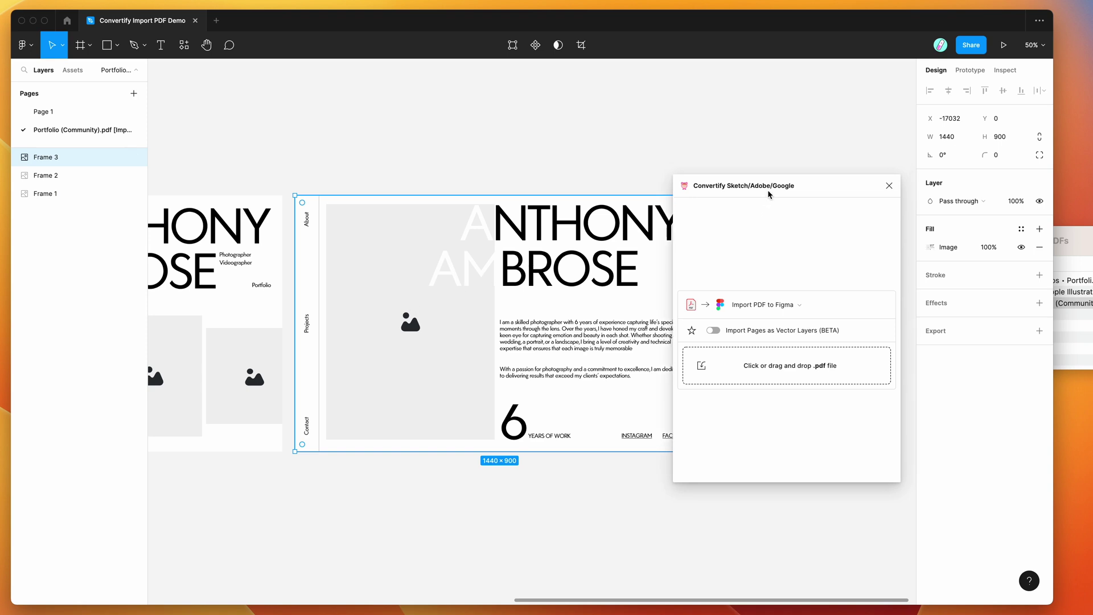
# - Turn on Import Pages as Vector Layers (BETA) in Convertify and import Portfolio (Community).pdf again from the Finder PDFs folder
pyautogui.moveTo(773, 183); pyautogui.dragTo(770, 187)
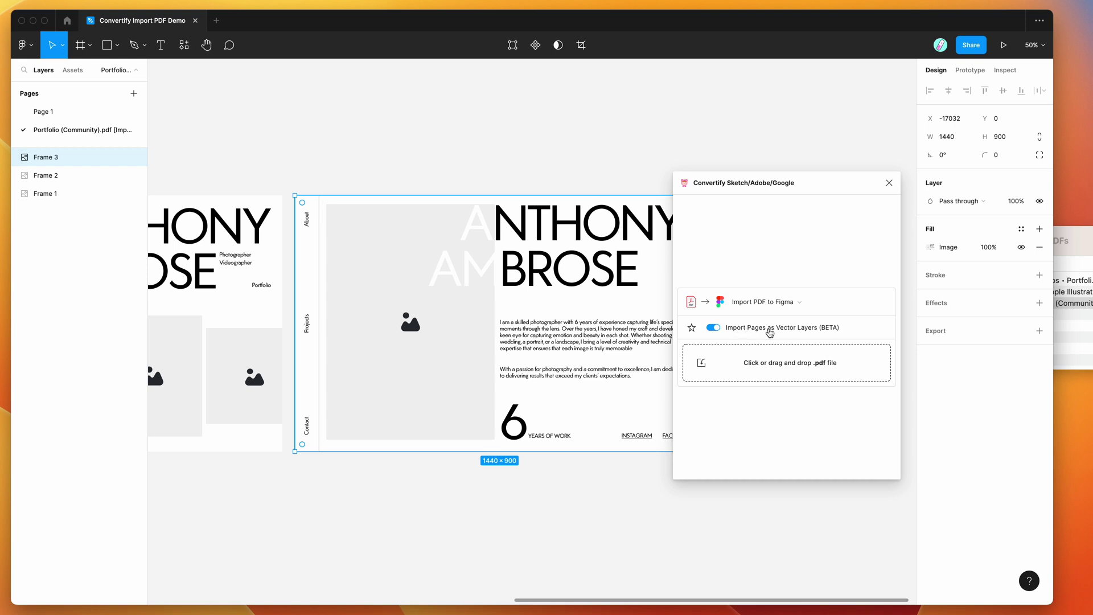
pyautogui.click(1087, 246)
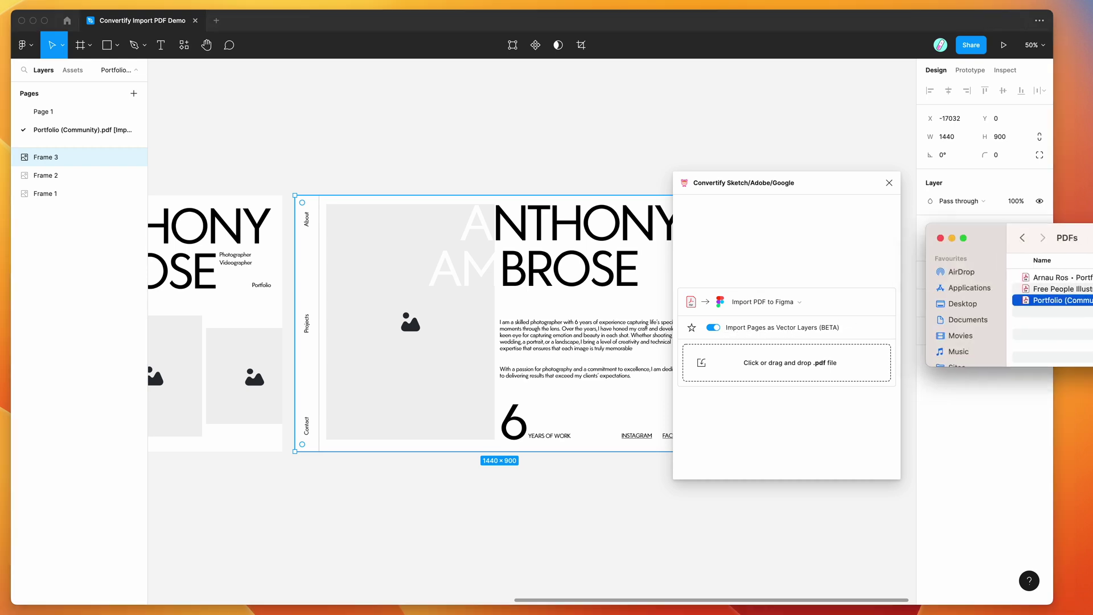
pyautogui.moveTo(1088, 302); pyautogui.dragTo(756, 369)
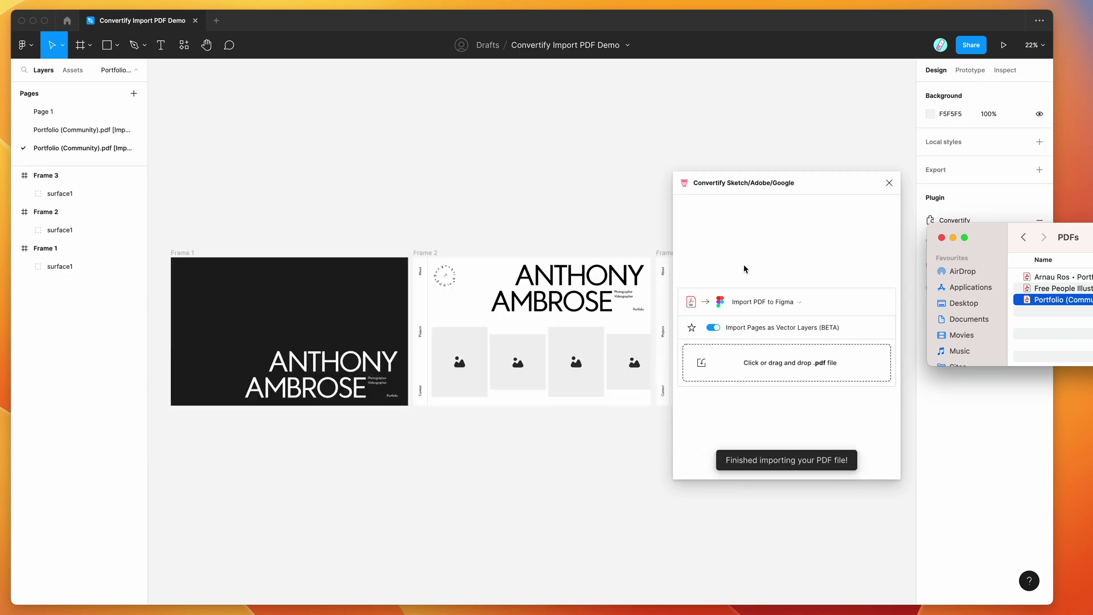
pyautogui.click(523, 218)
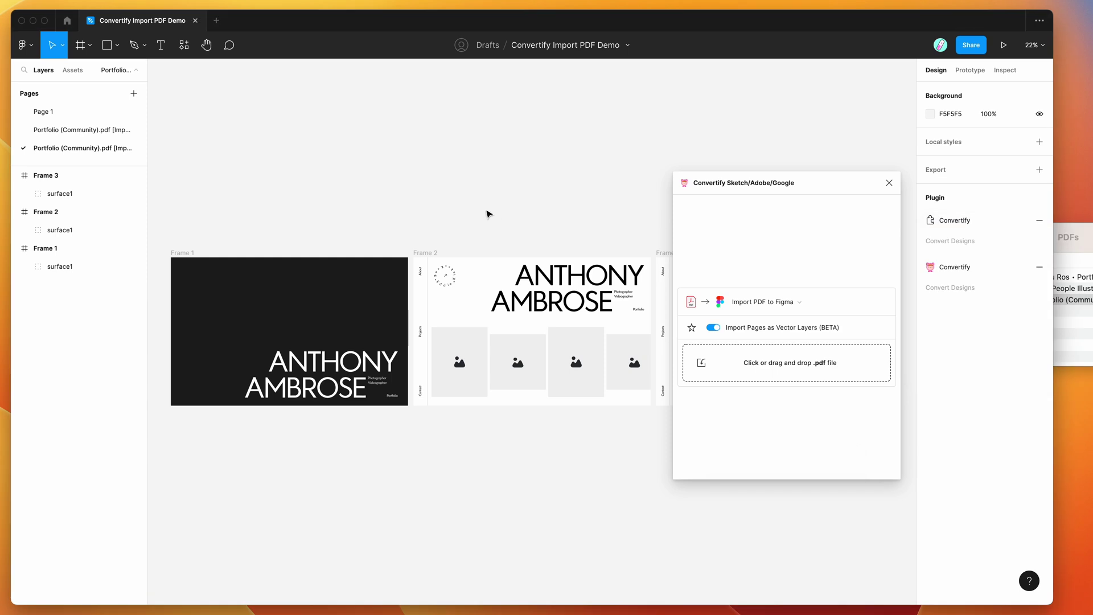
# - Examine the rendering of the large heading letters and image placeholders in the newly imported Frame 2 up close
pyautogui.press('super+plus')
pyautogui.press('super+plus')
pyautogui.press('super+plus')
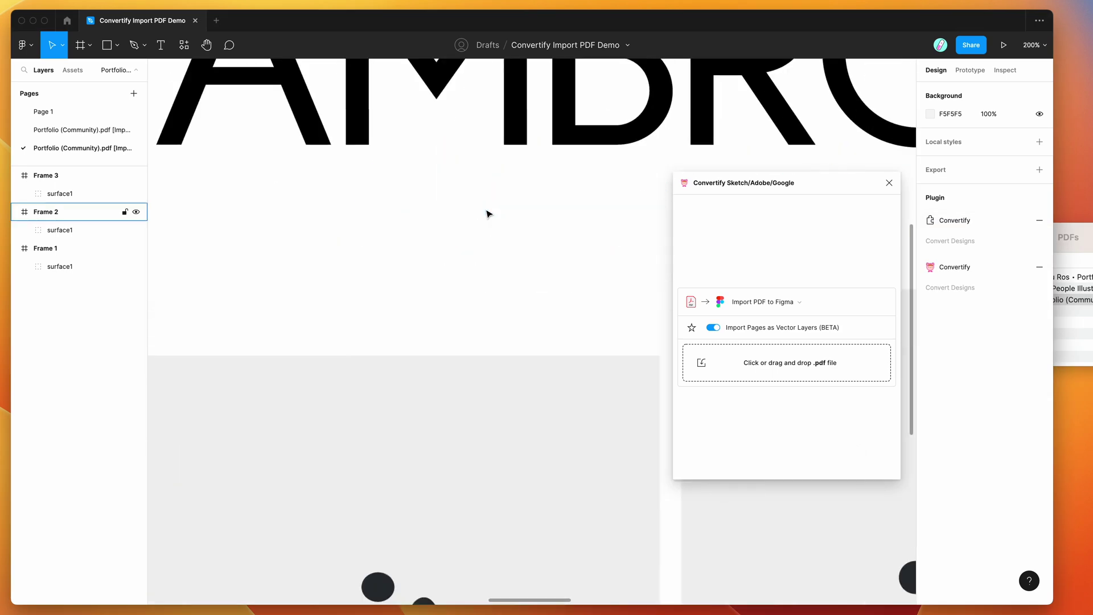
pyautogui.scroll(4, 489, 214)
pyautogui.hscroll(-4, 489, 214)
pyautogui.scroll(2, 488, 214)
pyautogui.click(536, 273)
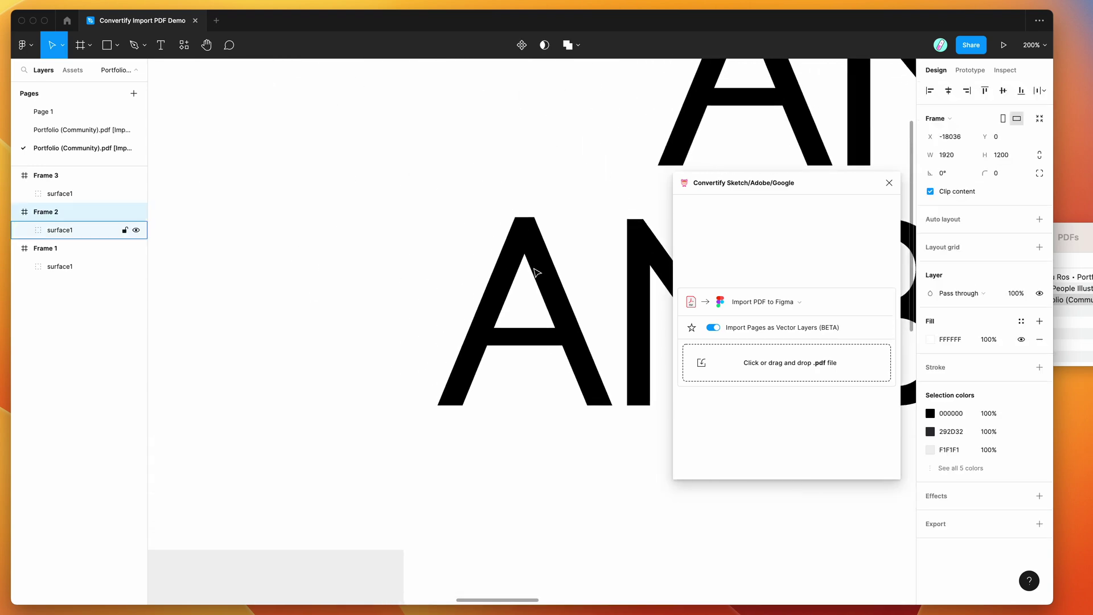
pyautogui.scroll(3, 536, 273)
pyautogui.scroll(-15, 536, 273)
pyautogui.hscroll(10, 536, 273)
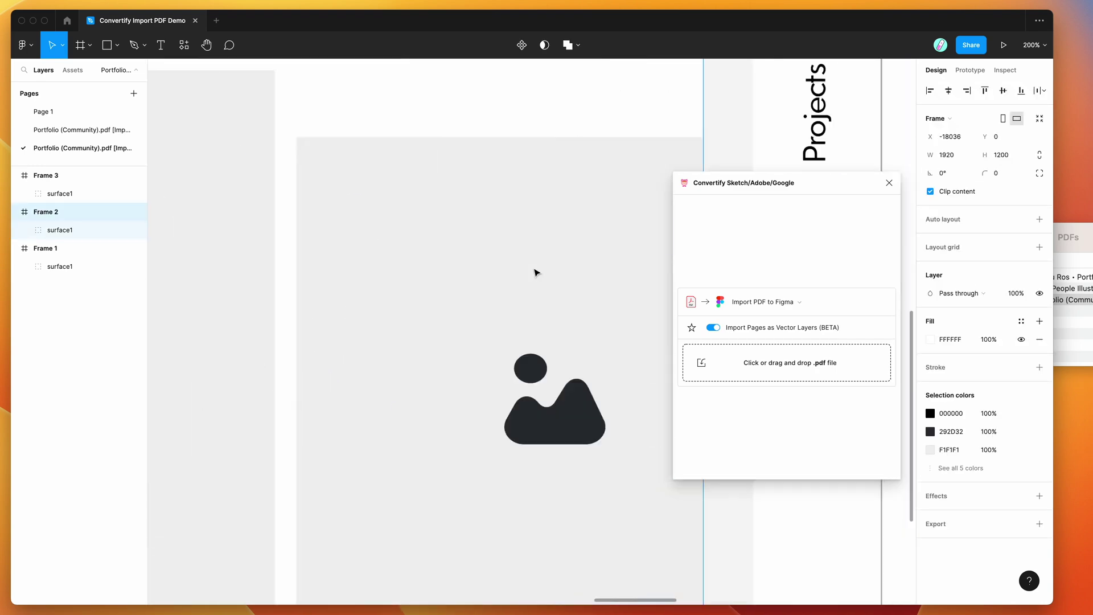
# - Examine the sharpness of the paragraph text in the vector-imported Frame 3 up close, with the frame selected
pyautogui.scroll(4, 537, 273)
pyautogui.hscroll(-5, 536, 273)
pyautogui.hscroll(2, 524, 293)
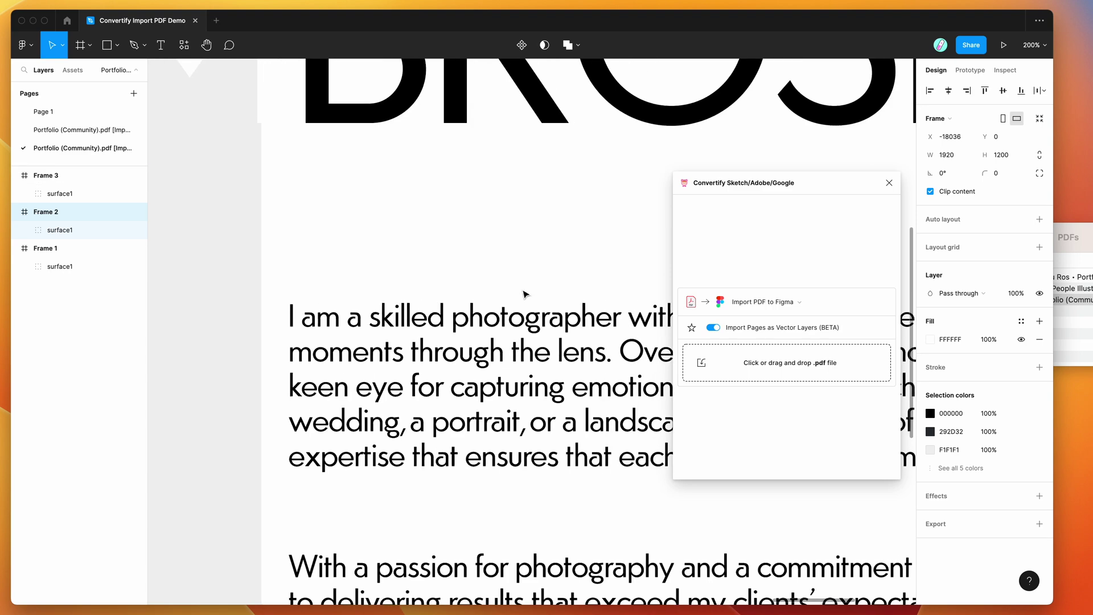
pyautogui.scroll(4, 524, 293)
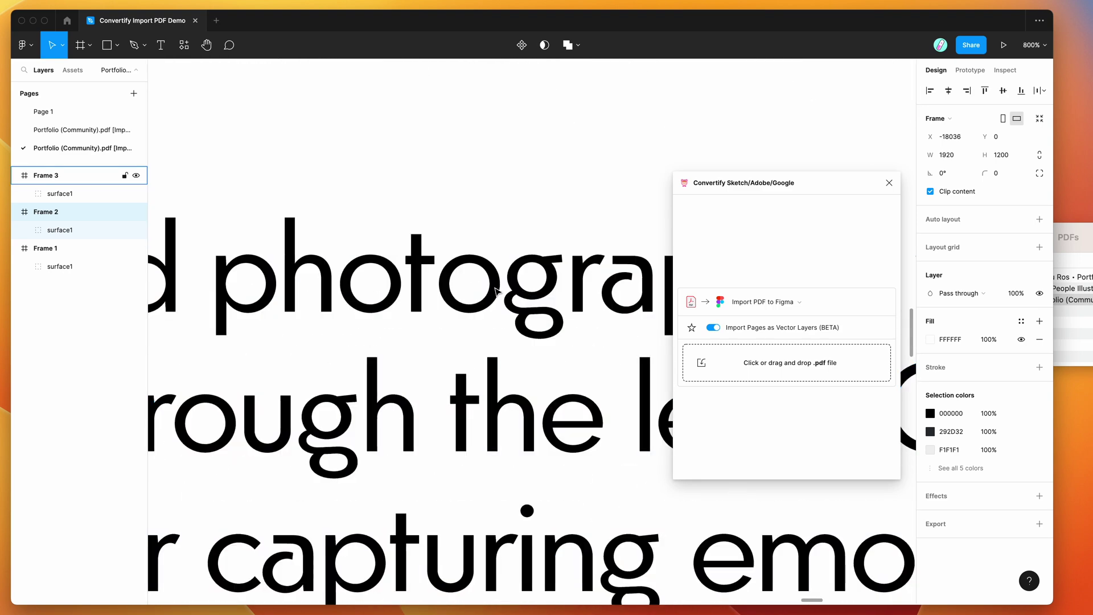
pyautogui.click(500, 293)
pyautogui.scroll(-10, 498, 295)
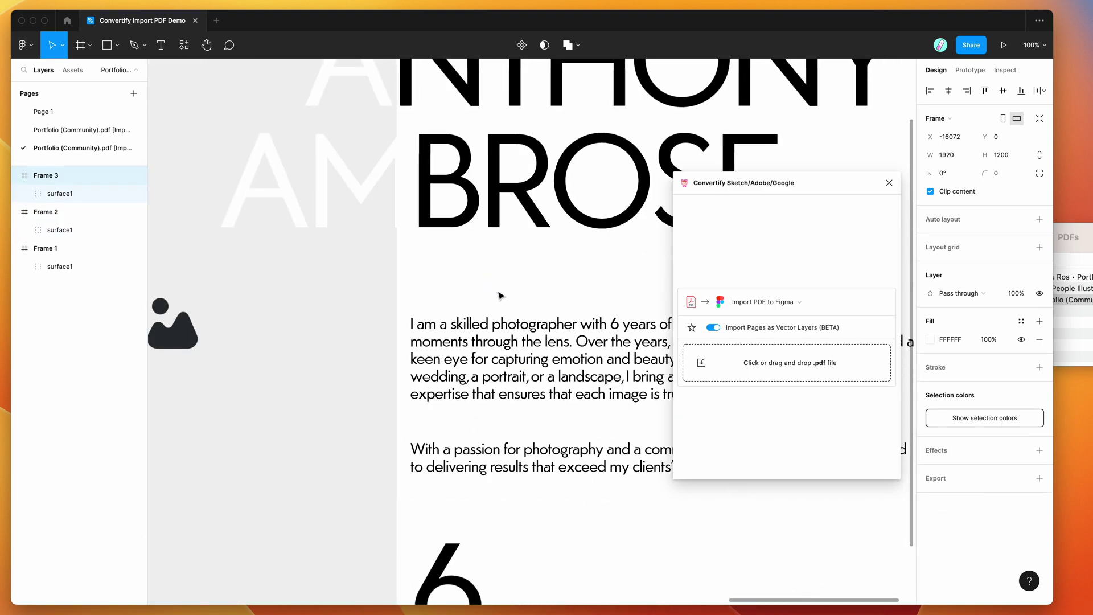
pyautogui.scroll(-3, 499, 295)
pyautogui.hscroll(-1, 504, 342)
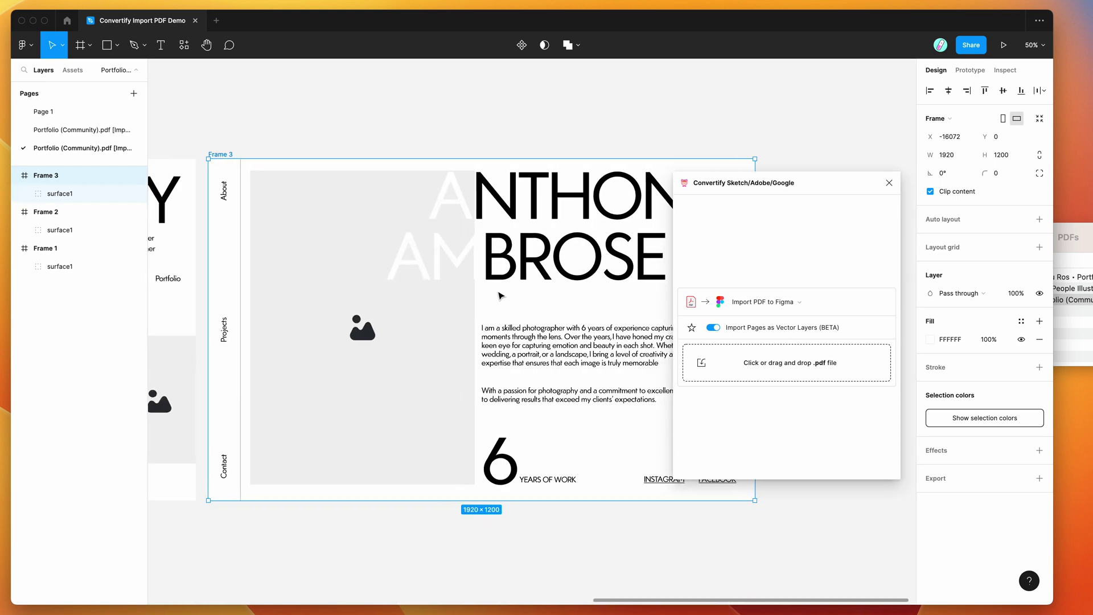
# - Inspect the surface1 group in Frame 3 and select its upper black heading vector, moving the plugin window off the page
pyautogui.click(519, 357)
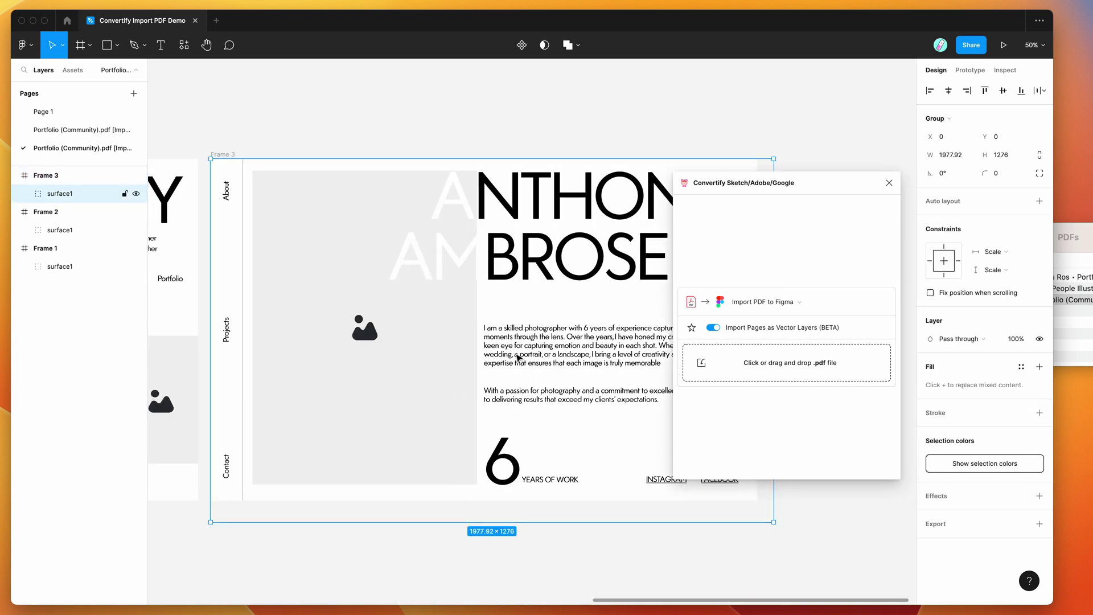
pyautogui.scroll(1, 519, 357)
pyautogui.moveTo(780, 183); pyautogui.dragTo(866, 199)
pyautogui.hscroll(-1, 442, 361)
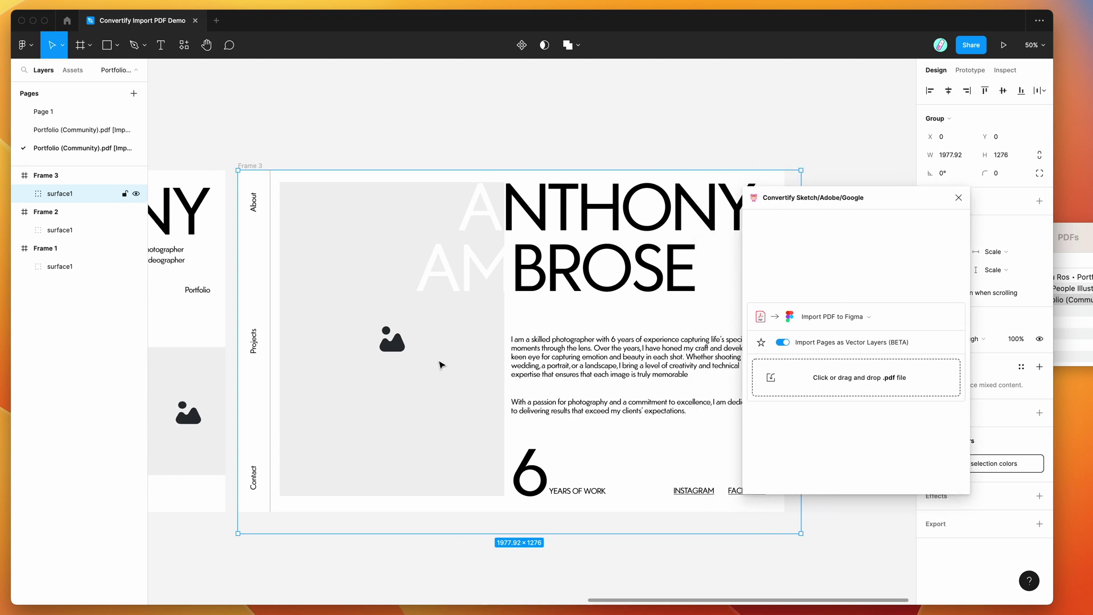
pyautogui.doubleClick(541, 225)
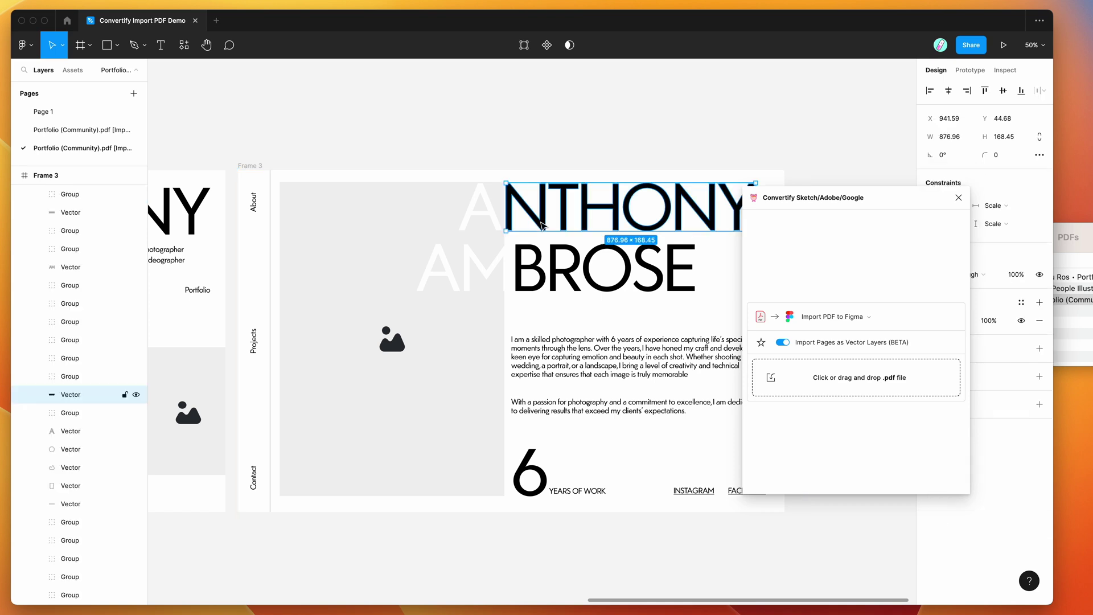
pyautogui.hscroll(3, 544, 225)
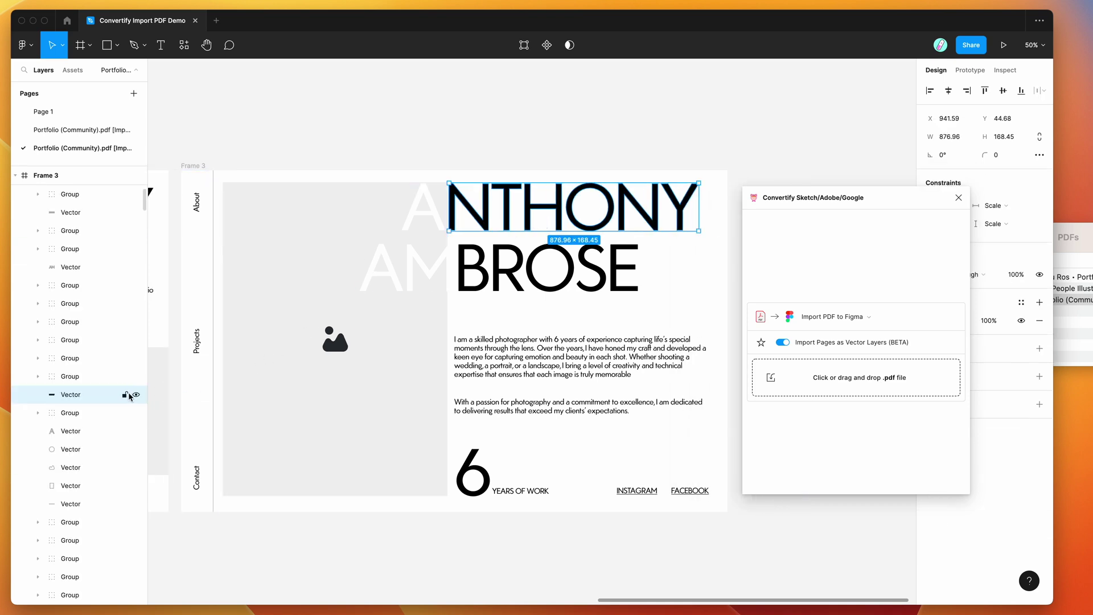
# - Toggle the visibility of the upper black heading vector off and back on to identify its layer
pyautogui.click(136, 395)
pyautogui.click(136, 395)
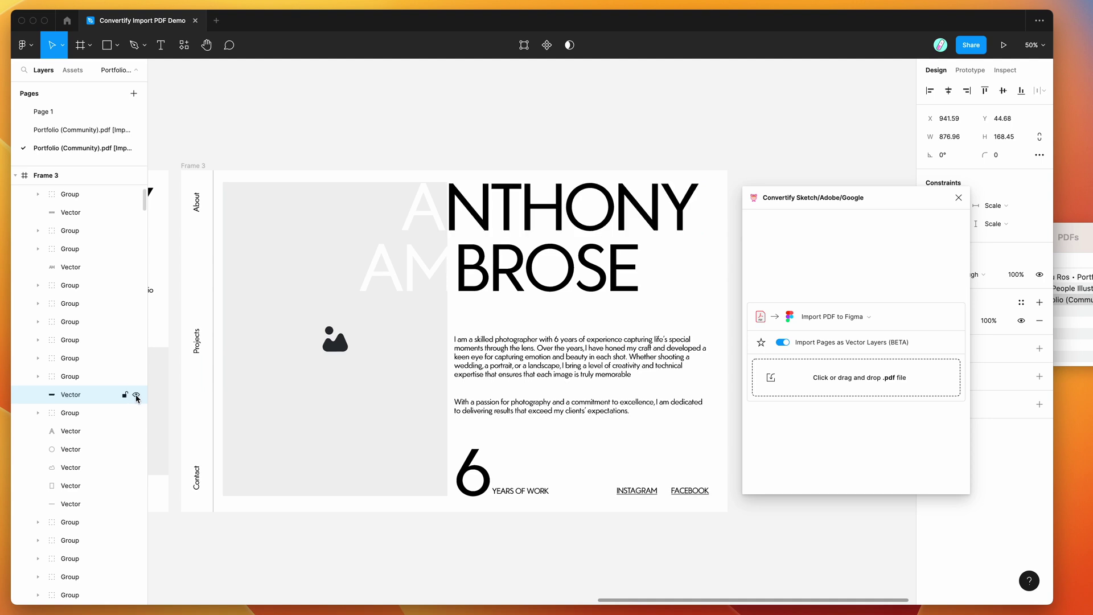
pyautogui.click(136, 395)
pyautogui.click(136, 395)
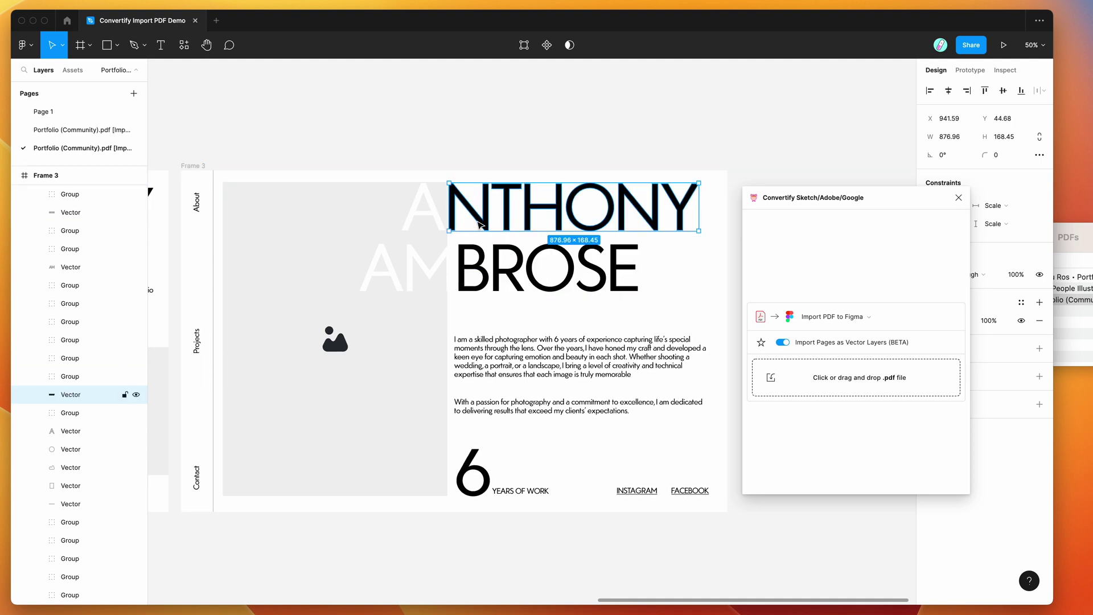
# - Open the lower black heading vector for point editing to inspect its anchor points, and leave editing
pyautogui.doubleClick(482, 257)
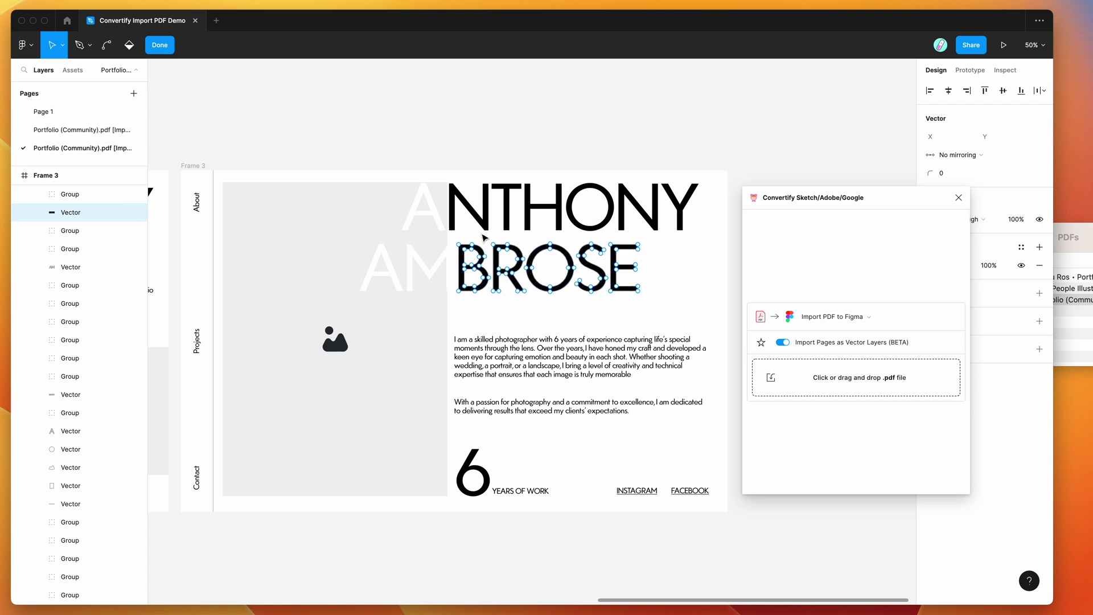
pyautogui.press('Escape')
pyautogui.press('Escape')
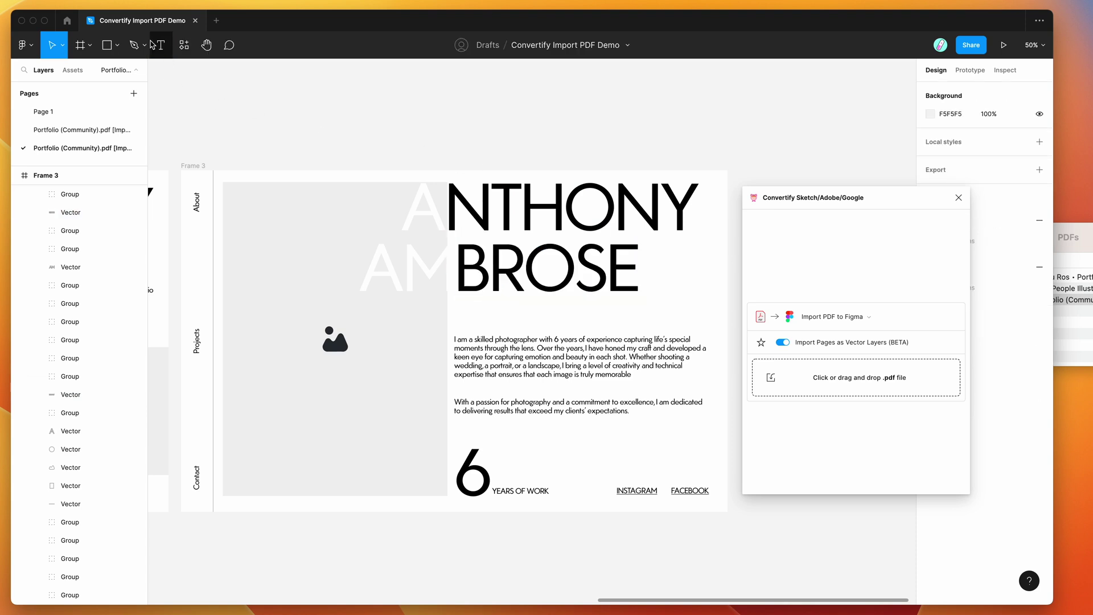
# - Add a text box of about 644 × 220 above Frame 3 containing the text Asdadas
pyautogui.press('t')
pyautogui.scroll(1, 551, 124)
pyautogui.moveTo(454, 106); pyautogui.dragTo(638, 169)
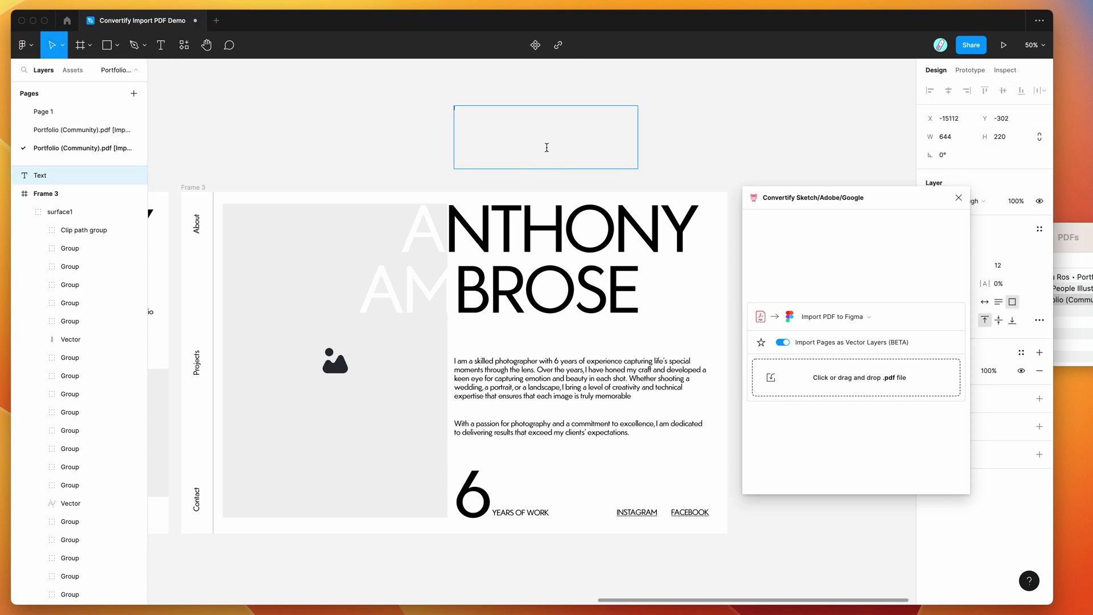
pyautogui.write('Asdadas')
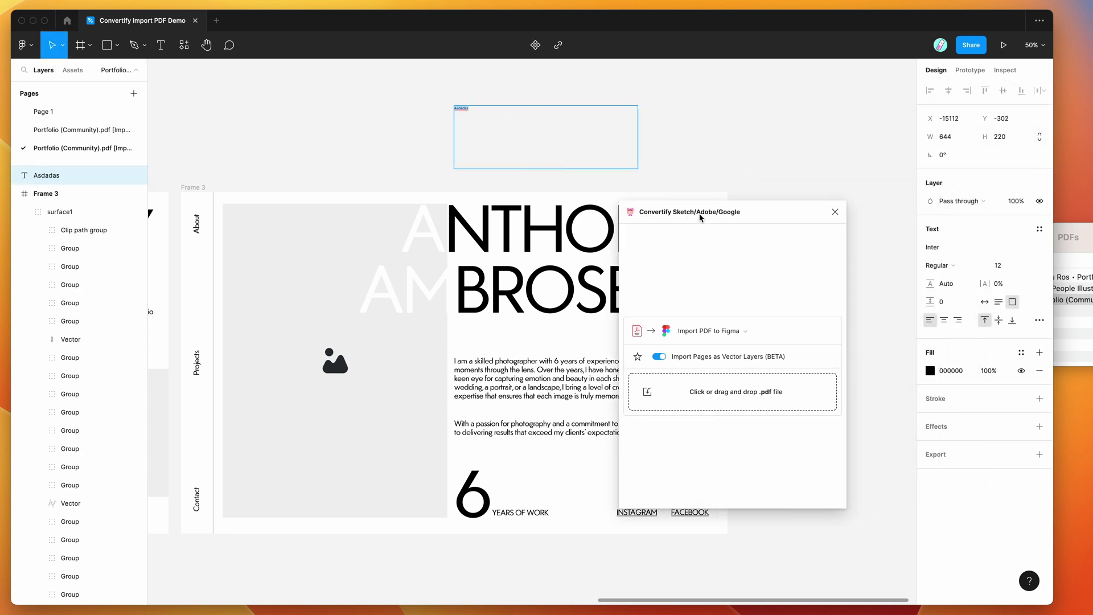
# - Set the font size of the Asdadas text to 32
pyautogui.moveTo(824, 203); pyautogui.dragTo(702, 218)
pyautogui.click(1018, 267)
pyautogui.write('32')
pyautogui.press('Return')
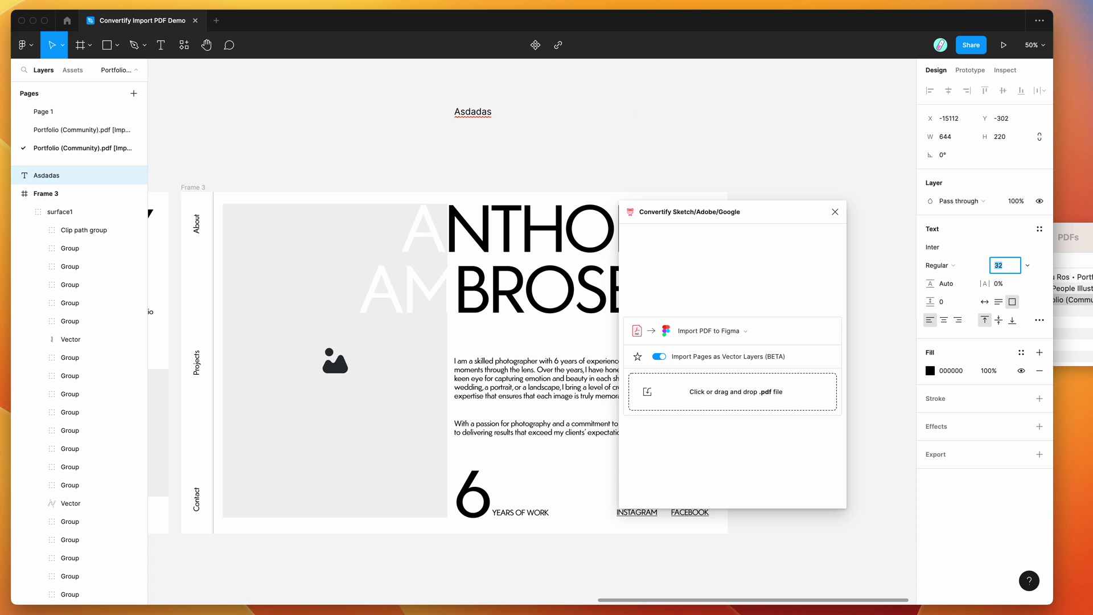
pyautogui.hscroll(3, 569, 296)
# - Select the lower black heading vector inside Frame 3's group and show its outline points again for comparison with live text
pyautogui.doubleClick(481, 297)
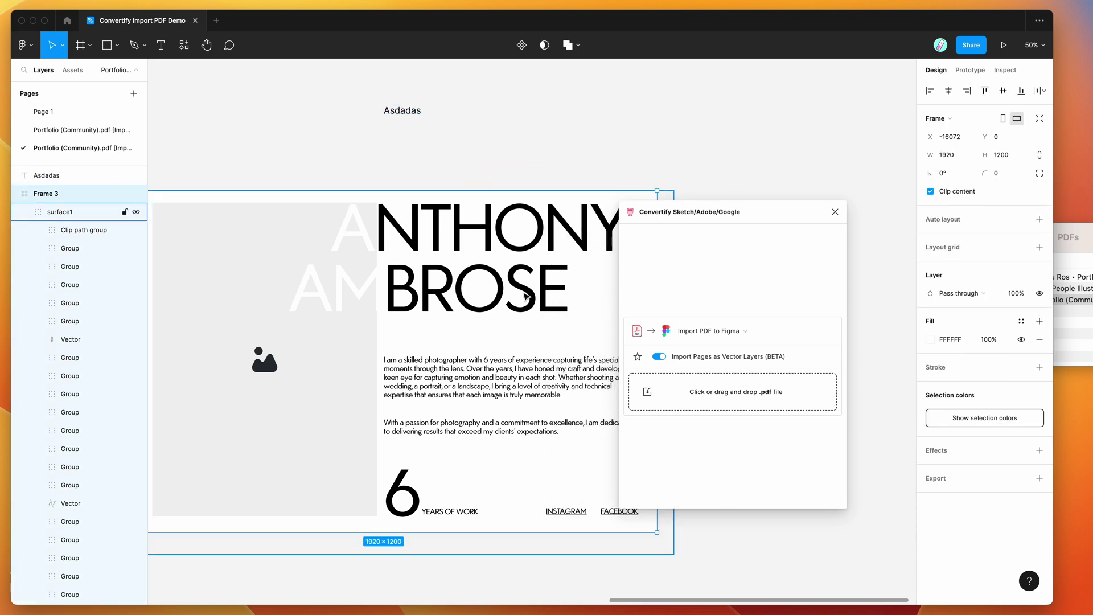
pyautogui.doubleClick(481, 296)
pyautogui.hscroll(-1, 480, 296)
pyautogui.click(480, 296)
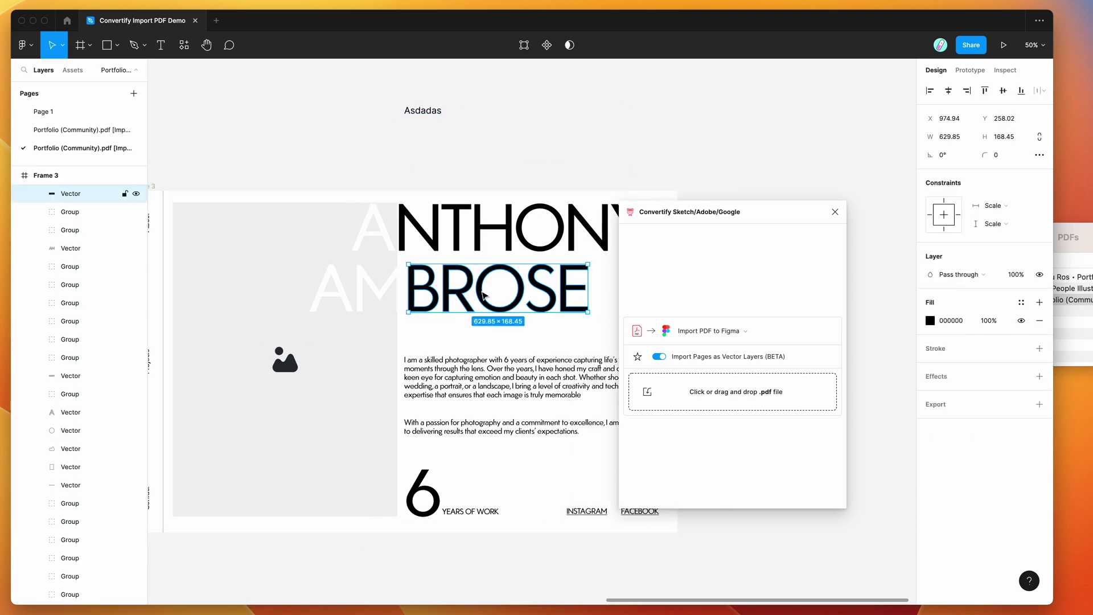
pyautogui.doubleClick(484, 284)
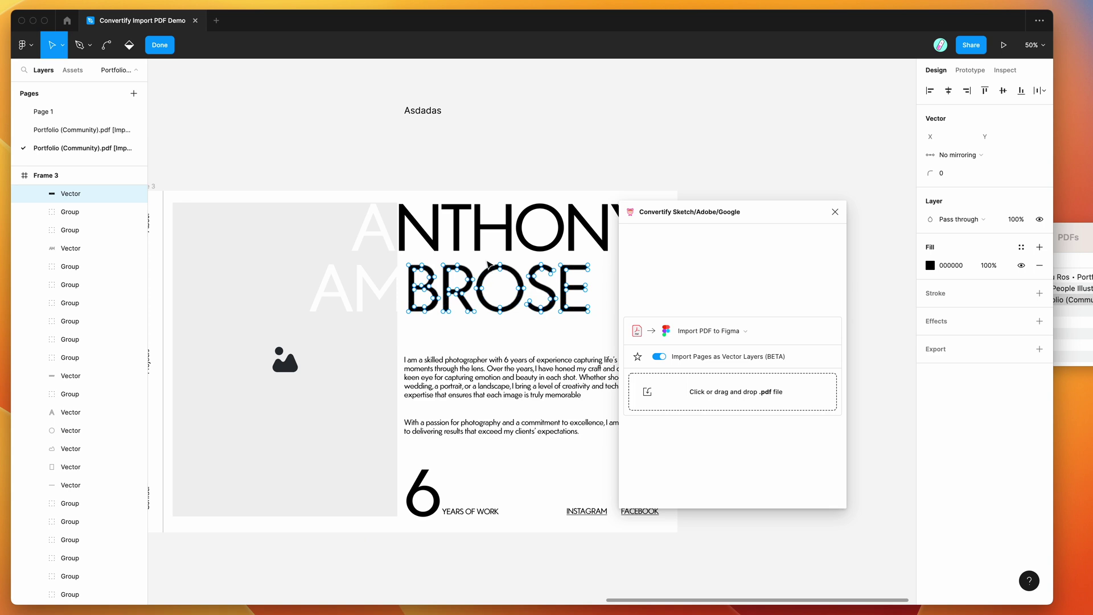
# - Move both black heading vectors down in Frame 3, placing the lower one at X 967, Y 344
pyautogui.click(455, 214)
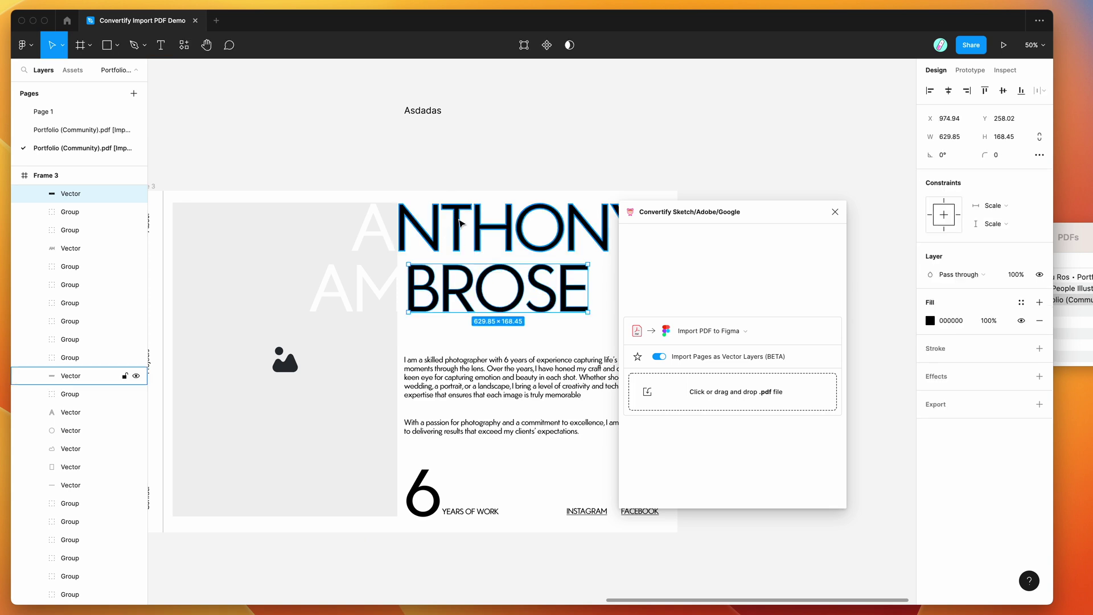
pyautogui.moveTo(455, 213); pyautogui.dragTo(445, 297)
pyautogui.click(446, 297)
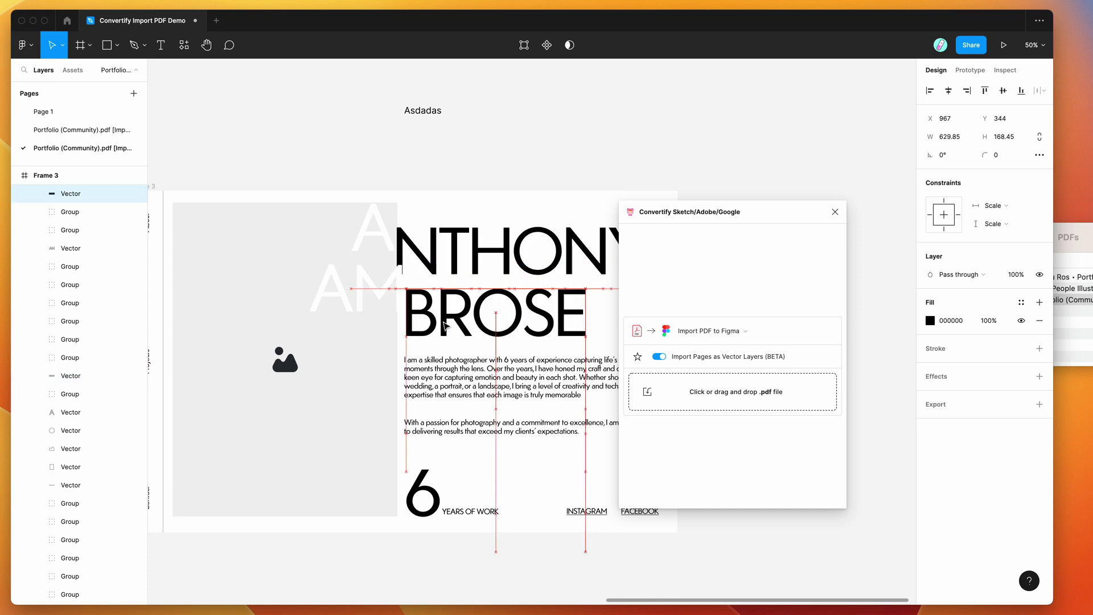
# - Change the lower heading vector's fill colour to red DF2020
pyautogui.click(930, 321)
pyautogui.click(897, 344)
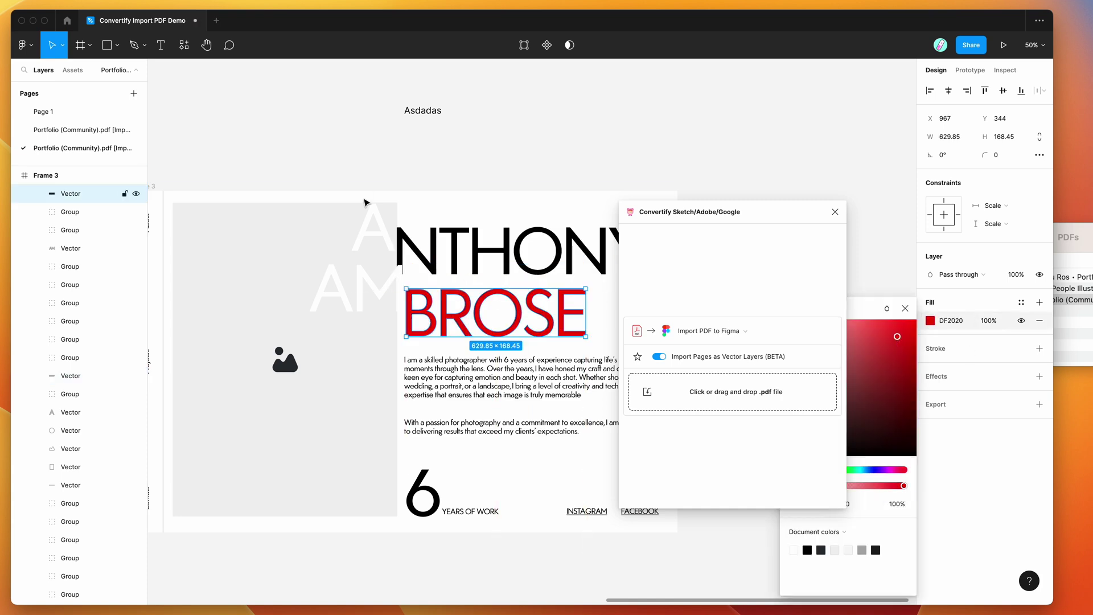
pyautogui.click(442, 151)
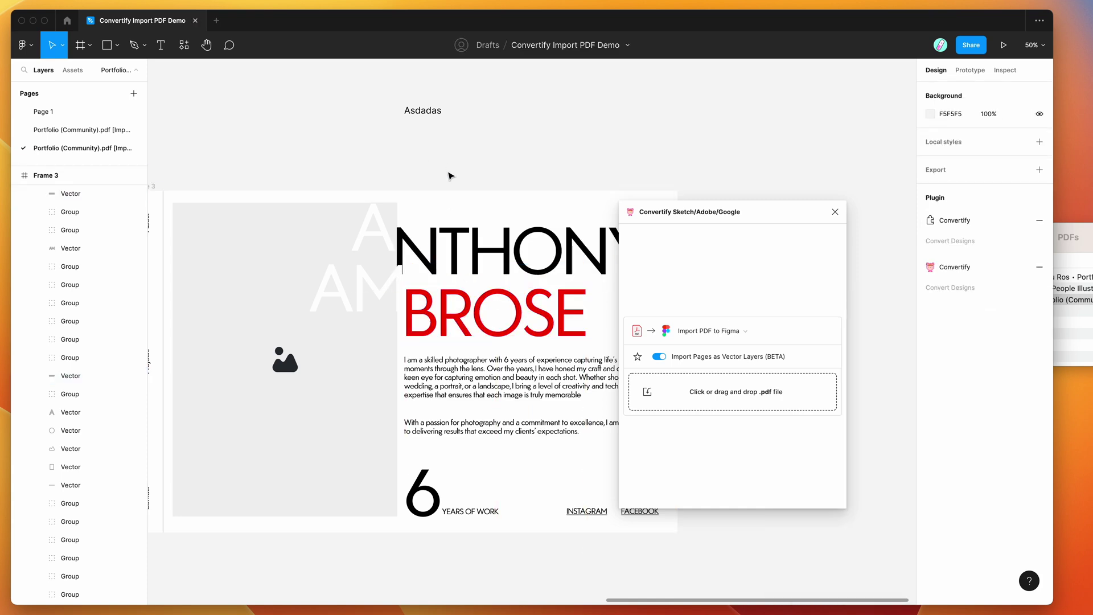
# - Move the Asdadas text box into Frame 3 just beneath the red heading, at X 960, Y 527
pyautogui.click(433, 116)
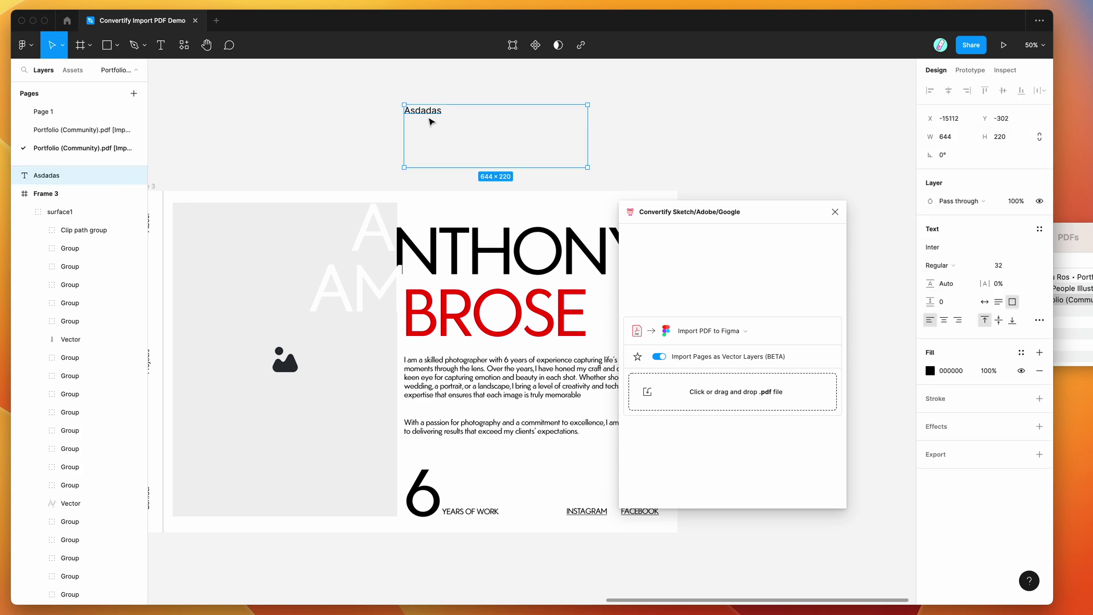
pyautogui.moveTo(430, 122); pyautogui.dragTo(416, 343)
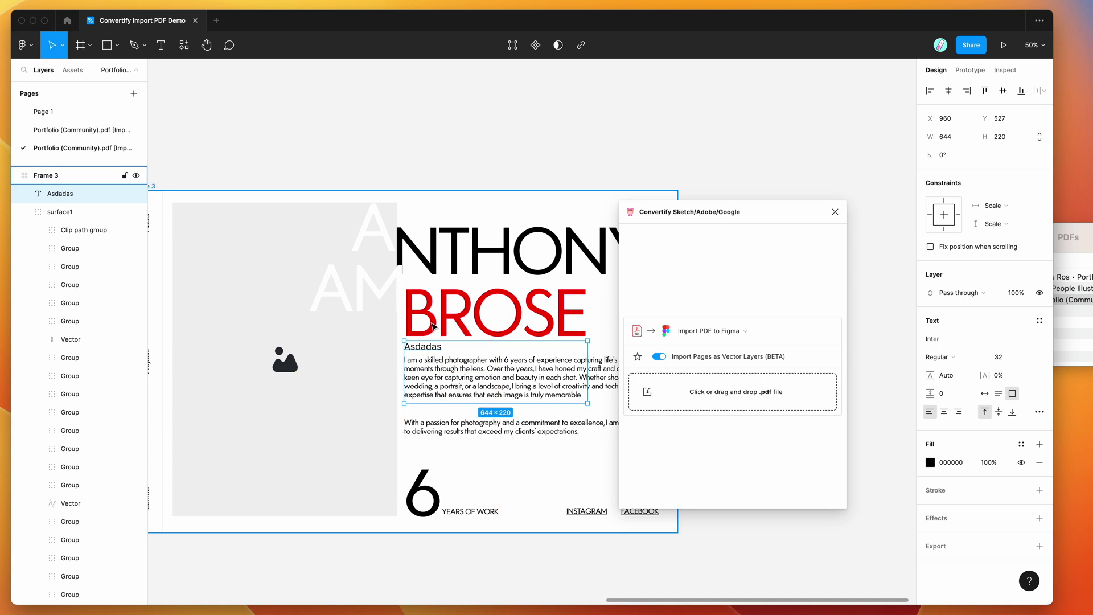
# - Select the red heading vector nested inside Frame 3's group and delete it
pyautogui.click(434, 326)
pyautogui.doubleClick(435, 323)
pyautogui.press('Delete')
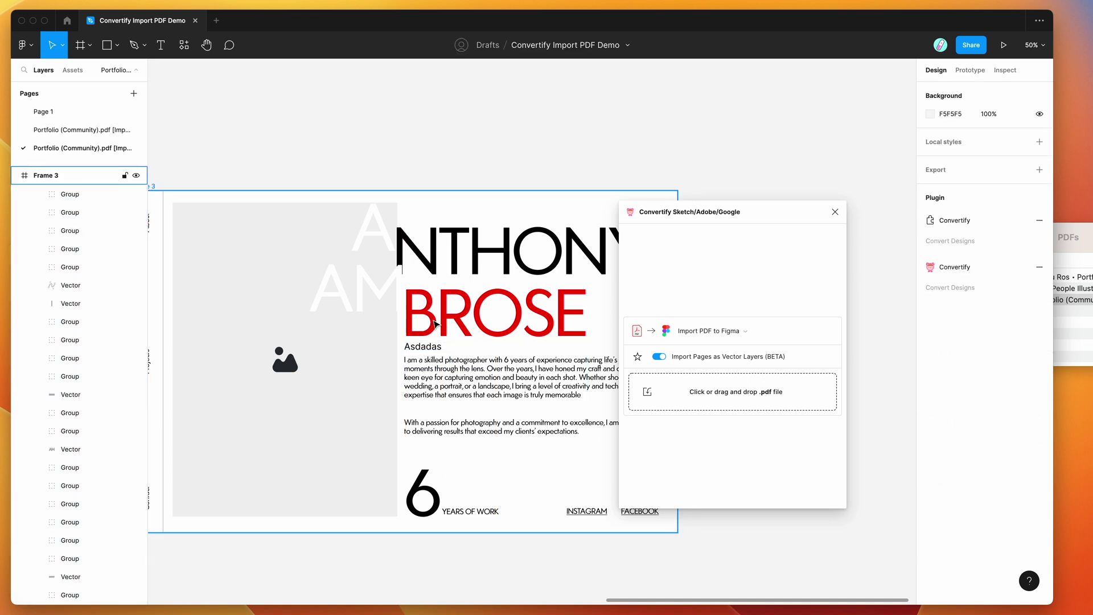
pyautogui.click(434, 324)
pyautogui.doubleClick(434, 323)
pyautogui.doubleClick(434, 323)
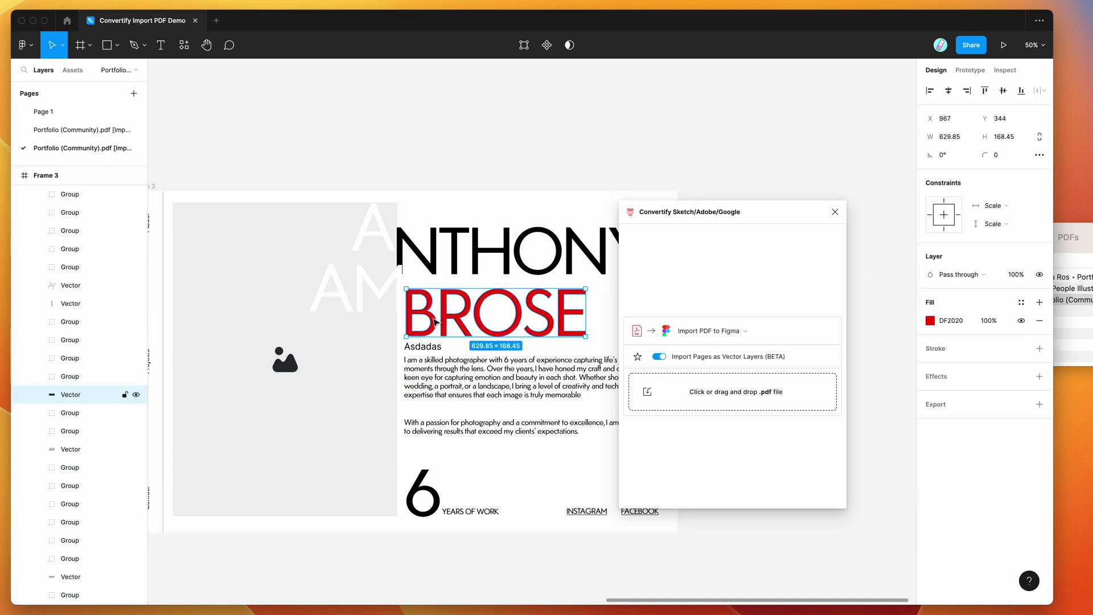
pyautogui.scroll(-2, 434, 321)
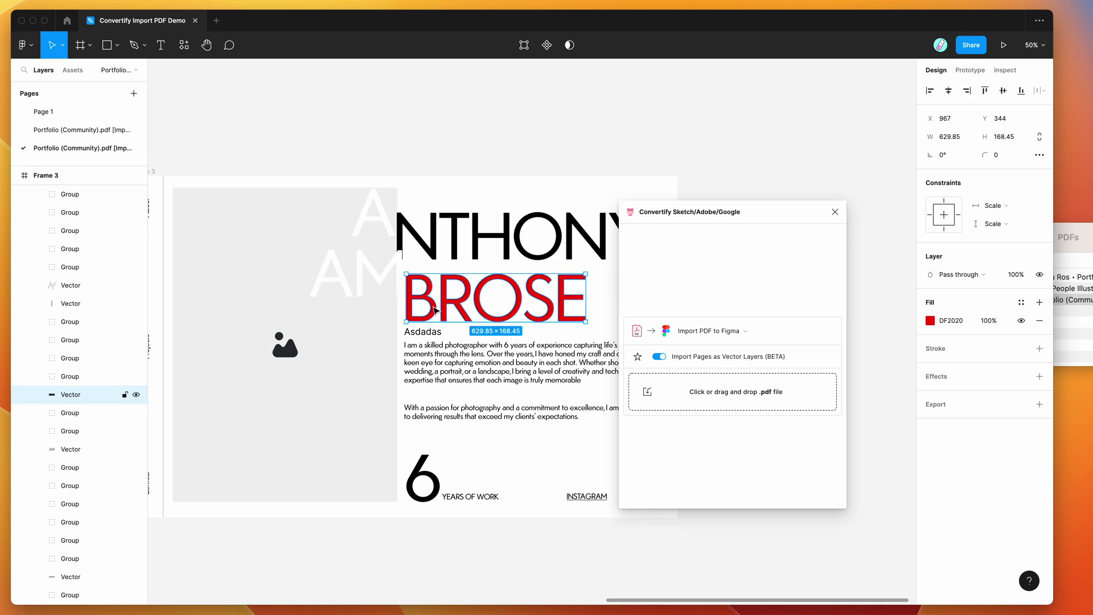
pyautogui.press('Delete')
# - Move the Asdadas text box up to X 958, Y 457 in Frame 3 and shift the plugin window clear of the page
pyautogui.click(434, 333)
pyautogui.moveTo(434, 332)
pyautogui.mouseDown()
pyautogui.moveTo(433, 350)
pyautogui.moveTo(432, 318)
pyautogui.mouseUp()
pyautogui.moveTo(752, 214); pyautogui.dragTo(811, 204)
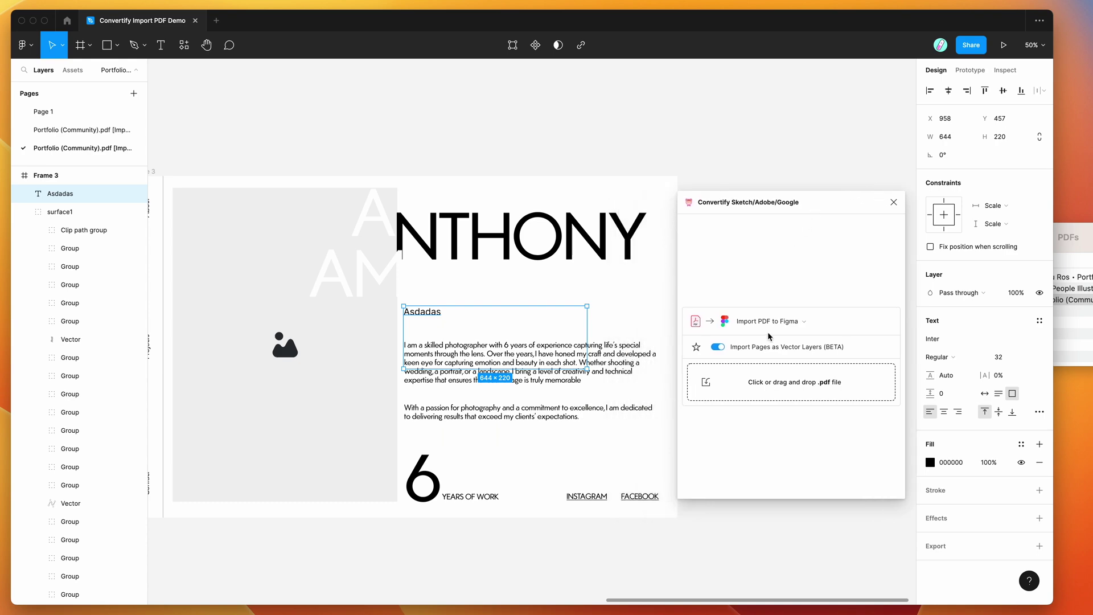
# - Switch to the PDFs folder in Finder and preview the first portfolio PDF
pyautogui.click(1070, 261)
pyautogui.click(1062, 279)
pyautogui.press('space')
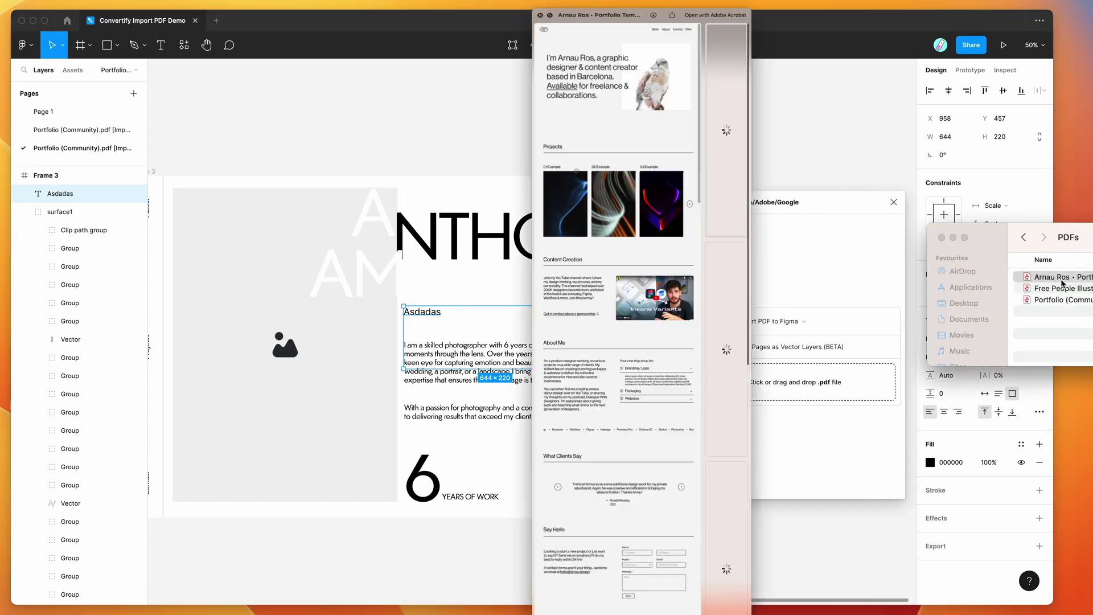
pyautogui.press('space')
# - Preview the Free People Illustrations (Community) PDF and view its second and third pages
pyautogui.click(1078, 294)
pyautogui.press('space')
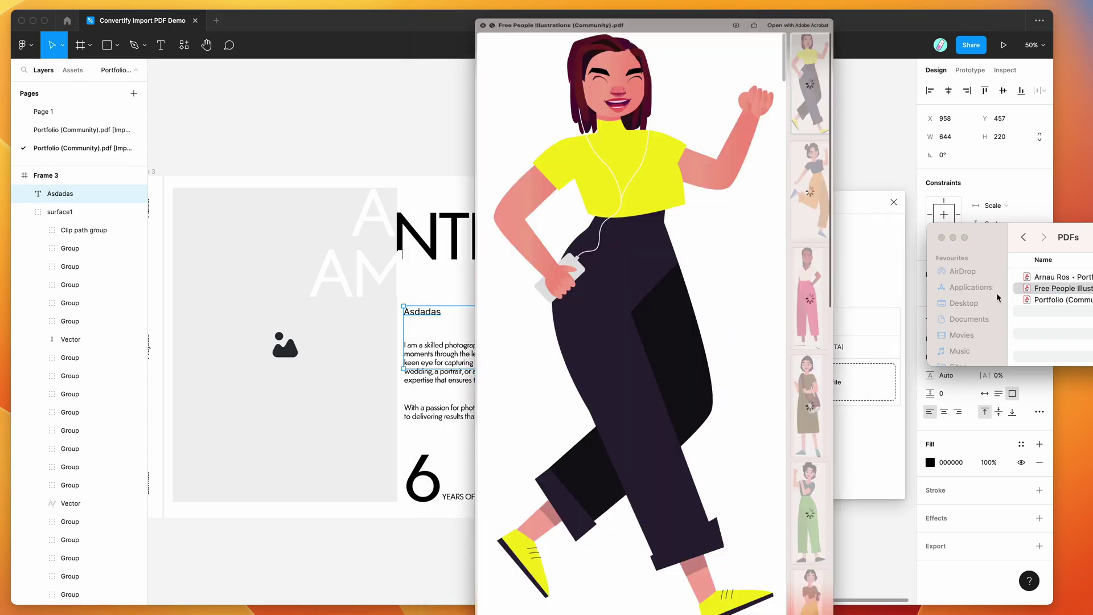
pyautogui.click(767, 140)
pyautogui.click(749, 260)
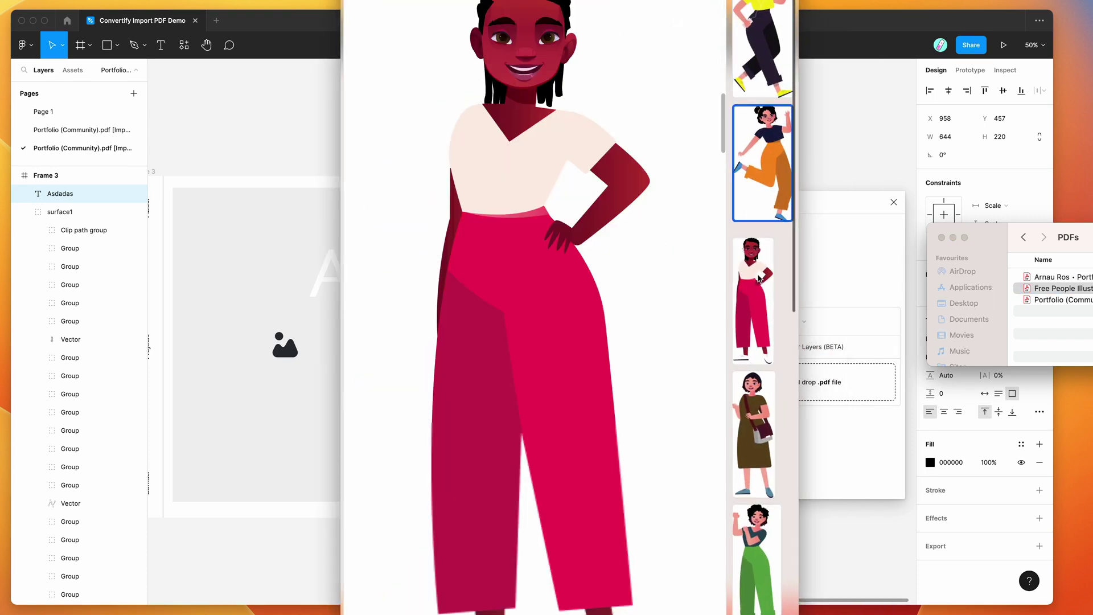
pyautogui.press('space')
pyautogui.click(790, 258)
# - Import the Free People Illustrations (Community) PDF into Figma through Convertify with vector layers disabled
pyautogui.click(1078, 294)
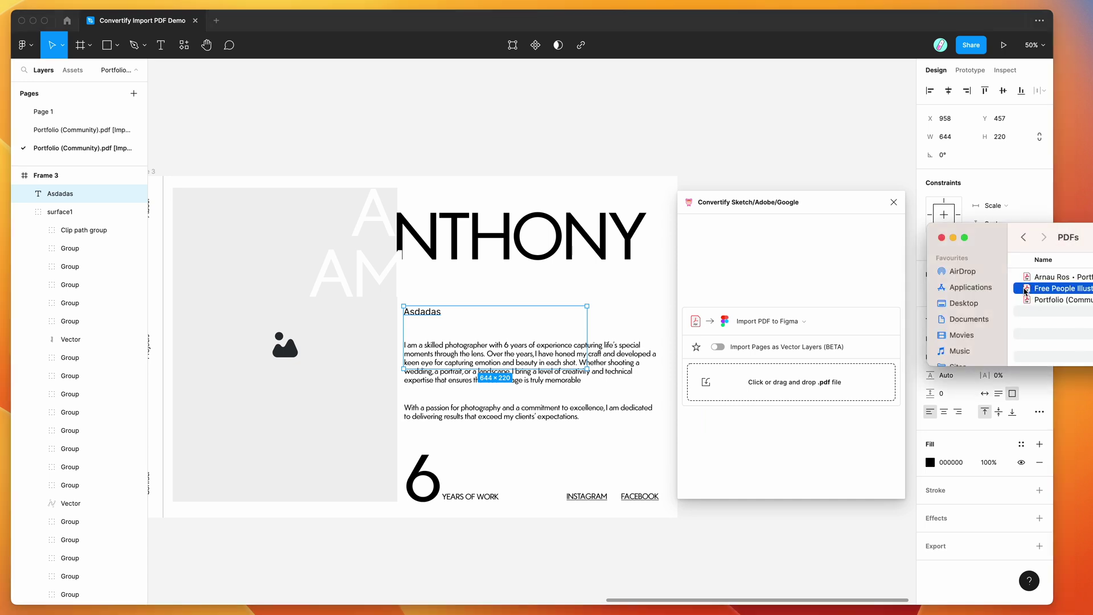
pyautogui.moveTo(1037, 292); pyautogui.dragTo(803, 371)
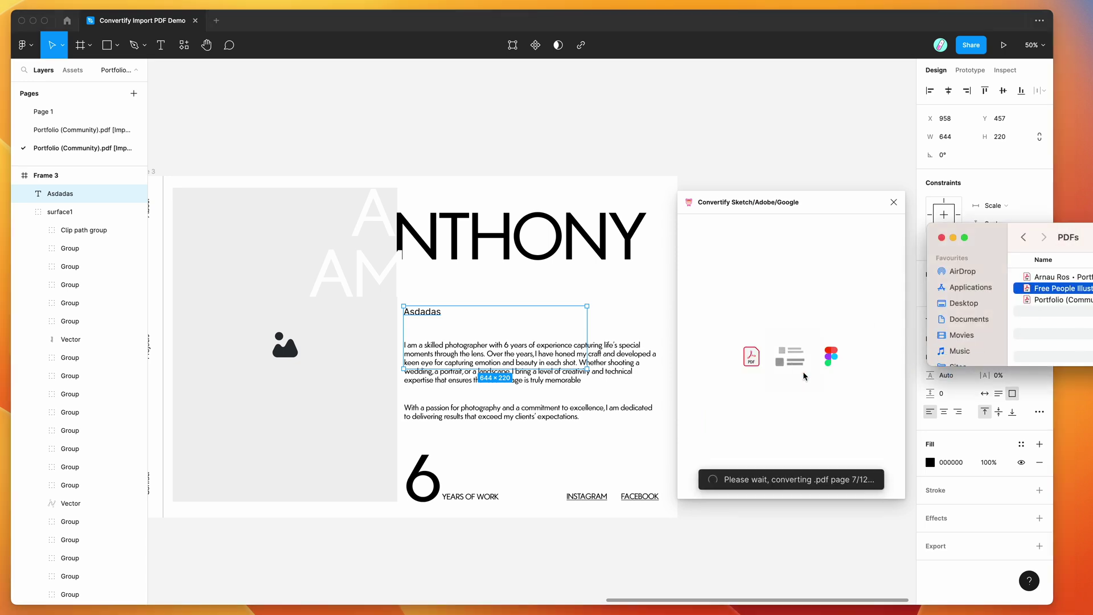
pyautogui.hscroll(-2, 598, 229)
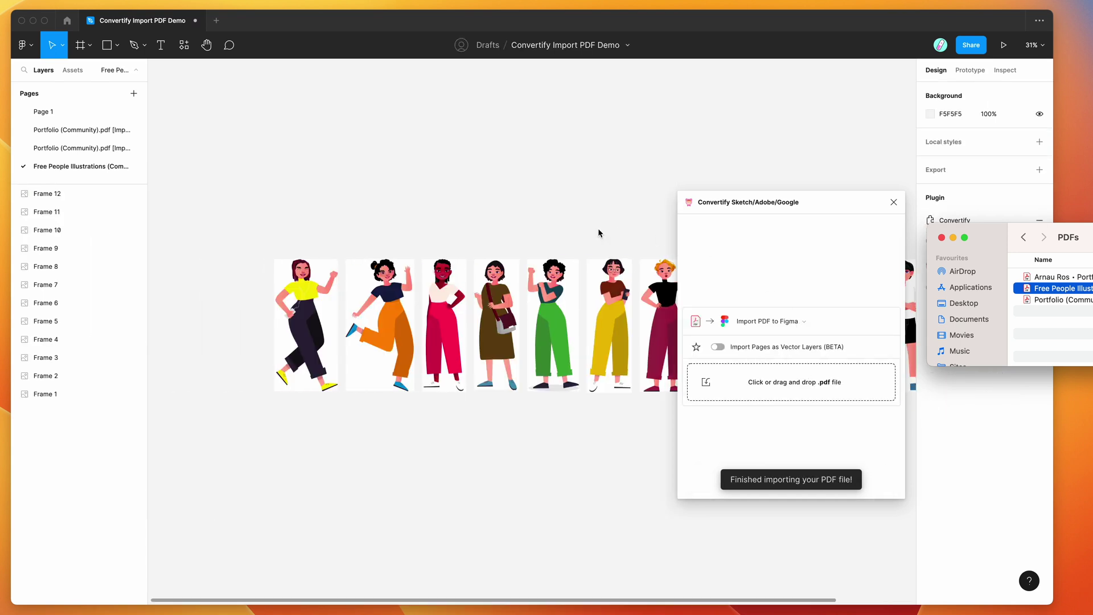
# - Examine the imported illustration pages from Frame 1 to Frame 12, checking the fill type of Frames 11 and 12
pyautogui.click(598, 229)
pyautogui.hscroll(-1, 488, 224)
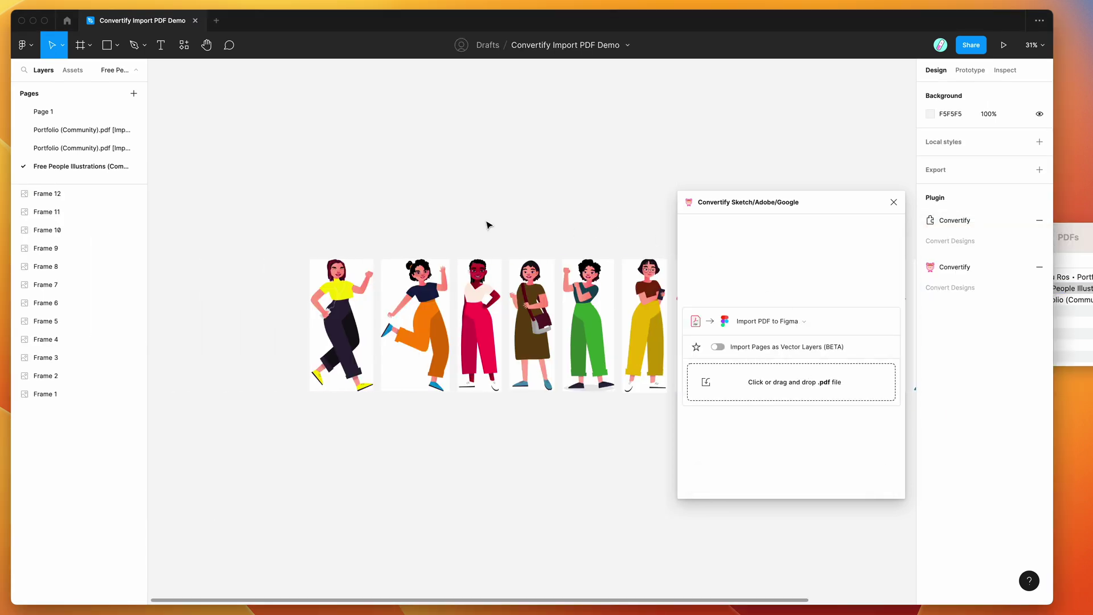
pyautogui.scroll(5, 430, 229)
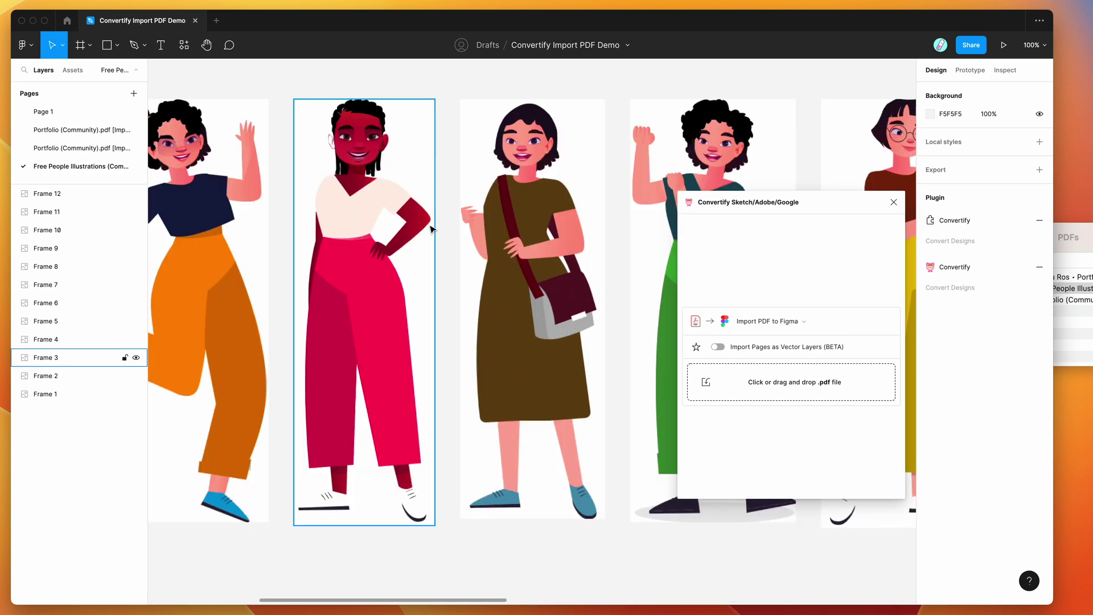
pyautogui.hscroll(-8, 431, 229)
pyautogui.hscroll(-3, 431, 228)
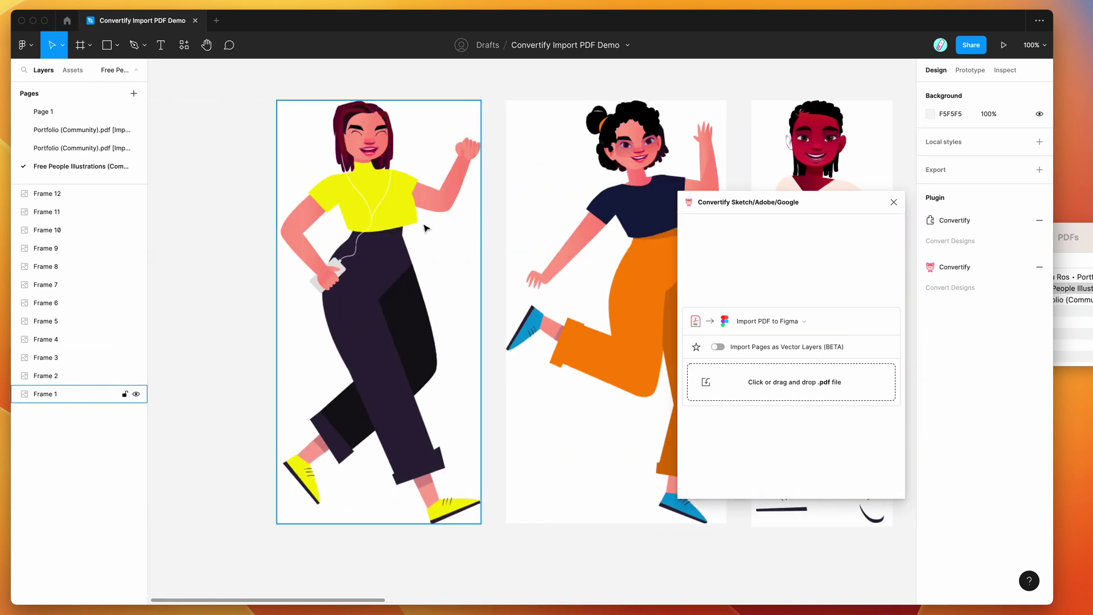
pyautogui.hscroll(20, 424, 228)
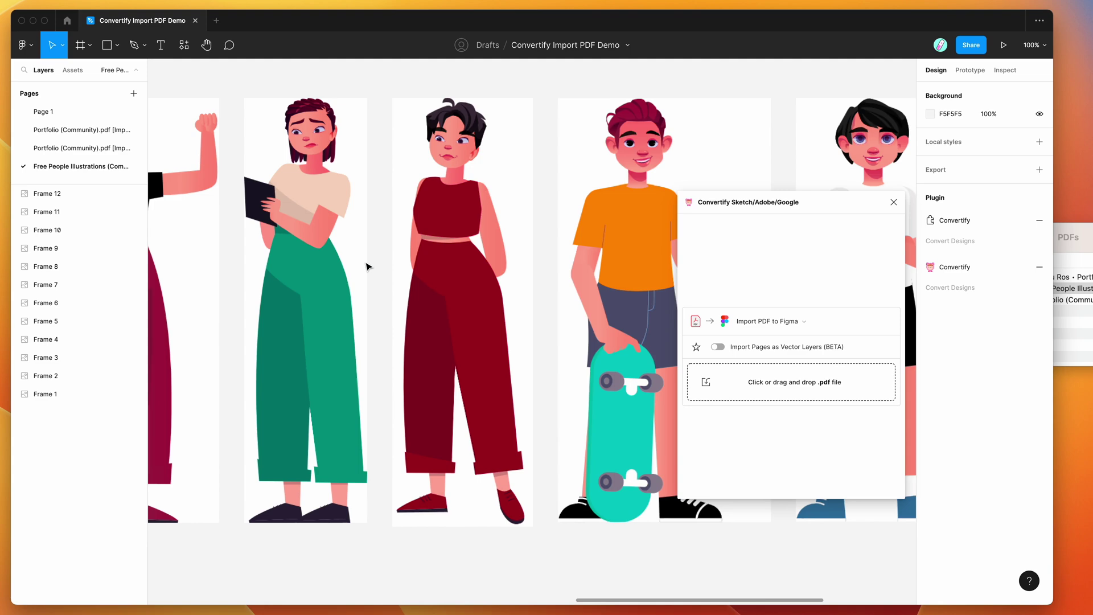
pyautogui.hscroll(10, 398, 262)
pyautogui.click(438, 257)
pyautogui.hscroll(5, 438, 257)
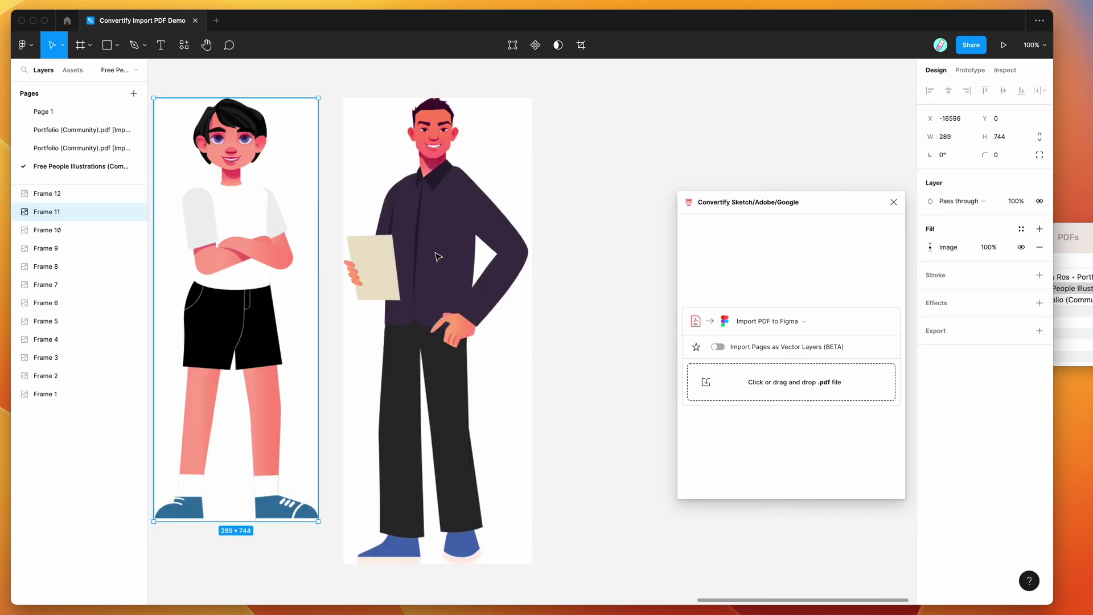
pyautogui.click(439, 256)
pyautogui.hscroll(-2, 421, 262)
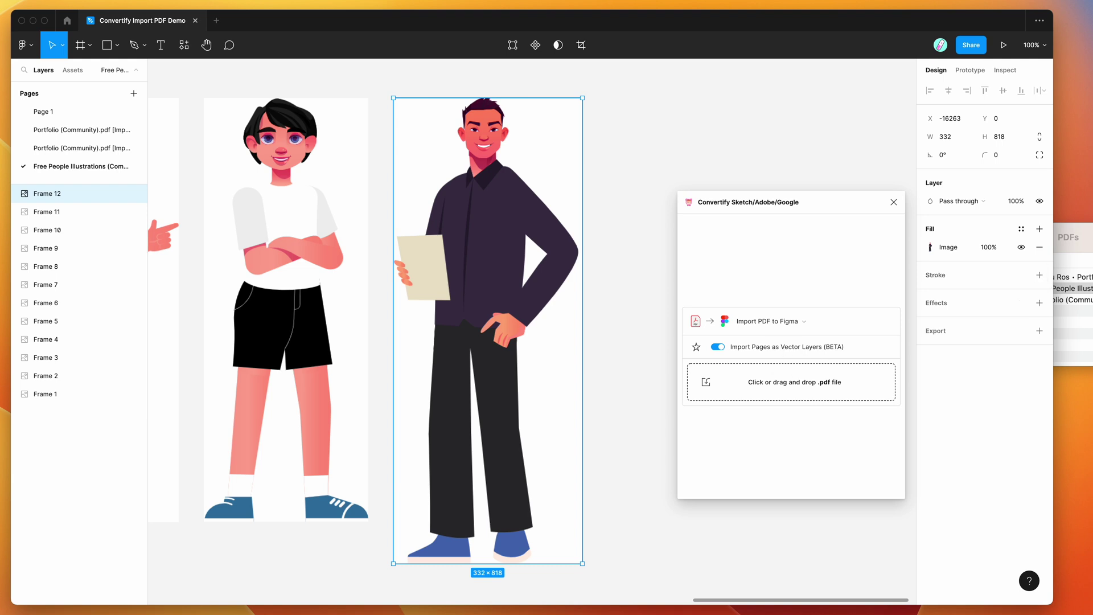
# - Import the Free People Illustrations PDF again with Import Pages as Vector Layers enabled, and shift the plugin window aside
pyautogui.press('super+Tab')
pyautogui.moveTo(1062, 290); pyautogui.dragTo(774, 381)
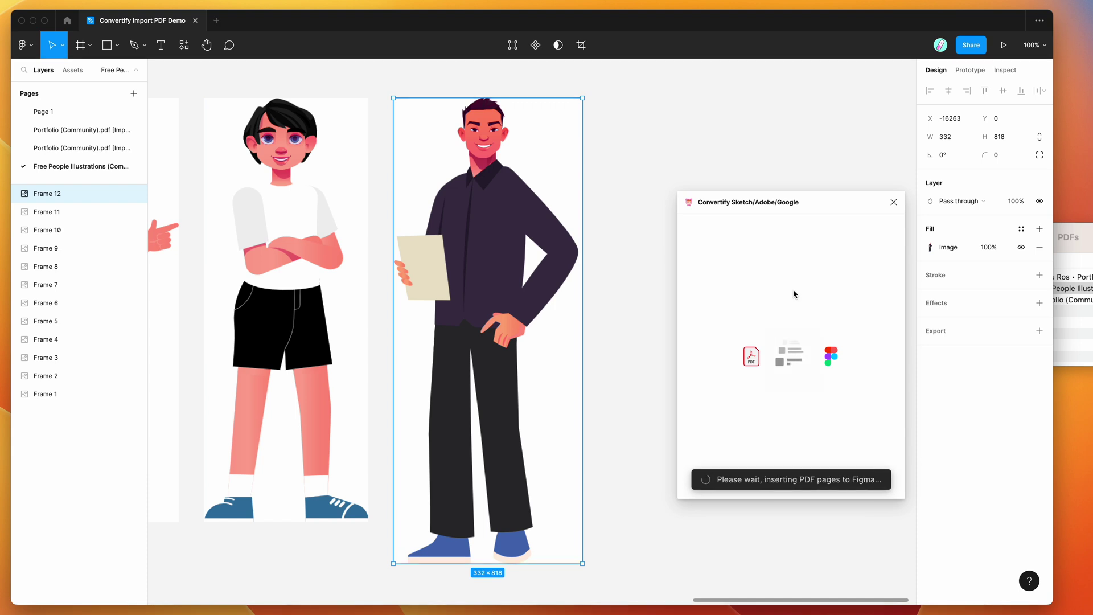
pyautogui.moveTo(776, 203); pyautogui.dragTo(820, 218)
pyautogui.hscroll(-5, 499, 188)
pyautogui.hscroll(-3, 499, 188)
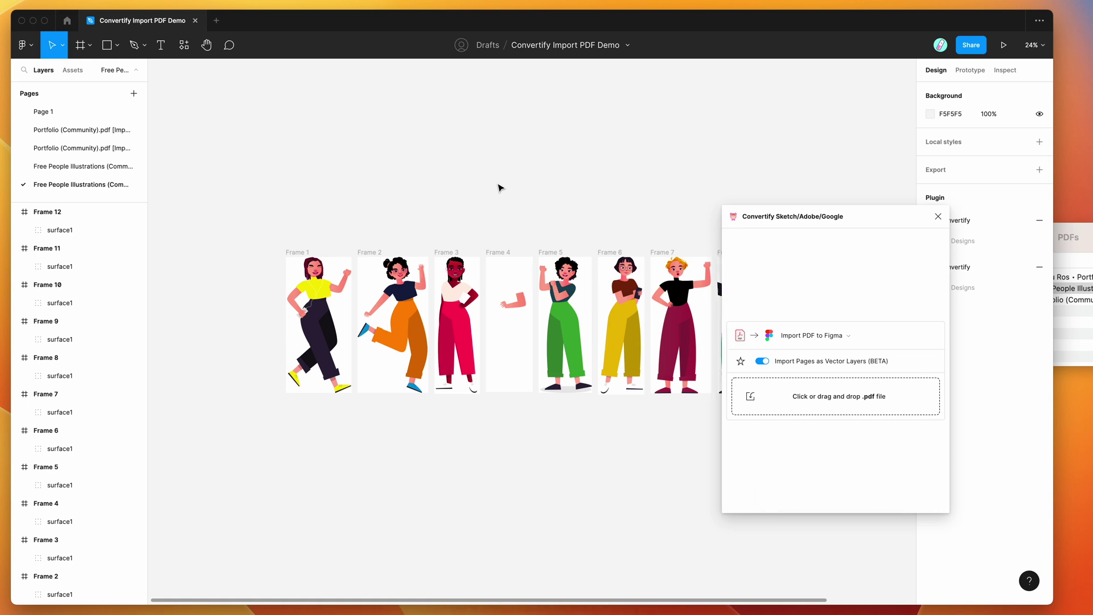
# - Select the arm's clip path group inside the surface1 group of Frame 4
pyautogui.scroll(5, 500, 188)
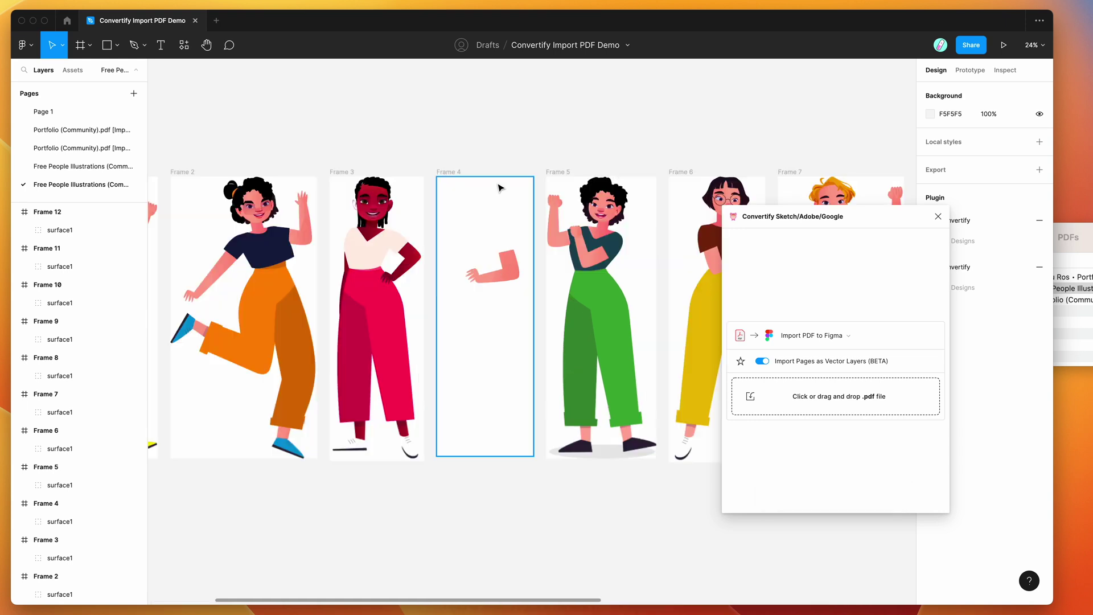
pyautogui.click(473, 238)
pyautogui.hscroll(3, 496, 276)
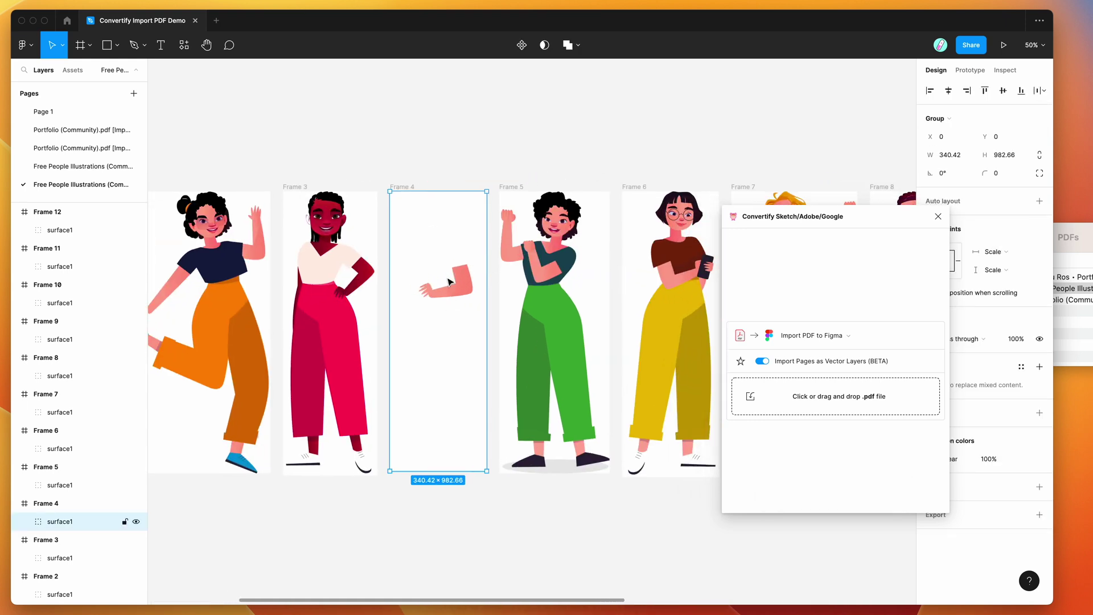
pyautogui.doubleClick(447, 279)
pyautogui.scroll(-2, 447, 279)
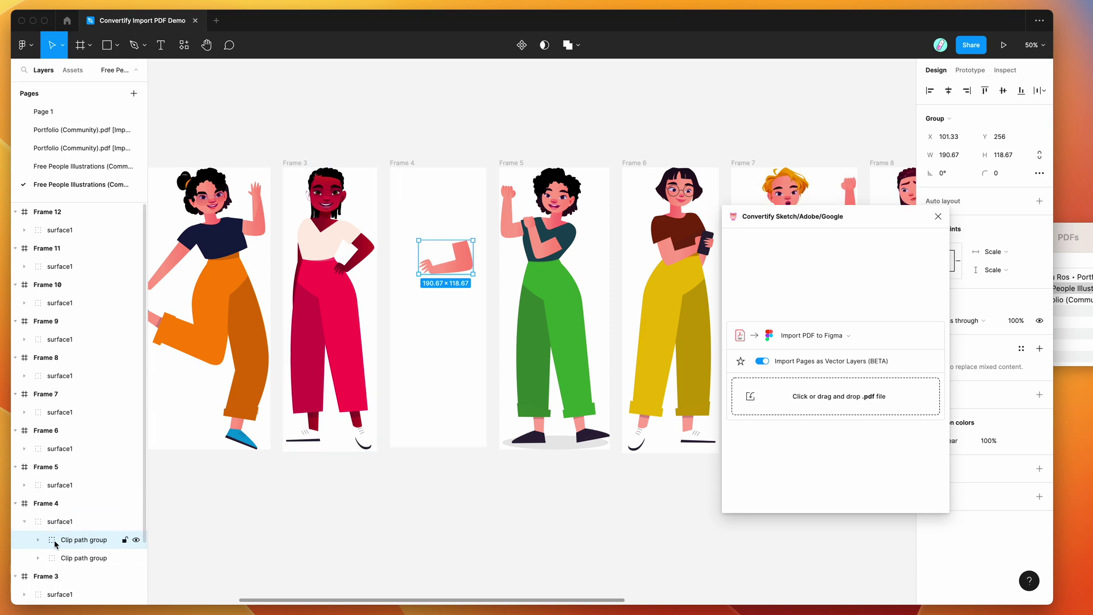
# - Expand Frame 4's second clip path group along with its nested clip1 mask and Group to expose their layers
pyautogui.click(39, 557)
pyautogui.scroll(-2, 57, 557)
pyautogui.click(81, 553)
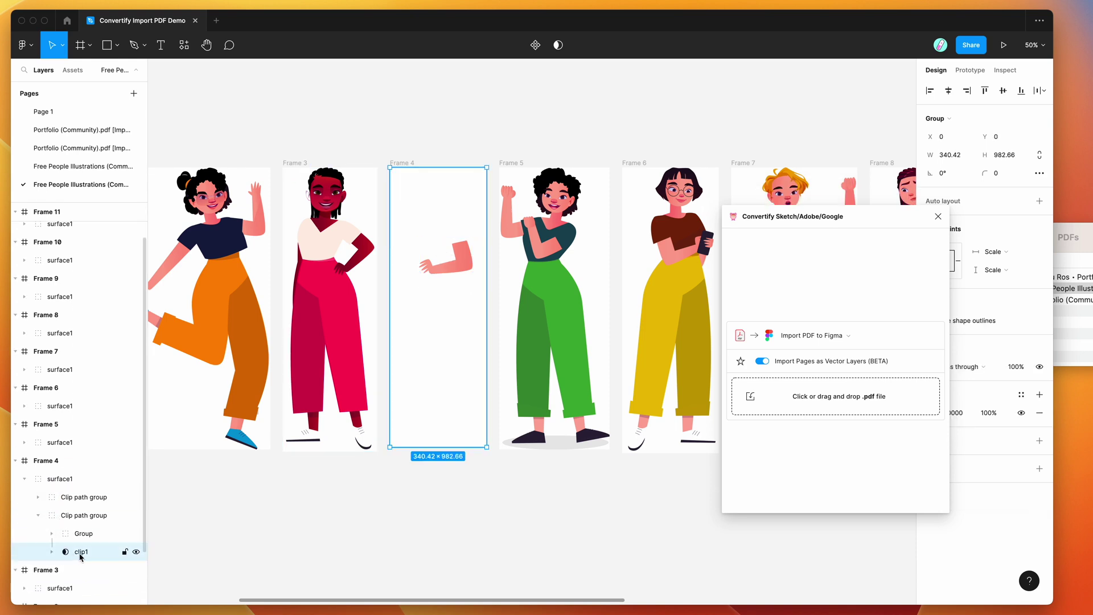
pyautogui.scroll(-1, 114, 551)
pyautogui.click(52, 538)
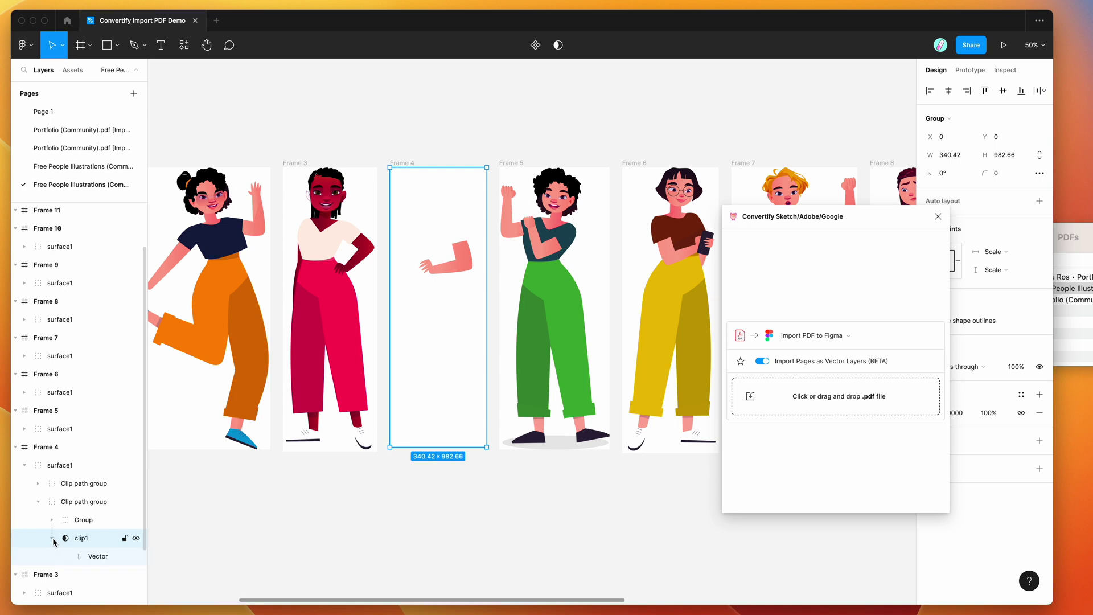
pyautogui.scroll(-2, 68, 538)
pyautogui.click(92, 537)
pyautogui.click(80, 522)
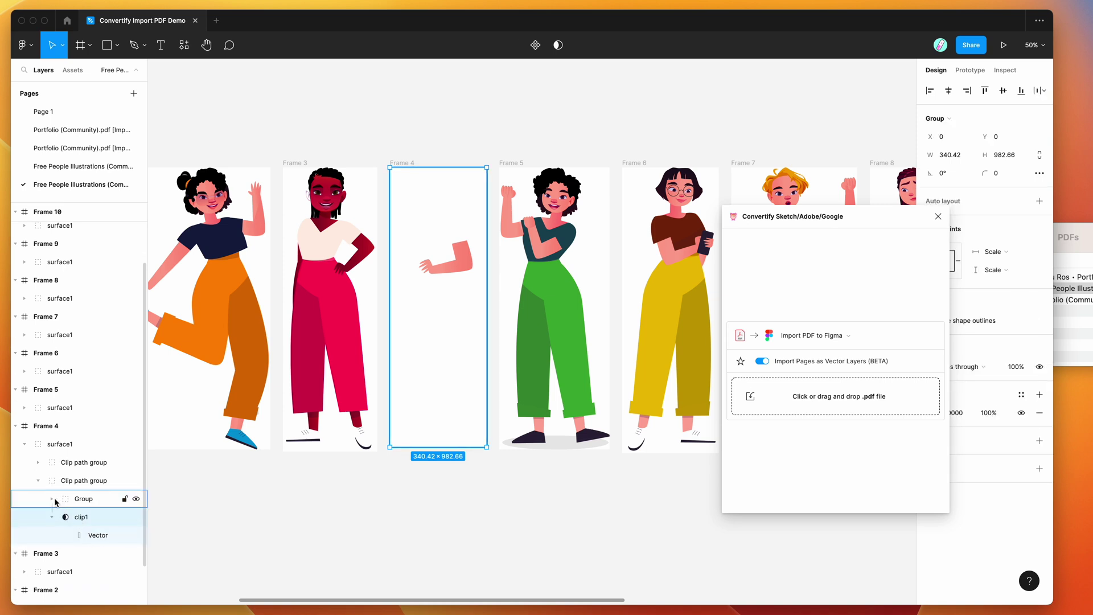
pyautogui.click(52, 498)
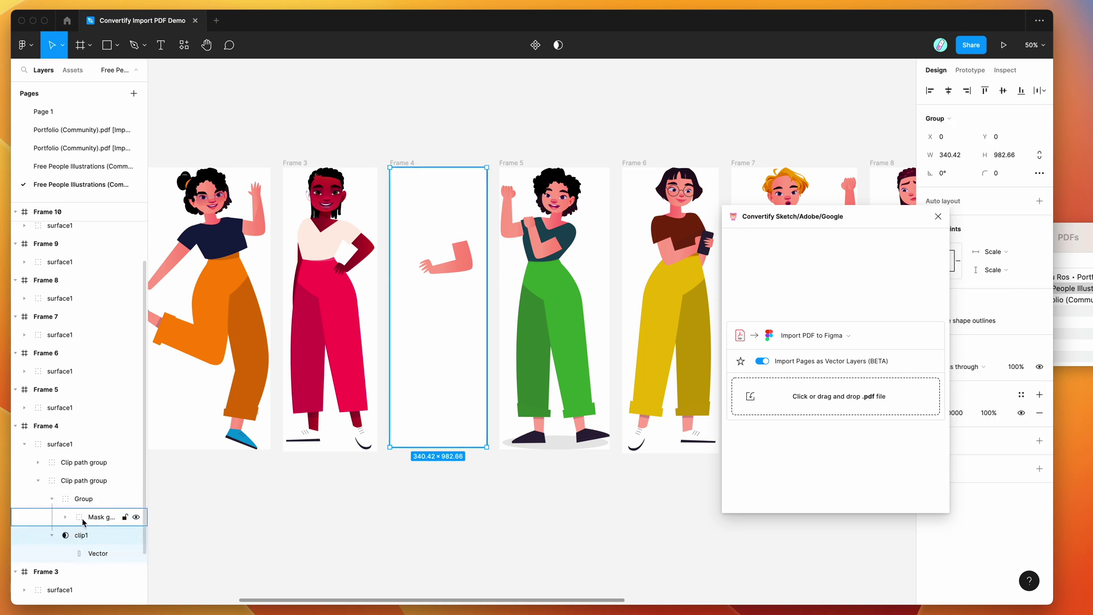
# - Try moving the mask group out of its parent Group in Frame 4's second clip path group, and undo the move
pyautogui.moveTo(84, 517); pyautogui.dragTo(86, 492)
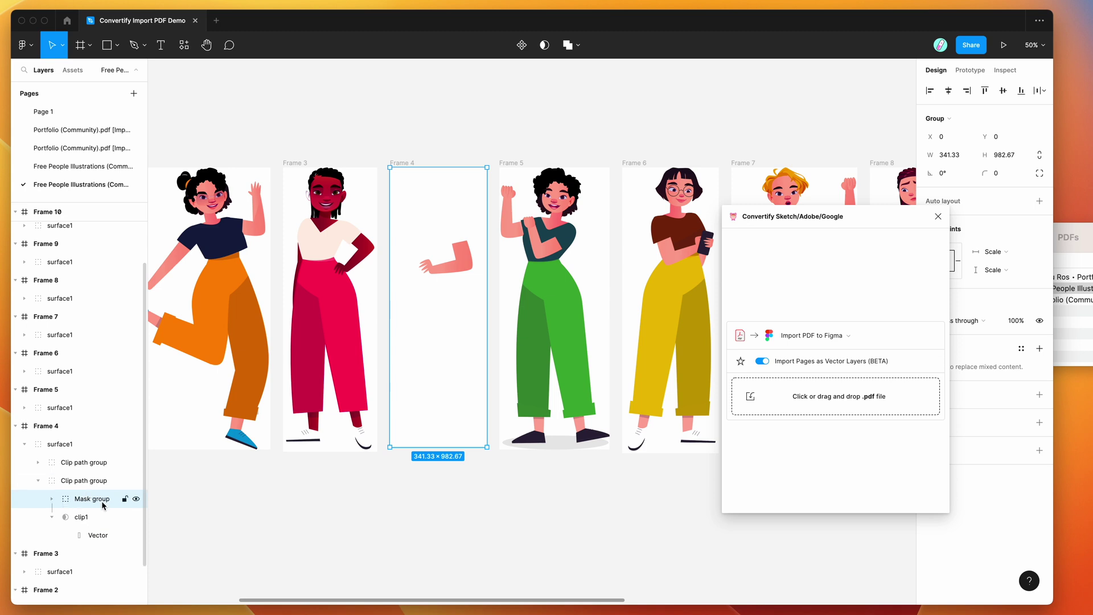
pyautogui.hotkey('ctrl', 'z')
# - Move the image rectangle nested deep in Frame 4's mask group out to the first position directly under surface1
pyautogui.click(66, 517)
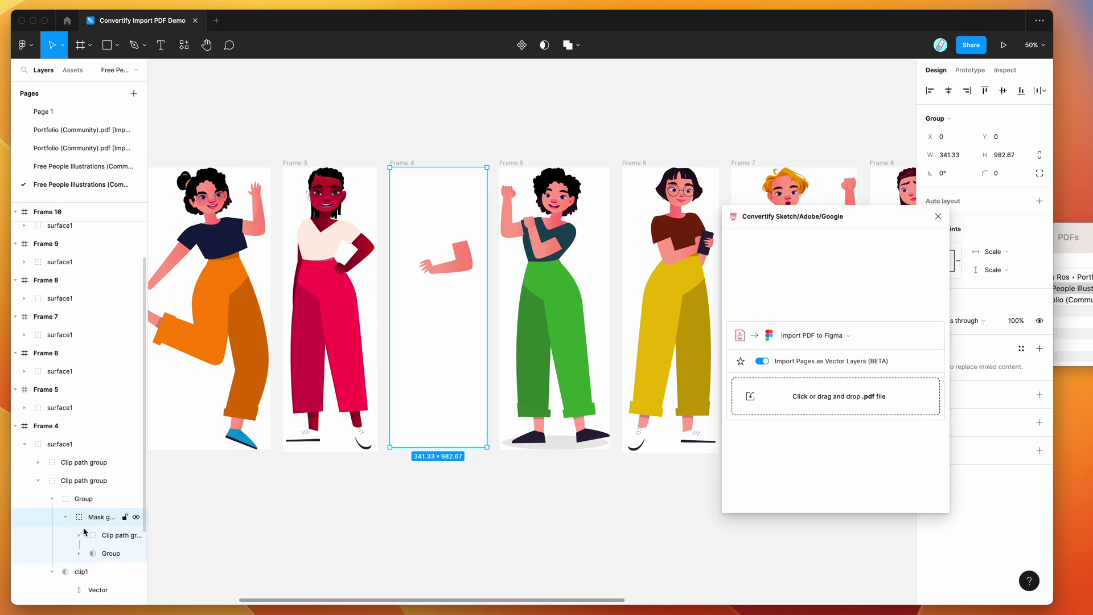
pyautogui.click(80, 535)
pyautogui.scroll(-1, 82, 537)
pyautogui.click(93, 522)
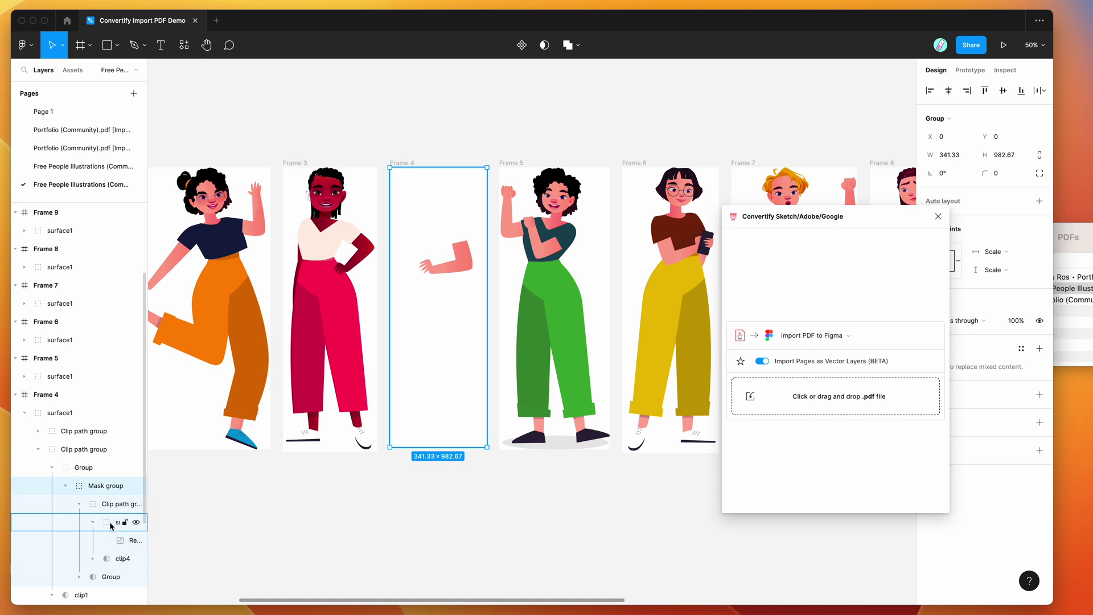
pyautogui.click(111, 525)
pyautogui.moveTo(121, 539); pyautogui.dragTo(78, 431)
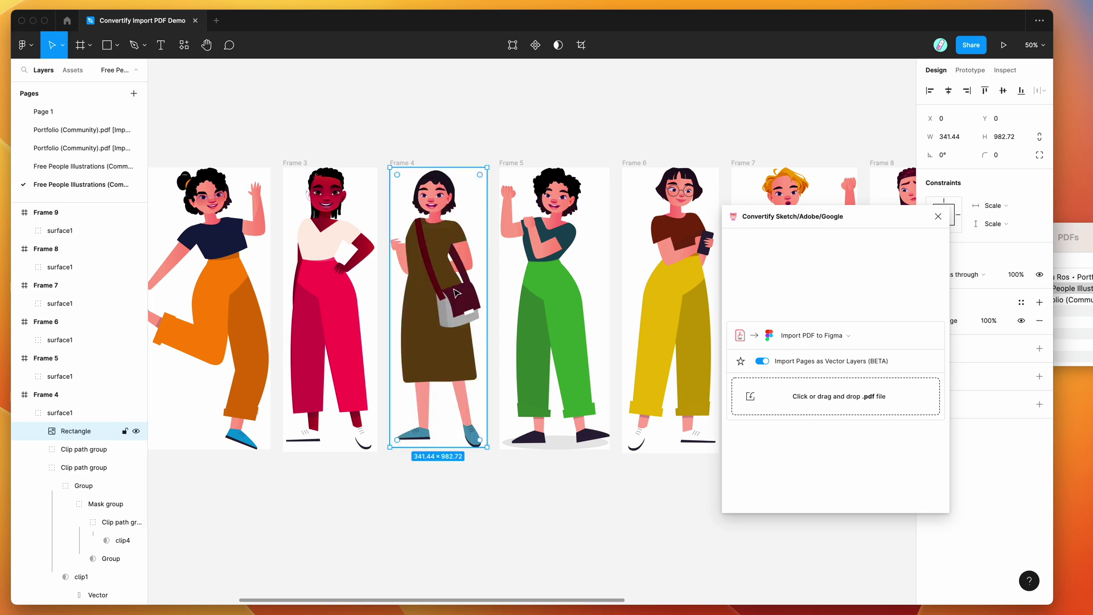
# - Review the illustrations around Frame 4 and shift the Convertify window slightly away from them
pyautogui.hscroll(-3, 455, 293)
pyautogui.hscroll(-3, 455, 293)
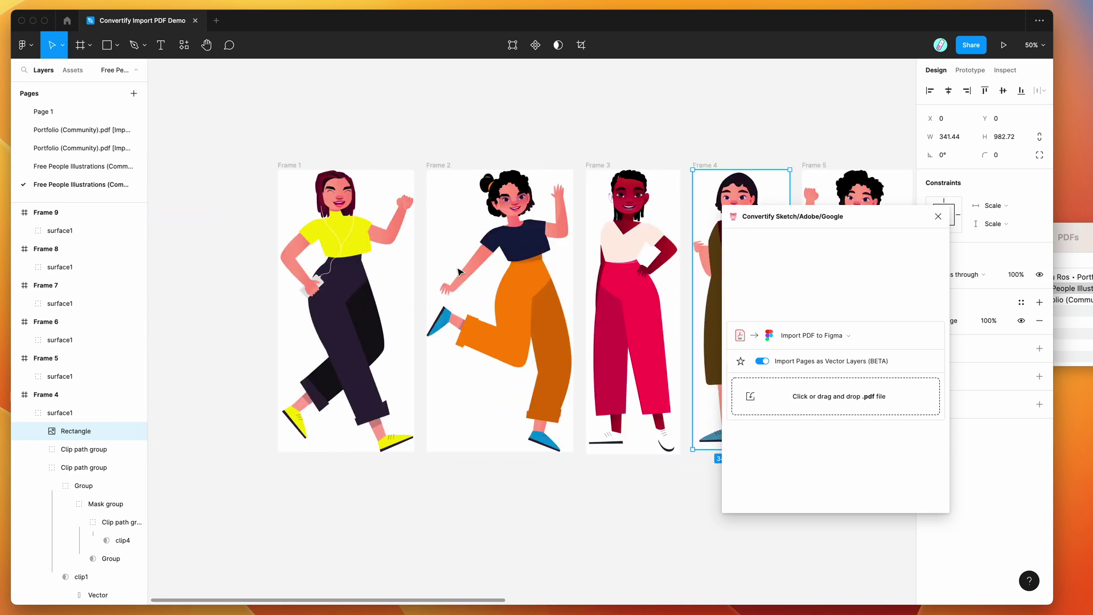
pyautogui.hscroll(-3, 458, 268)
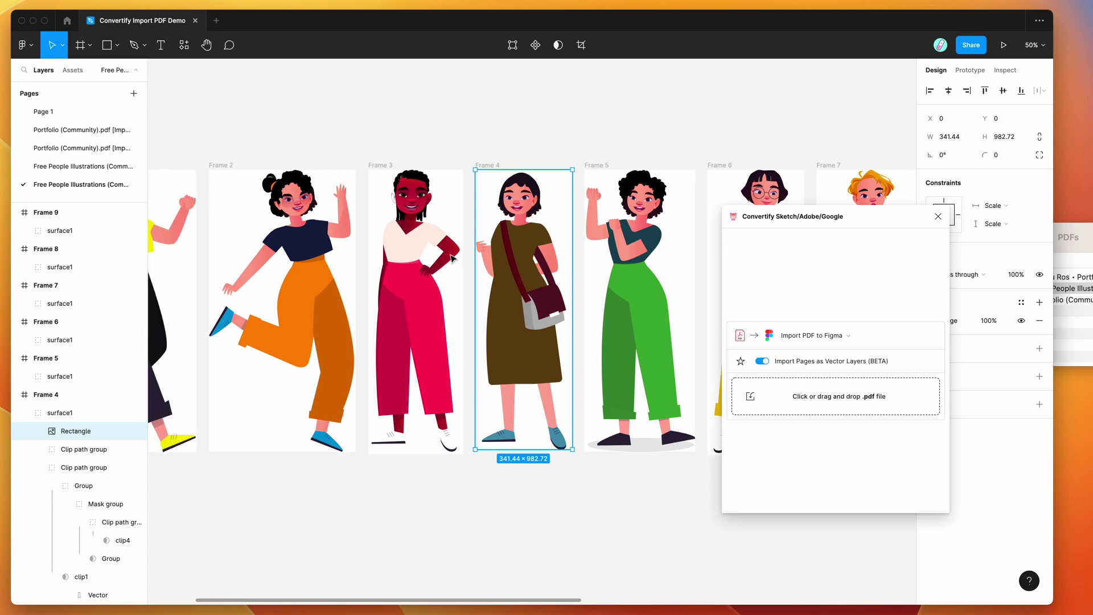
pyautogui.hscroll(2, 451, 259)
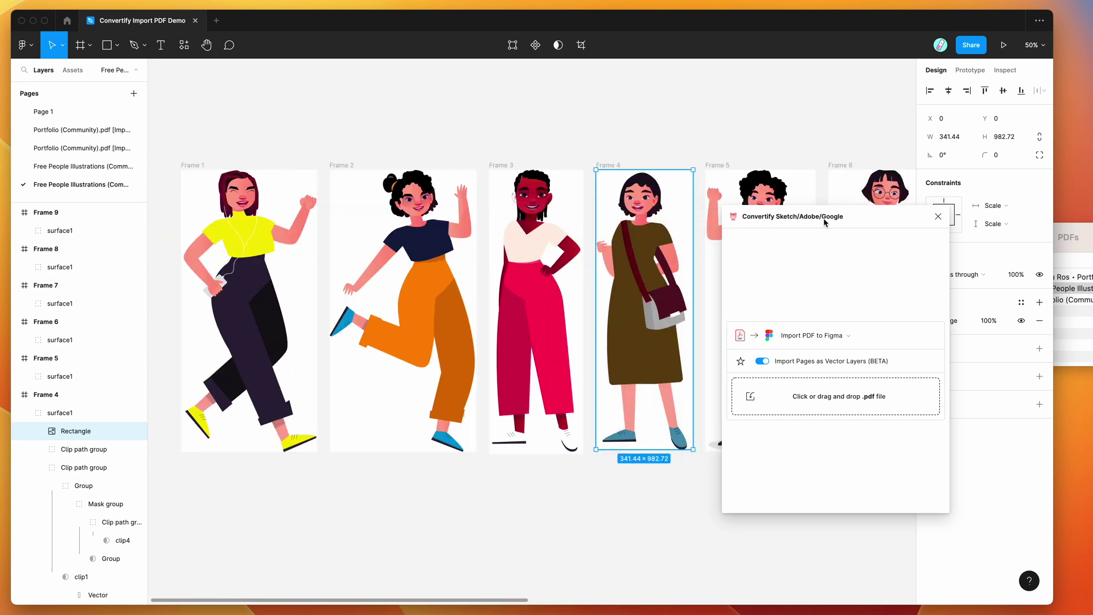
pyautogui.moveTo(824, 222); pyautogui.dragTo(864, 244)
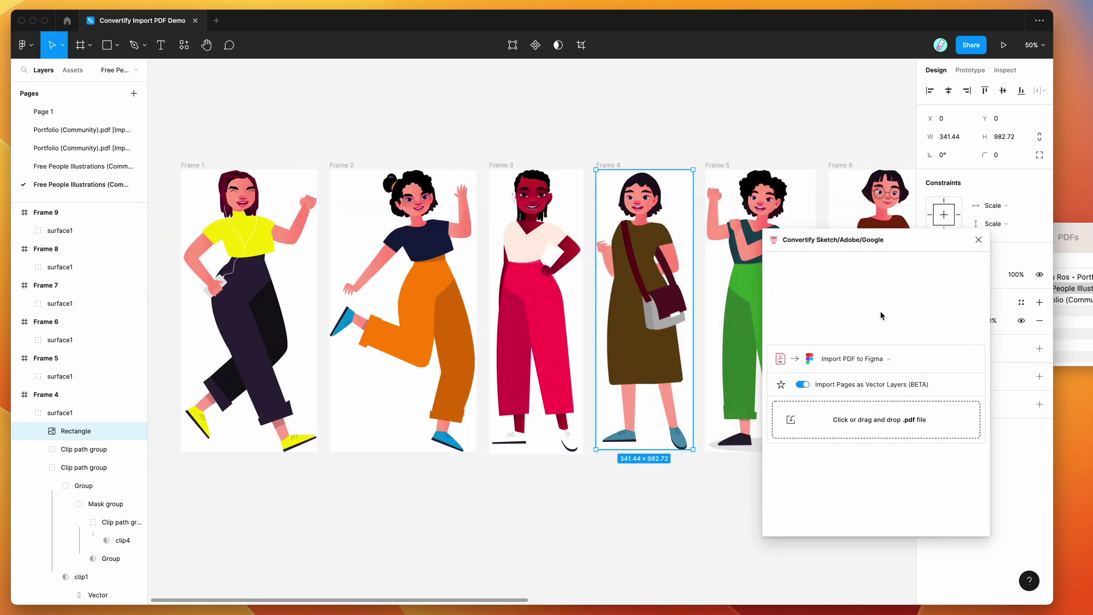
pyautogui.moveTo(867, 249); pyautogui.dragTo(840, 240)
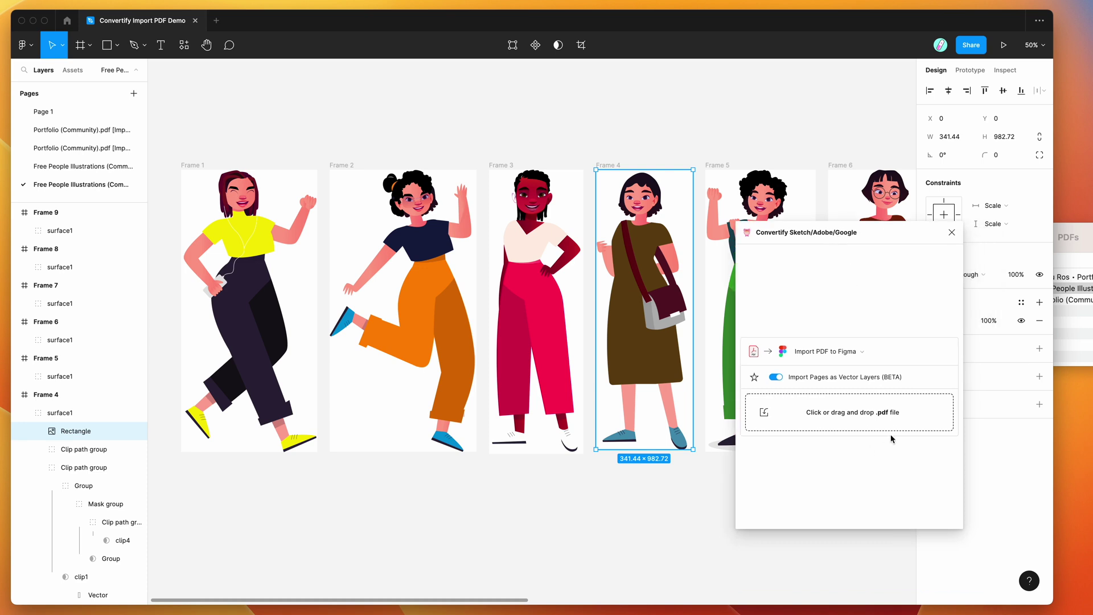
# - Examine the vector illustrations in Frames 1 to 3 up close, checking the detail of the faces, arms and clothing
pyautogui.hscroll(-1, 494, 294)
pyautogui.click(276, 254)
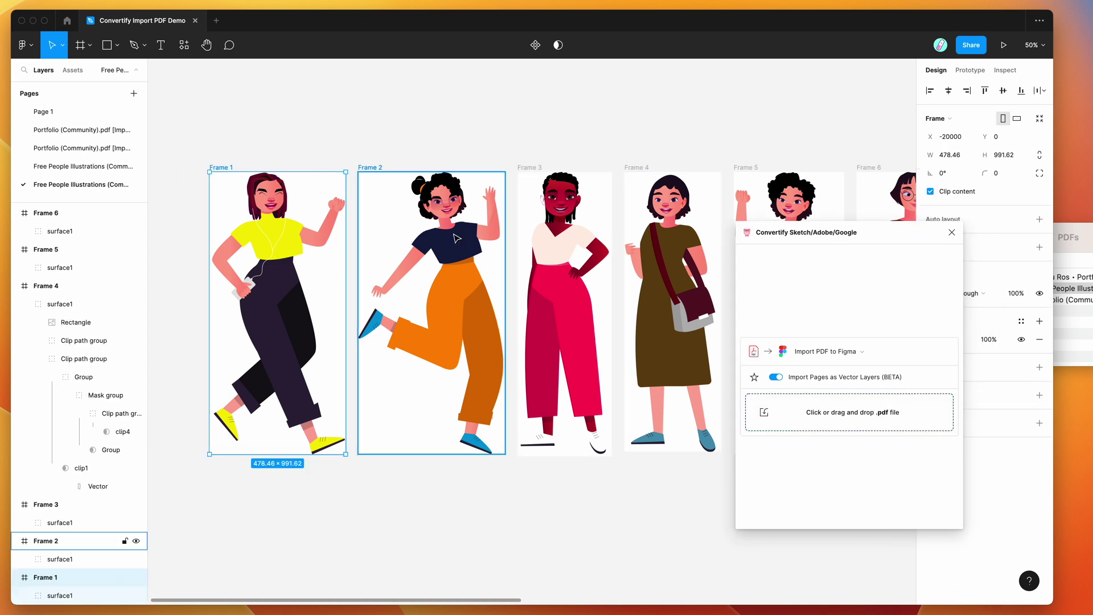
pyautogui.click(457, 238)
pyautogui.scroll(10, 456, 238)
pyautogui.scroll(-4, 457, 238)
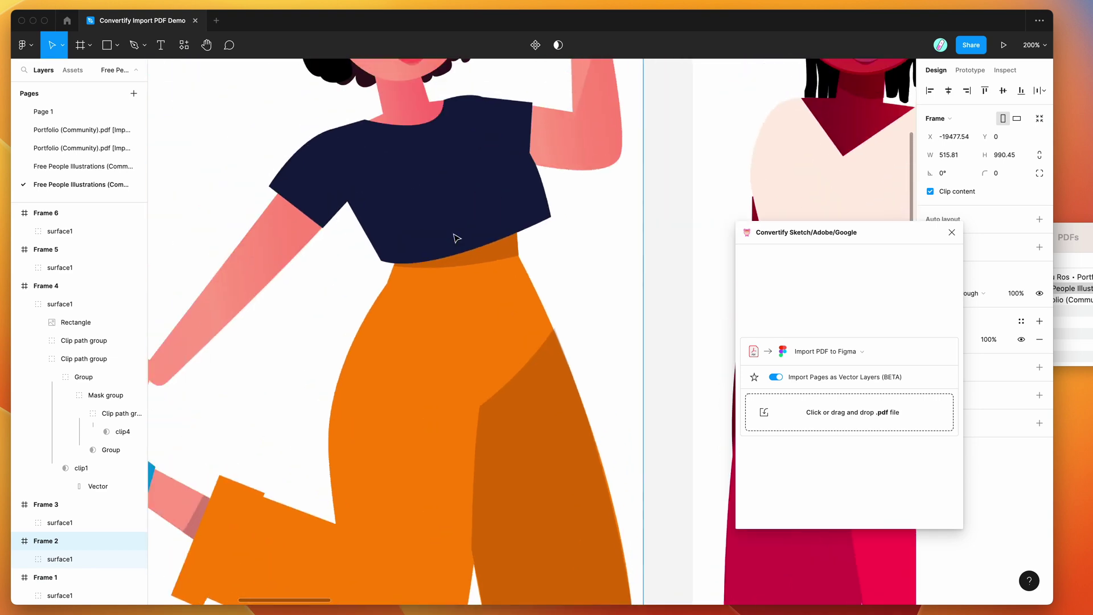
pyautogui.scroll(5, 456, 238)
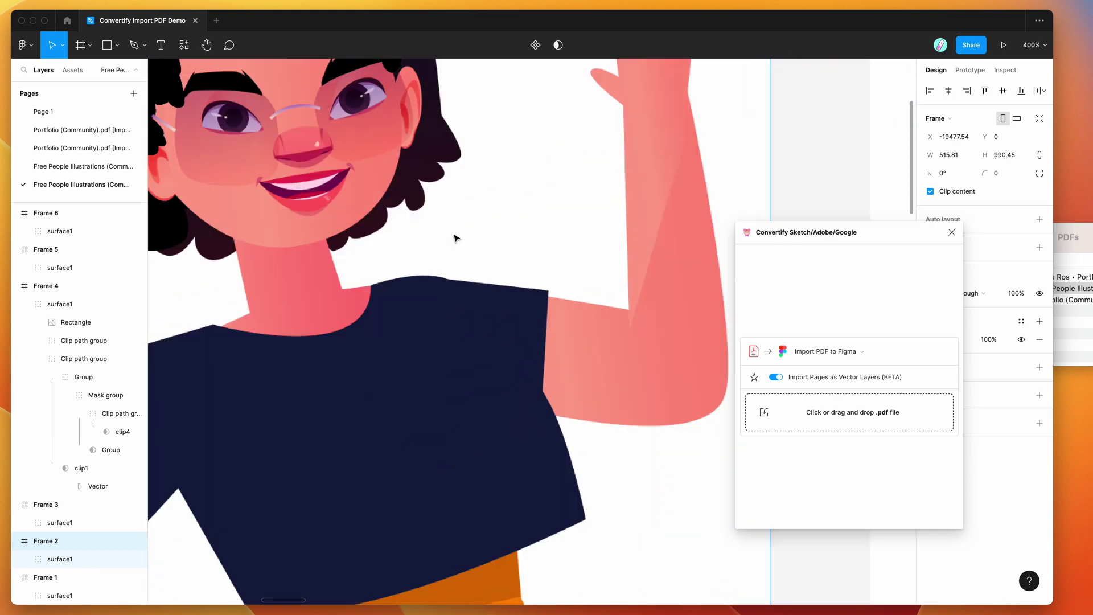
pyautogui.scroll(-3, 457, 238)
pyautogui.scroll(3, 458, 237)
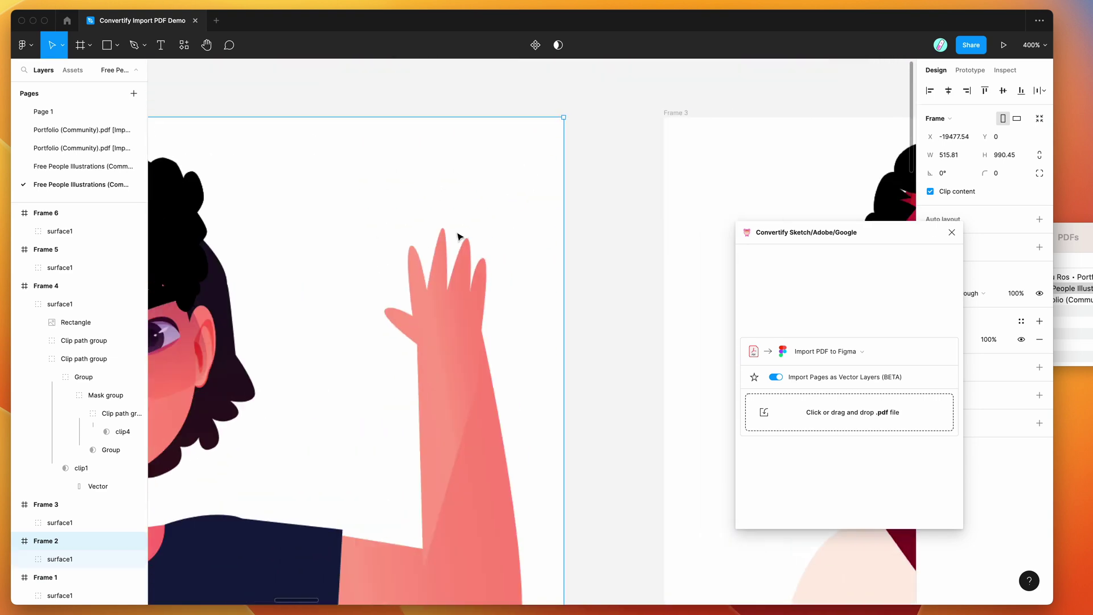
pyautogui.hscroll(6, 458, 237)
pyautogui.scroll(-8, 457, 237)
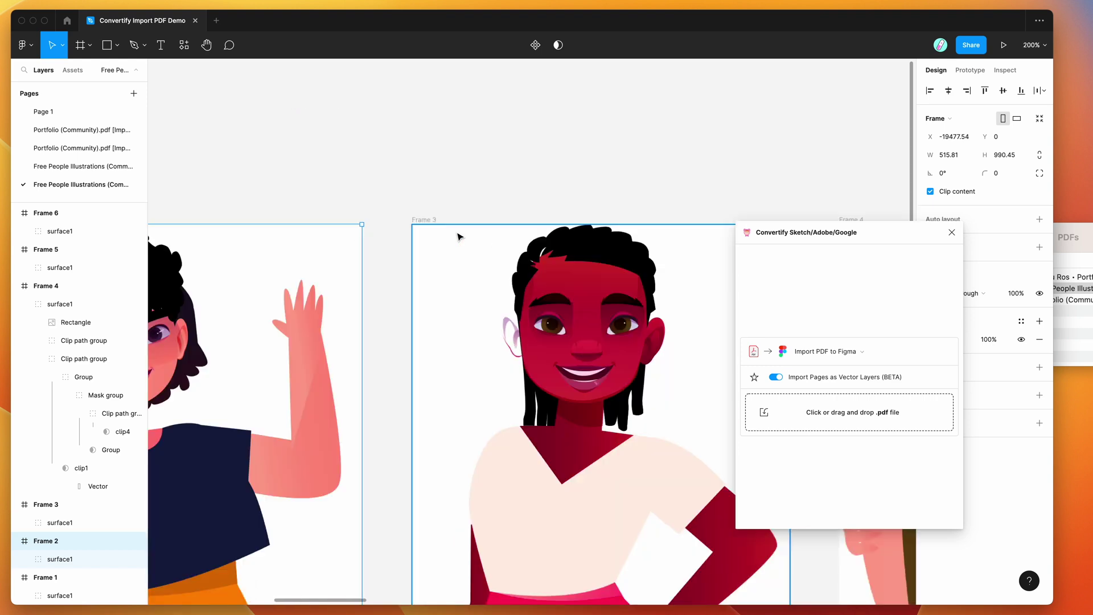
# - Inspect the image rectangle nested in Frame 3's surface1, clear the selection and shift the Convertify window slightly
pyautogui.scroll(-2, 550, 307)
pyautogui.click(551, 307)
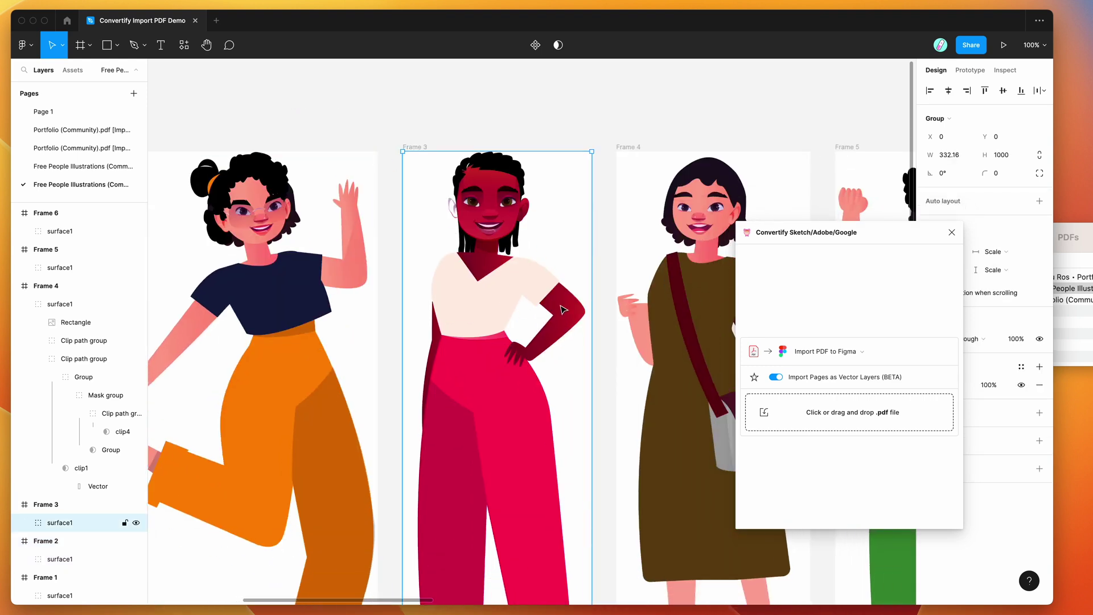
pyautogui.doubleClick(562, 310)
pyautogui.hscroll(5, 561, 311)
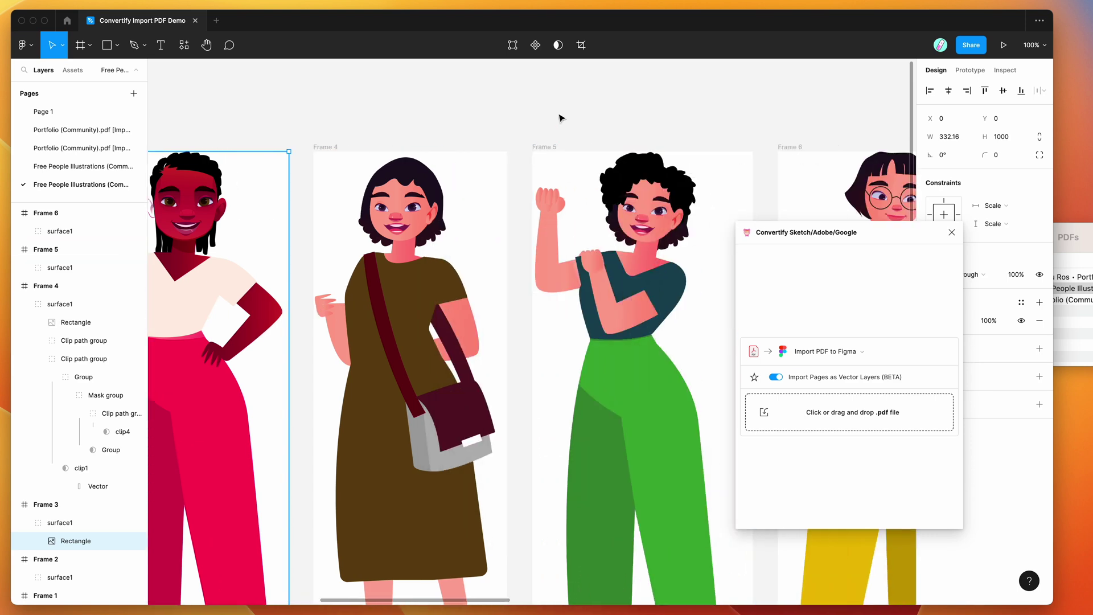
pyautogui.click(560, 116)
pyautogui.moveTo(849, 238); pyautogui.dragTo(830, 195)
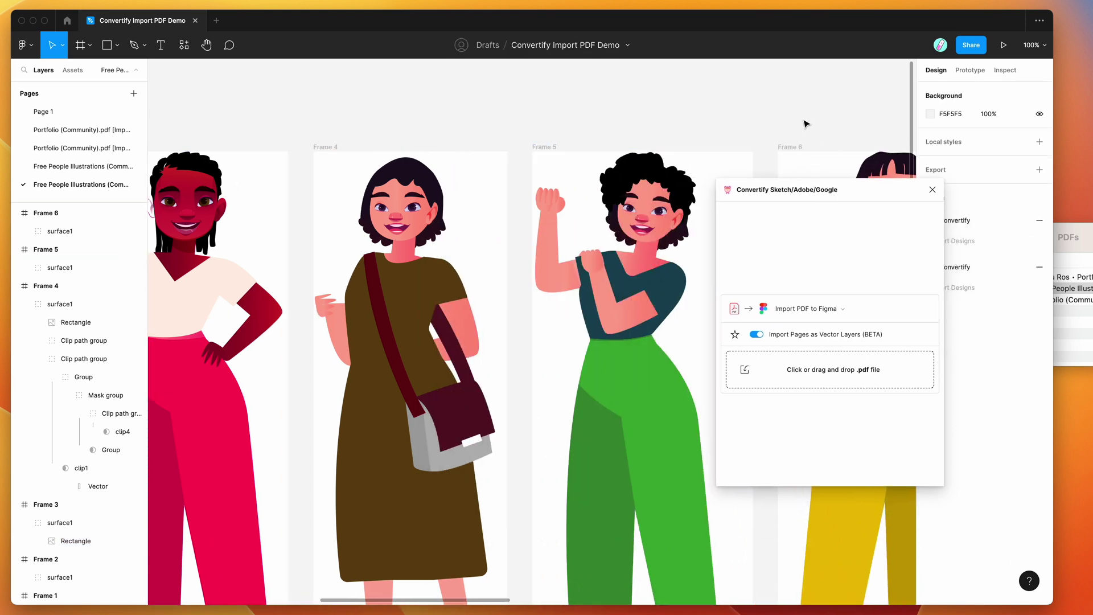
pyautogui.hscroll(3, 805, 122)
# - Preview the Portfolio Template PDF, and import it through Convertify with Import Pages as Vector Layers turned off
pyautogui.click(1070, 278)
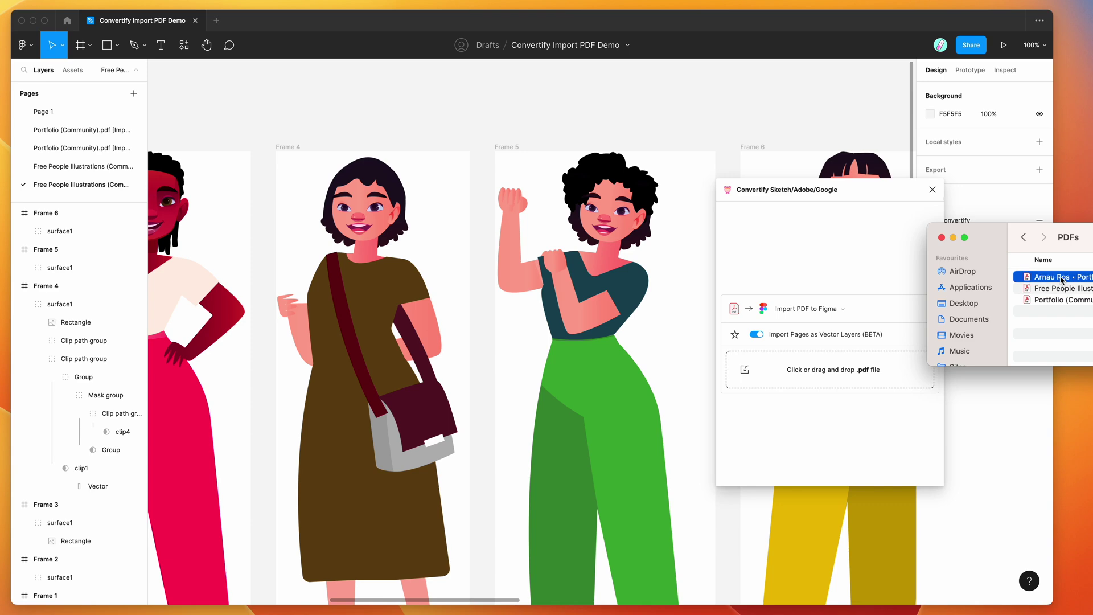
pyautogui.press('space')
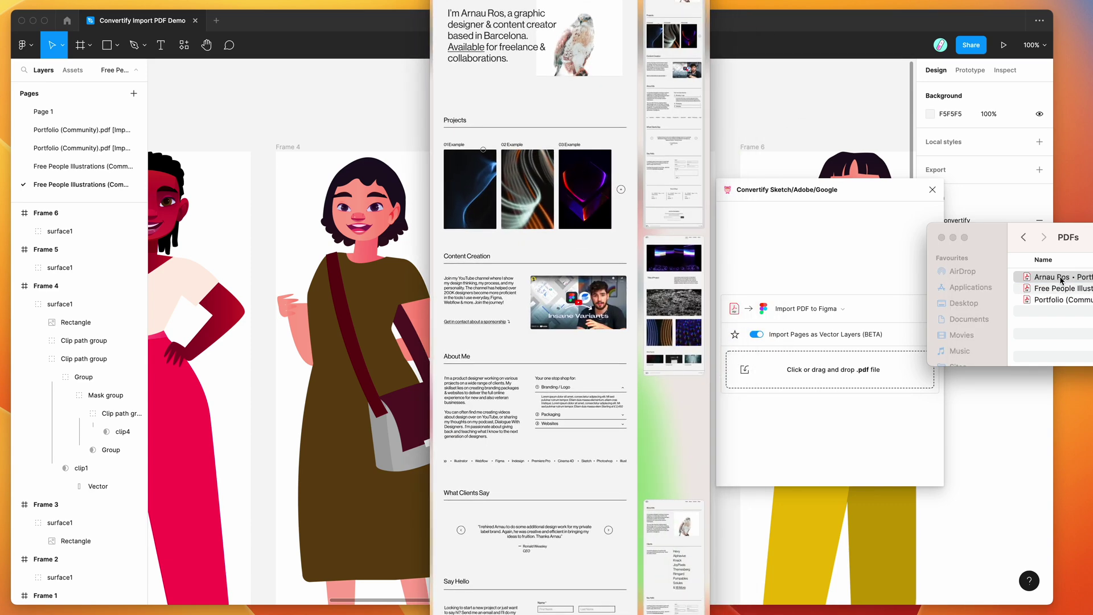
pyautogui.press('space')
pyautogui.click(823, 277)
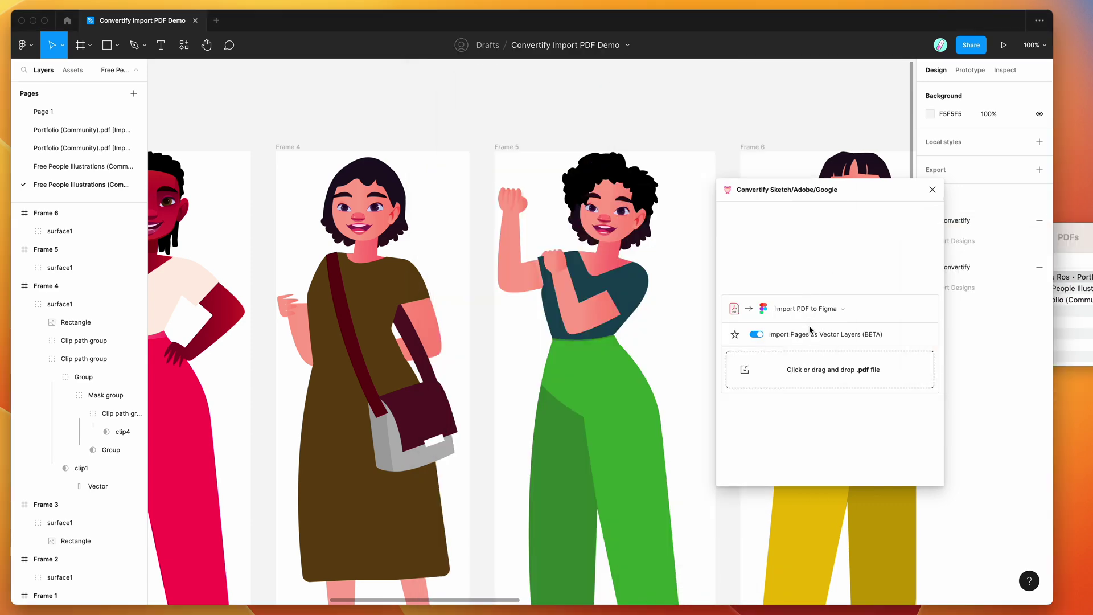
pyautogui.click(1072, 329)
pyautogui.moveTo(1070, 289); pyautogui.dragTo(812, 371)
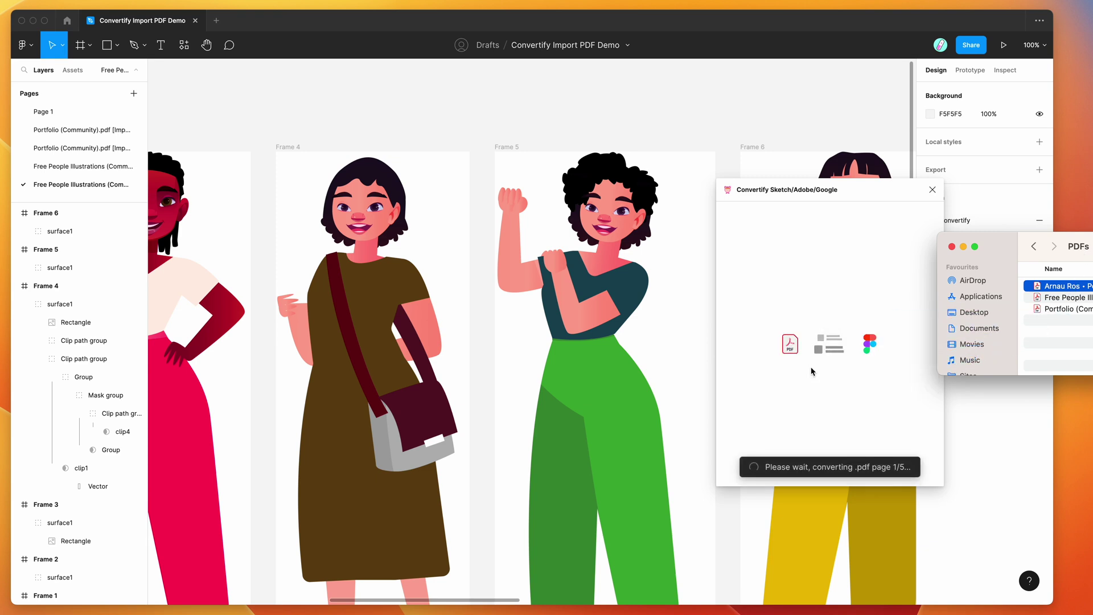
# - Preview the Portfolio Template PDF's pages, including the project, About Me and contact pages, for comparison with the import
pyautogui.click(834, 199)
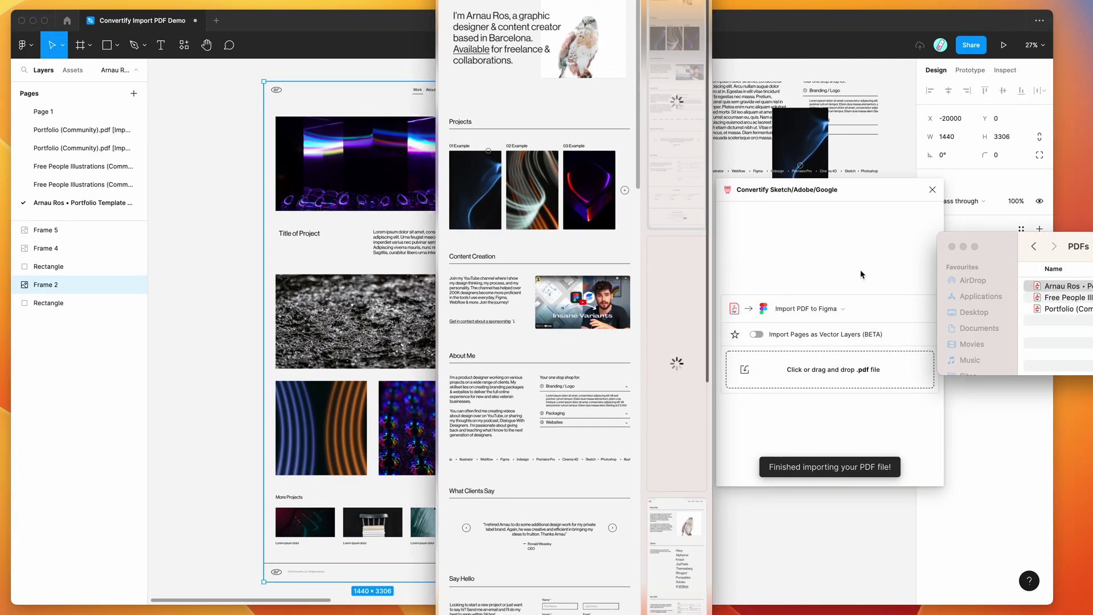
pyautogui.click(654, 253)
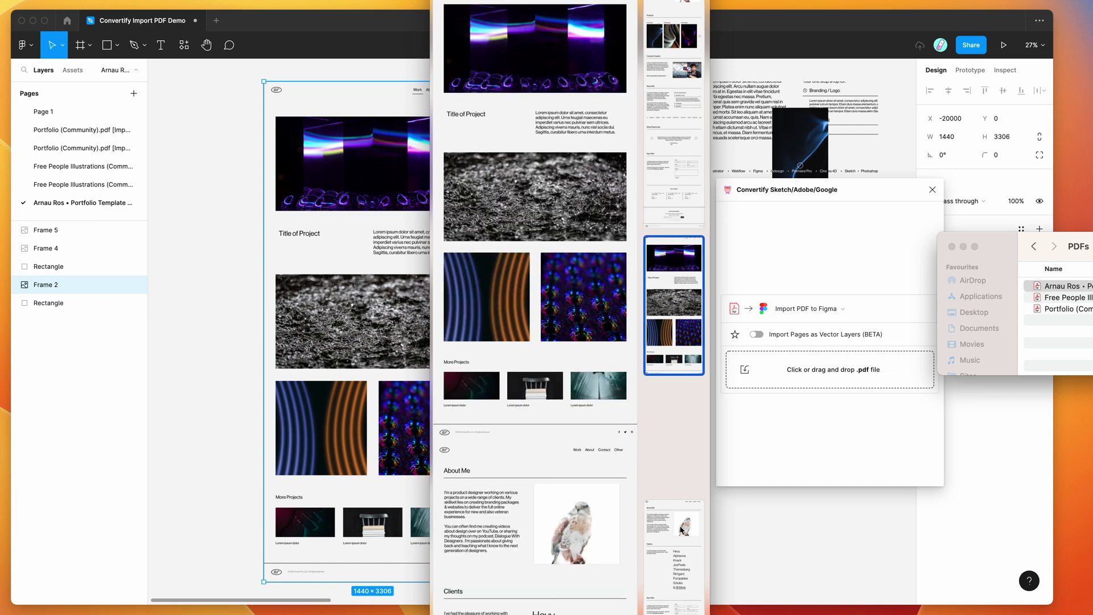
pyautogui.click(681, 529)
pyautogui.scroll(-5, 618, 240)
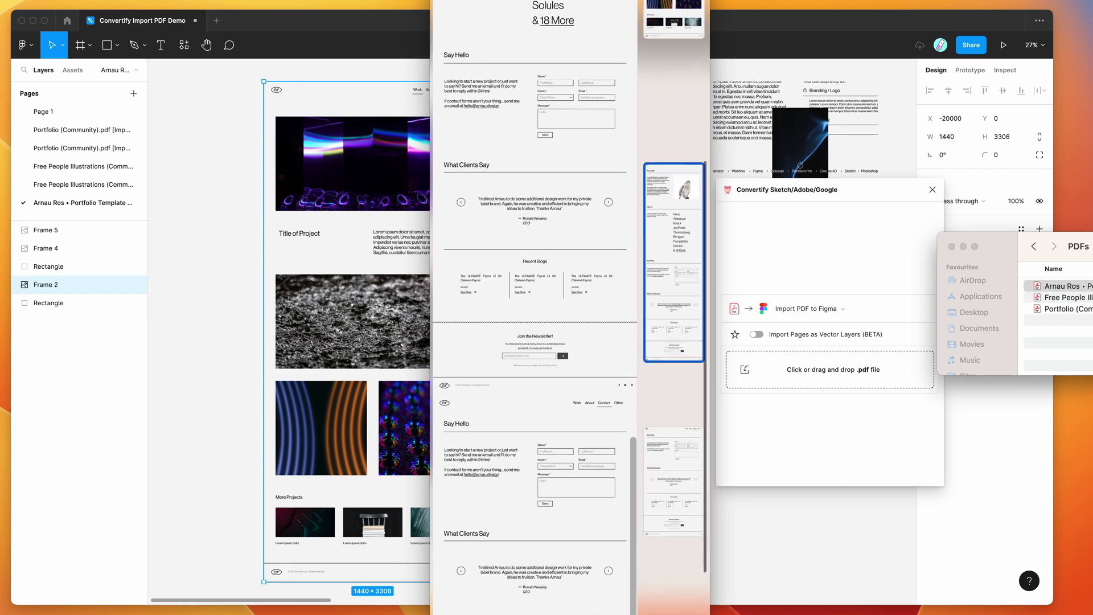
pyautogui.press('space')
pyautogui.click(439, 177)
# - Hide and reshow the imported Frame 2 page image, and try moving it before undoing the move
pyautogui.hscroll(2, 438, 177)
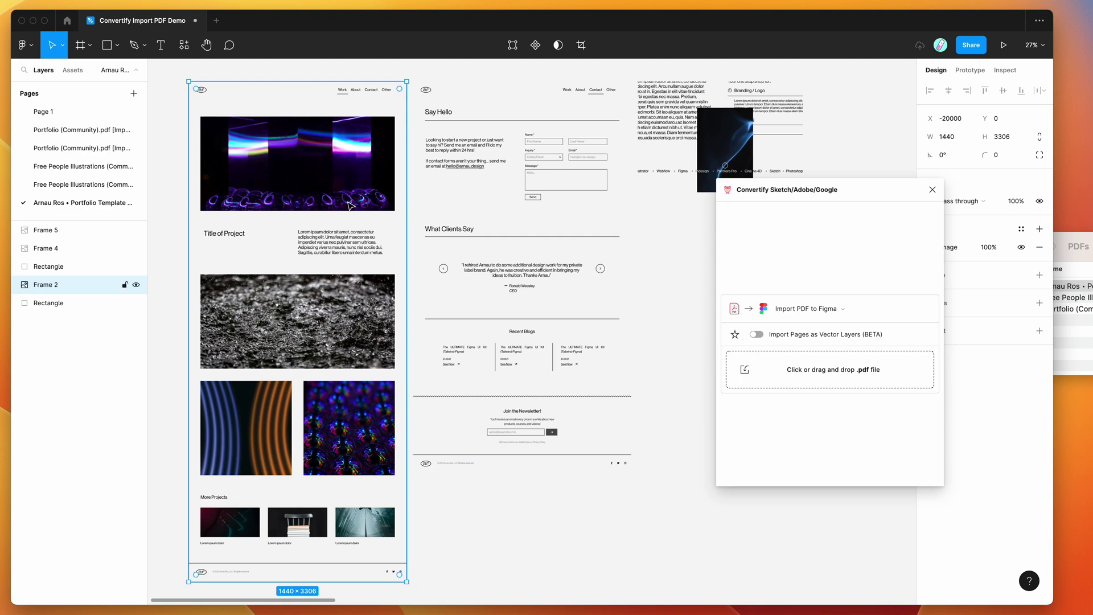
pyautogui.scroll(5, 350, 205)
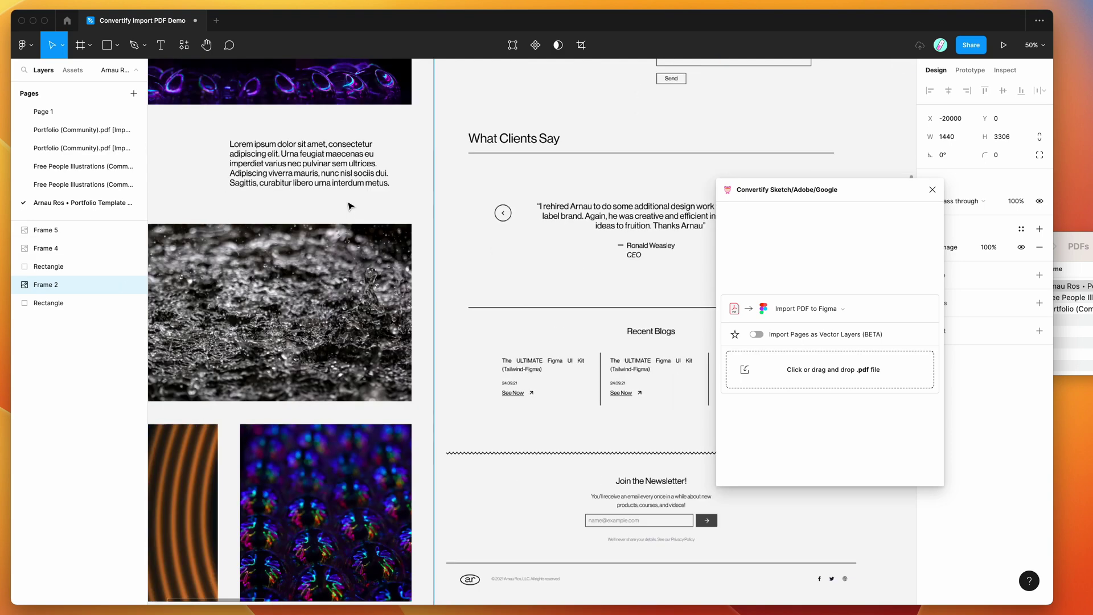
pyautogui.scroll(2, 350, 205)
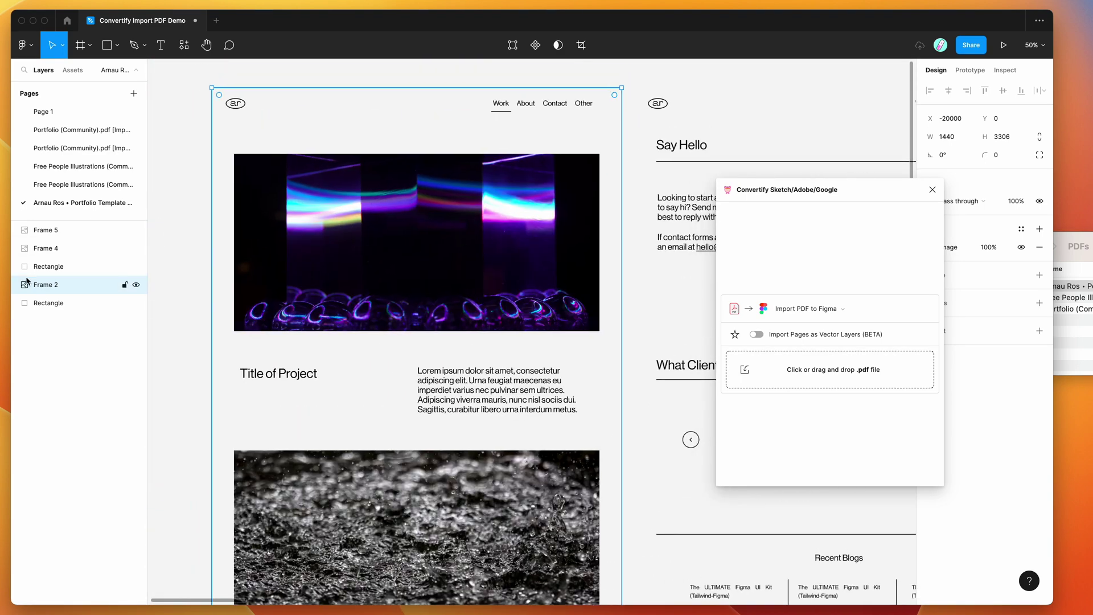
pyautogui.click(135, 286)
pyautogui.click(136, 285)
pyautogui.moveTo(324, 248); pyautogui.dragTo(324, 282)
pyautogui.press('super+z')
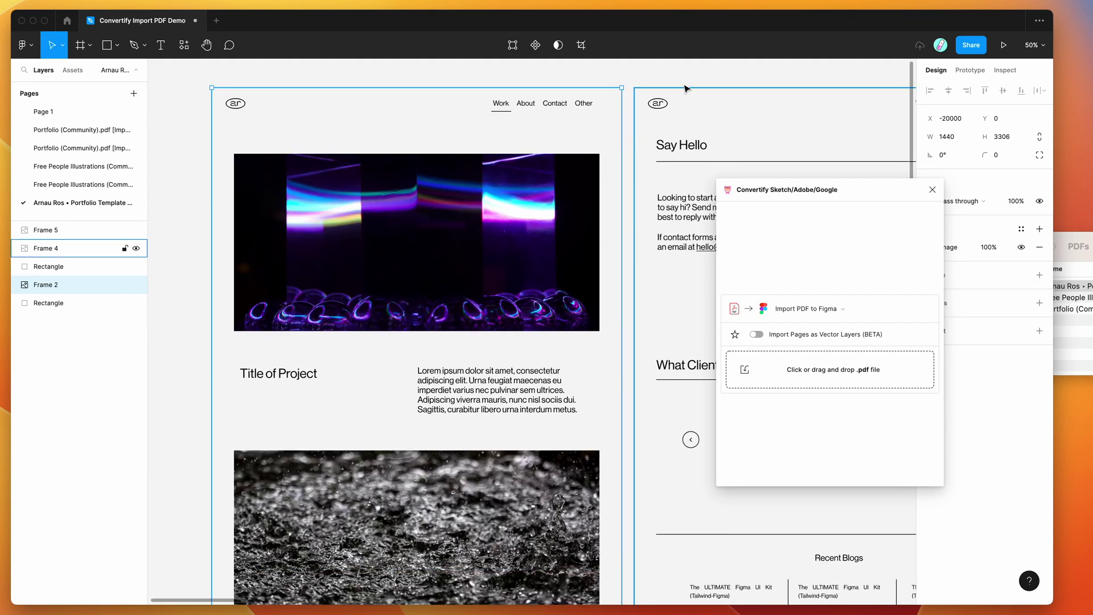
# - Change the flat-image page's canvas background to a darker grey
pyautogui.click(685, 84)
pyautogui.click(930, 114)
pyautogui.moveTo(814, 158); pyautogui.dragTo(773, 176)
pyautogui.click(434, 179)
# - Review the flat page images of Frame 4 and Frame 5 against the darker canvas
pyautogui.hscroll(6, 434, 179)
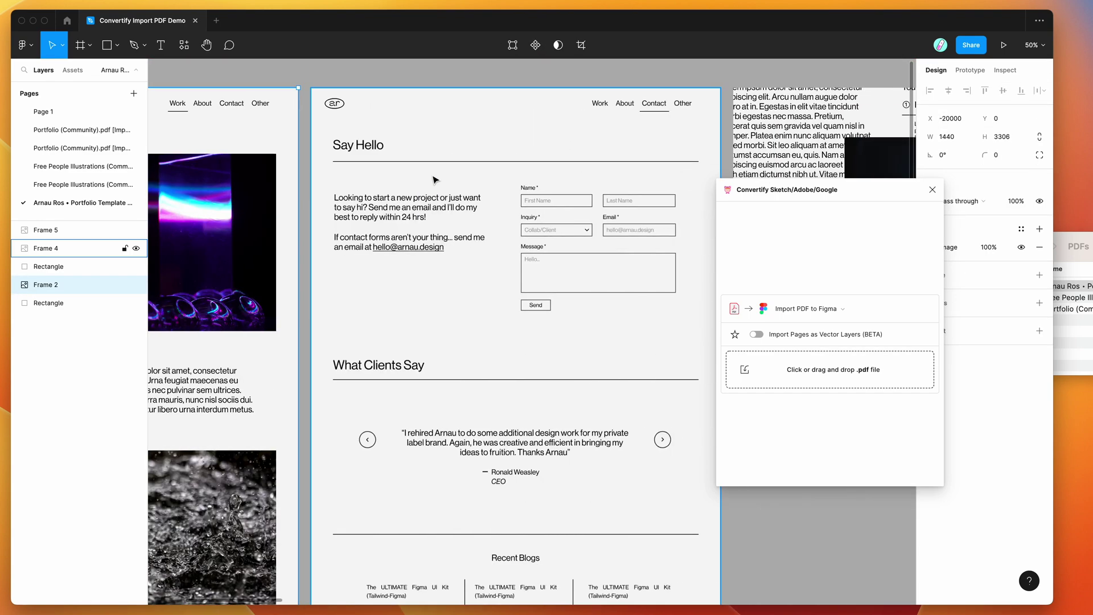
pyautogui.click(434, 179)
pyautogui.hscroll(6, 434, 179)
pyautogui.hscroll(5, 434, 181)
pyautogui.hscroll(-4, 434, 181)
pyautogui.click(434, 180)
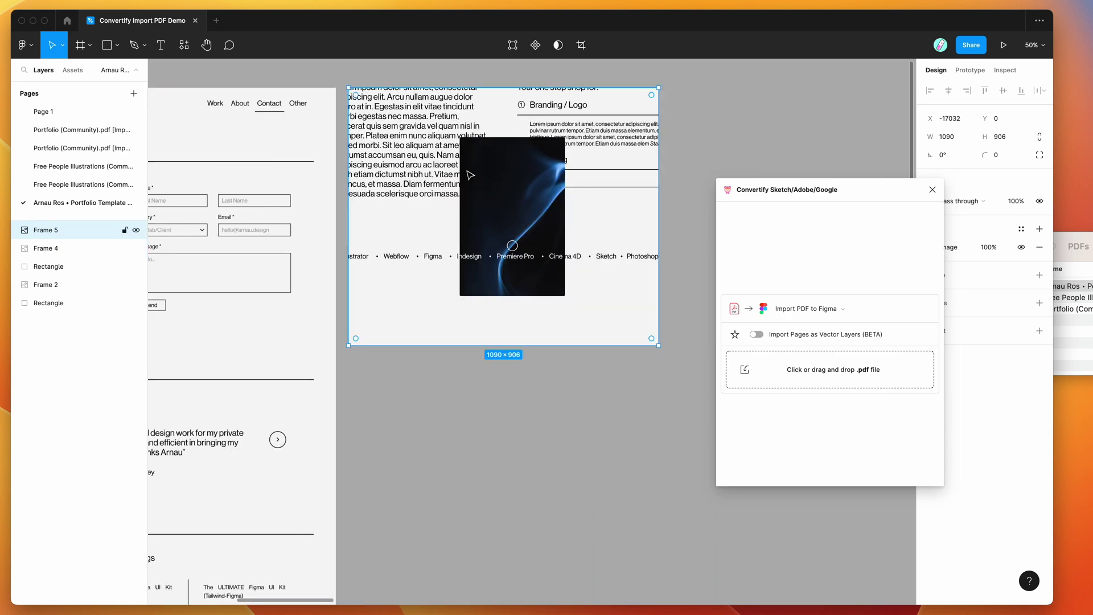
# - Turn on Import Pages as Vector Layers and import the Portfolio Template PDF again through Convertify
pyautogui.hscroll(-2, 503, 206)
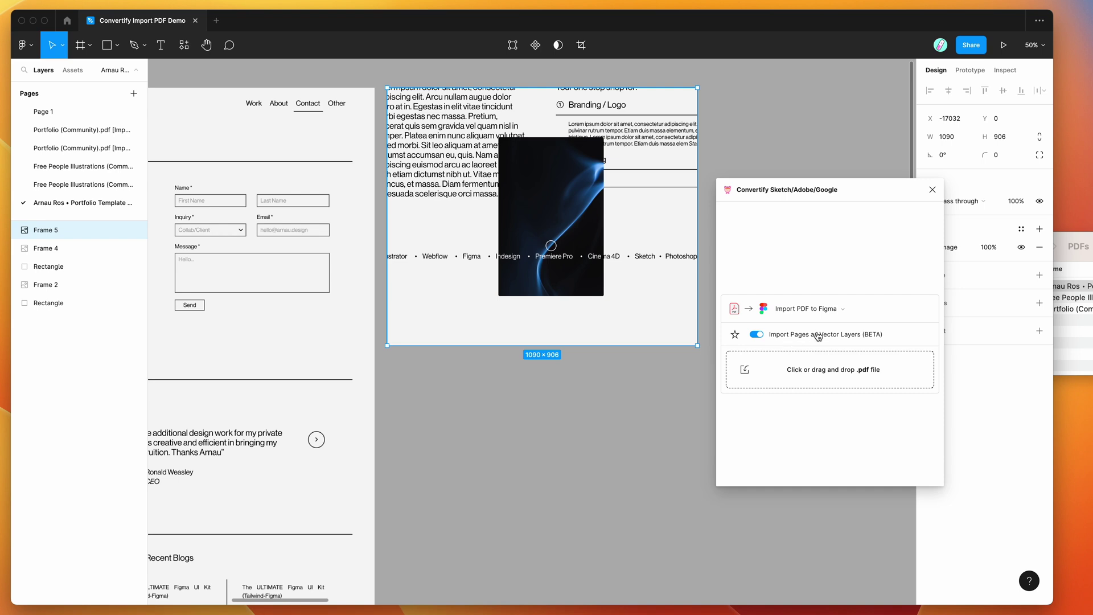
pyautogui.click(1081, 258)
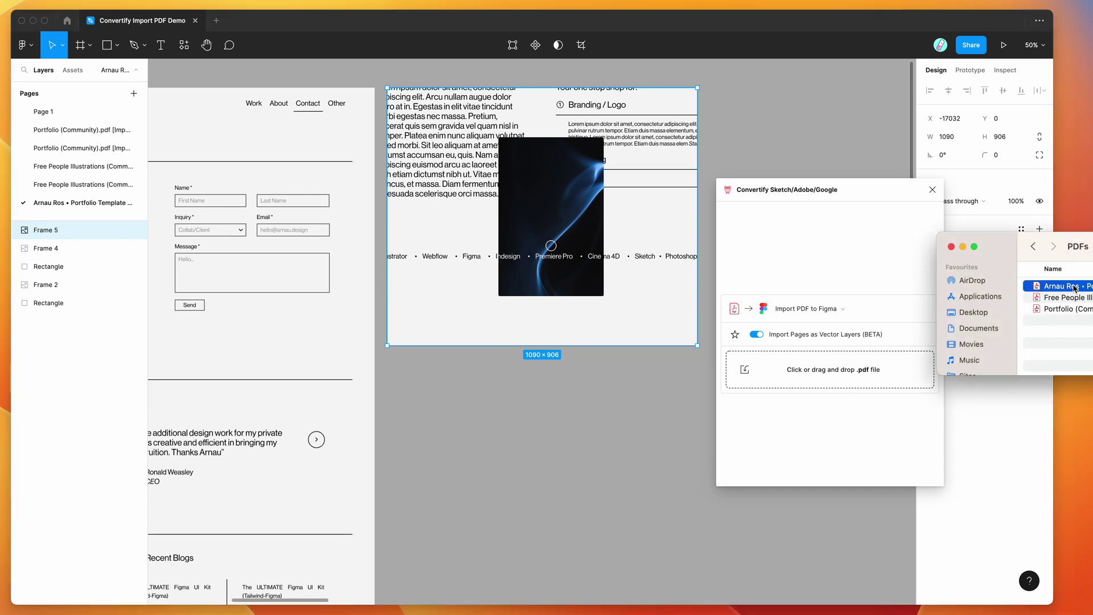
pyautogui.moveTo(1077, 288); pyautogui.dragTo(793, 373)
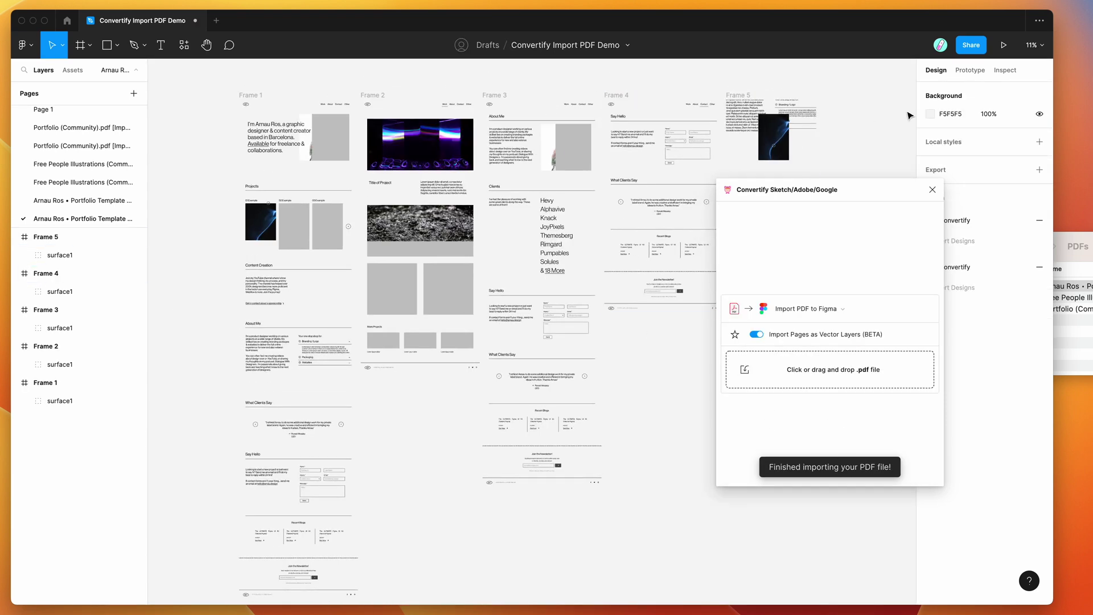
# - Set the vector import page's background to C2C2C2 and move the Convertify window clear of Frame 5
pyautogui.click(929, 113)
pyautogui.click(782, 148)
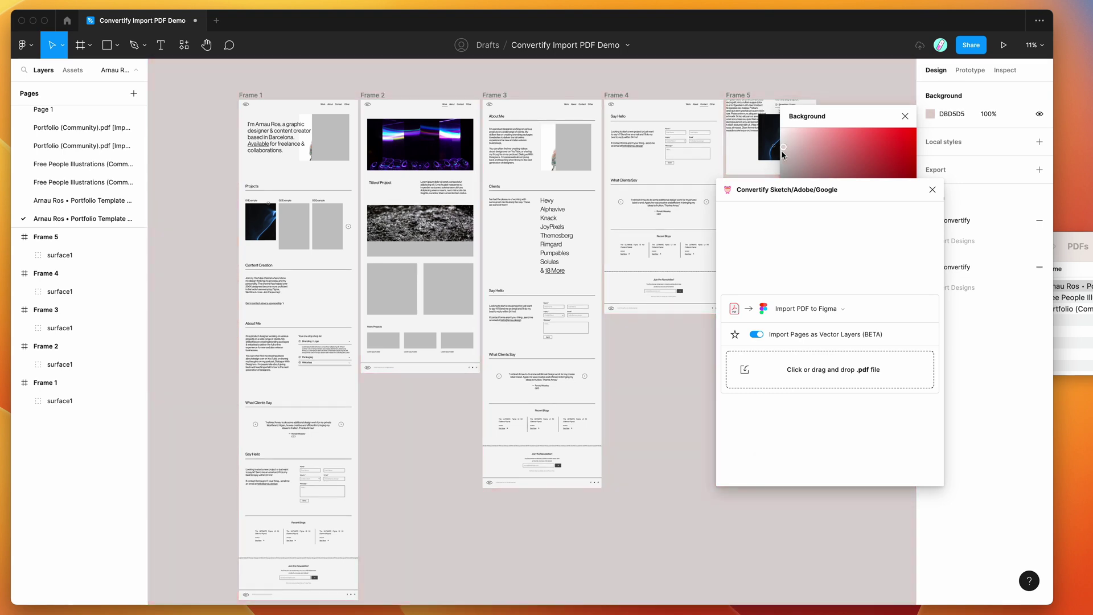
pyautogui.moveTo(768, 162); pyautogui.dragTo(798, 246)
pyautogui.click(262, 143)
pyautogui.click(227, 127)
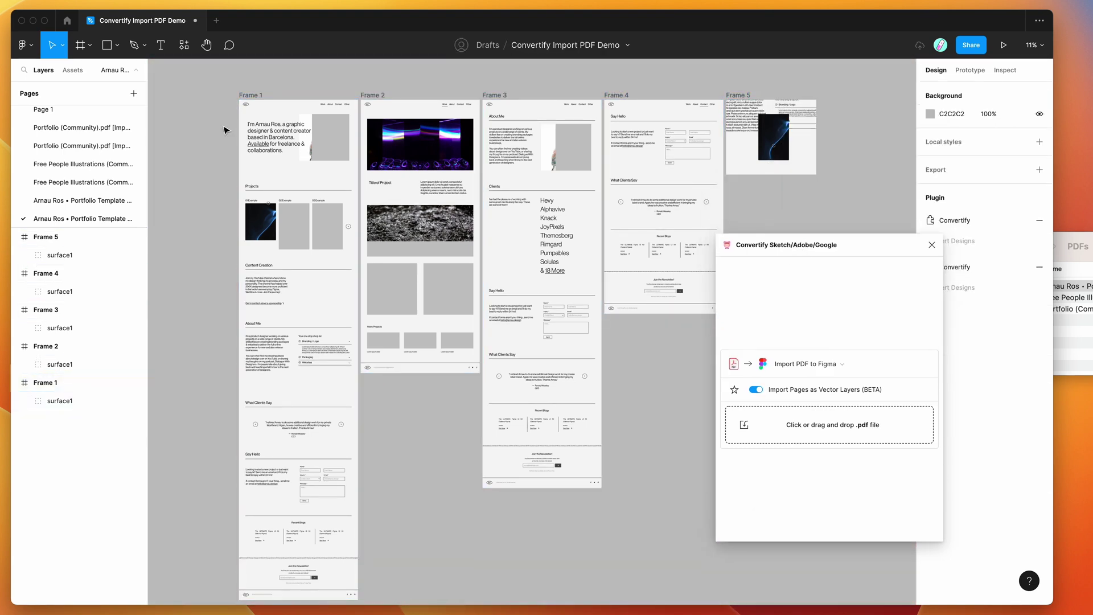
# - Examine Frame 3's contact form up close, and drill through surface1 and the Mask group to its Clip path group
pyautogui.press('+')
pyautogui.press('+')
pyautogui.scroll(1, 505, 311)
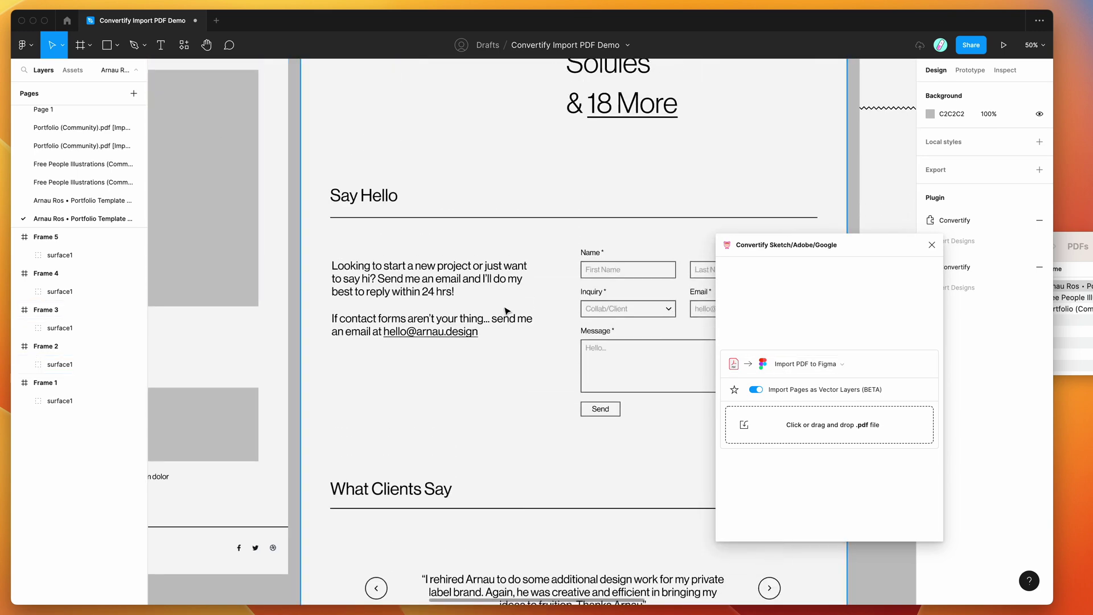
pyautogui.press('+')
pyautogui.scroll(5, 505, 310)
pyautogui.hscroll(6, 693, 227)
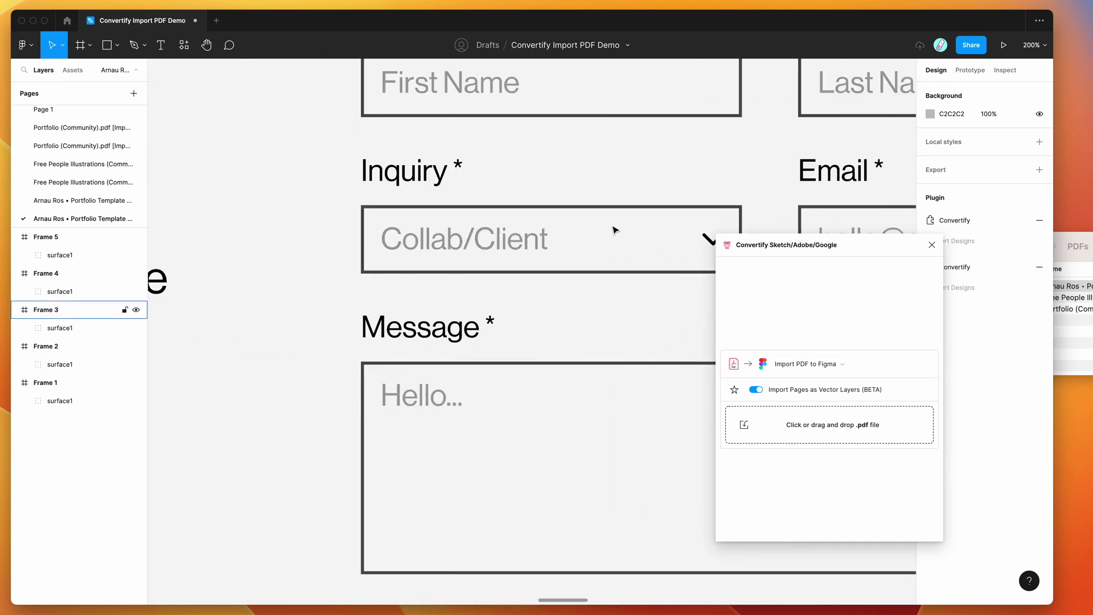
pyautogui.click(495, 238)
pyautogui.click(495, 237)
pyautogui.doubleClick(522, 211)
pyautogui.scroll(1, 522, 211)
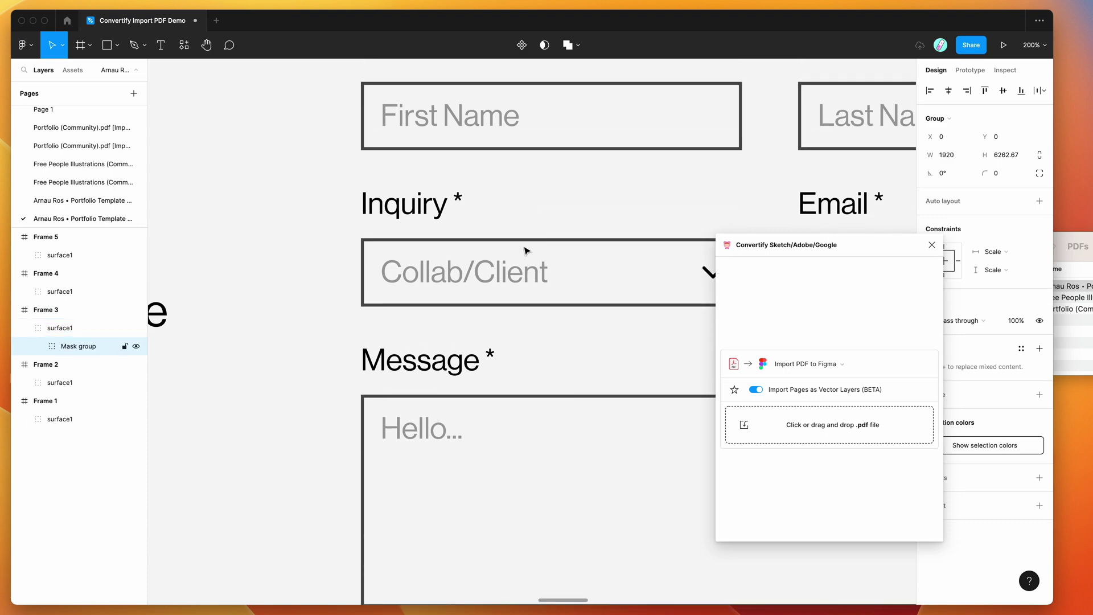
pyautogui.doubleClick(436, 223)
pyautogui.hscroll(-8, 422, 208)
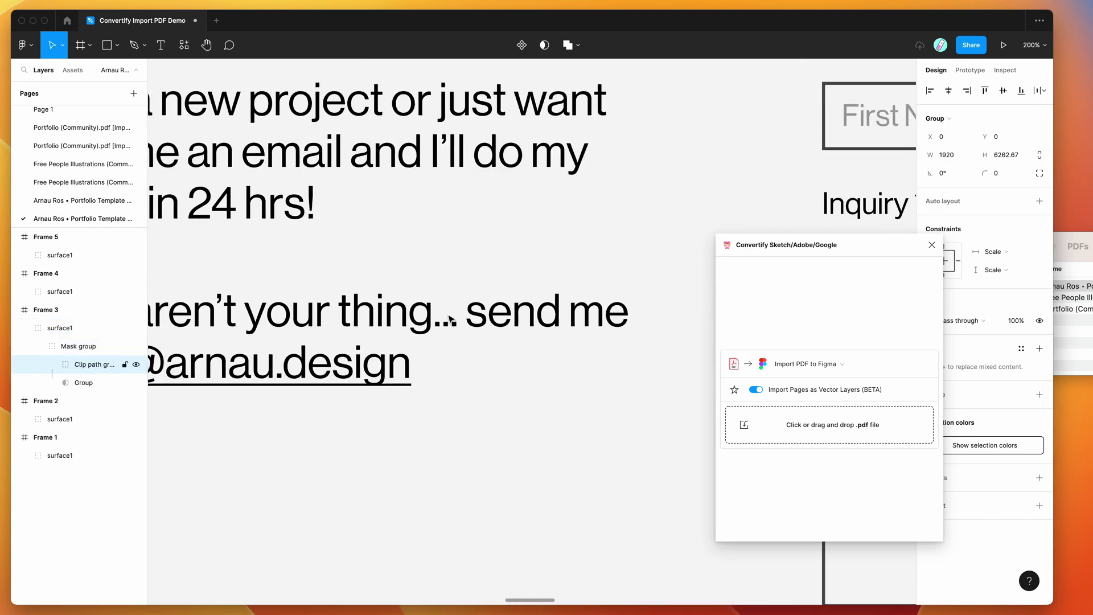
# - Try moving Frame 3's Clip path group on the canvas, and undo the move
pyautogui.hotkey('shift', '0')
pyautogui.moveTo(499, 336); pyautogui.dragTo(450, 297)
pyautogui.press('super+z')
pyautogui.hotkey('shift', '0')
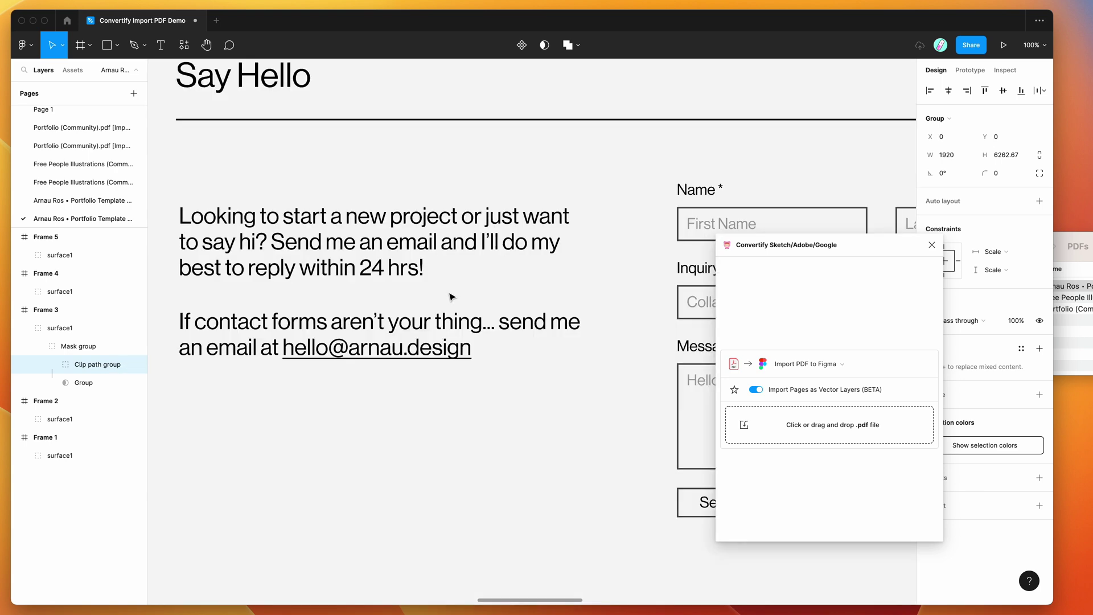
# - Open the "Say Hello" heading's vector in Frame 3 for point editing, examine its outlines up close, and exit editing
pyautogui.hscroll(-2, 444, 324)
pyautogui.scroll(5, 444, 336)
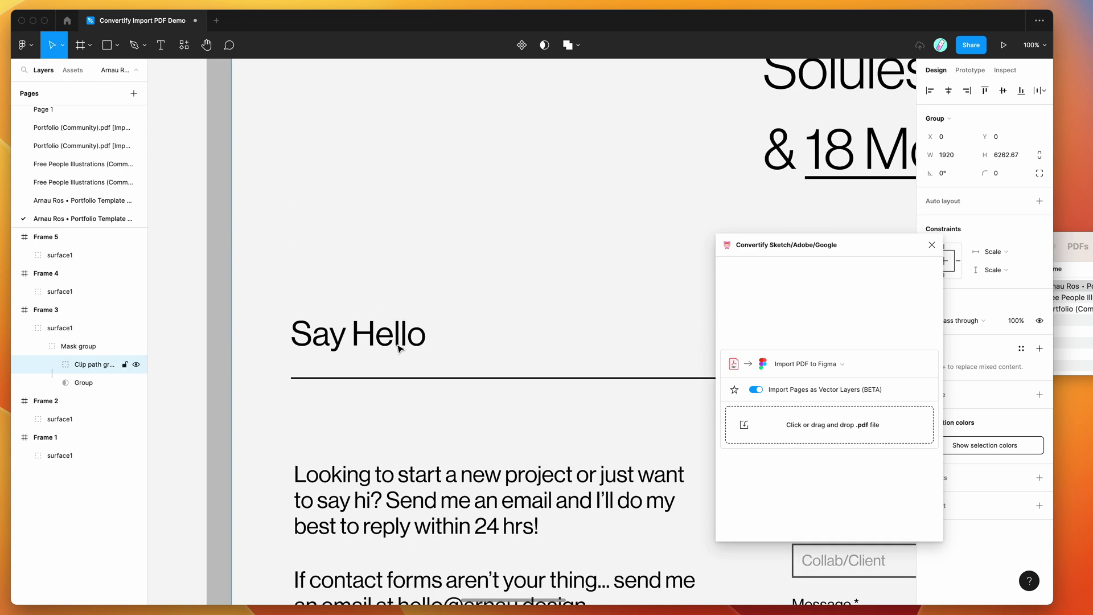
pyautogui.doubleClick(395, 347)
pyautogui.doubleClick(391, 346)
pyautogui.doubleClick(387, 344)
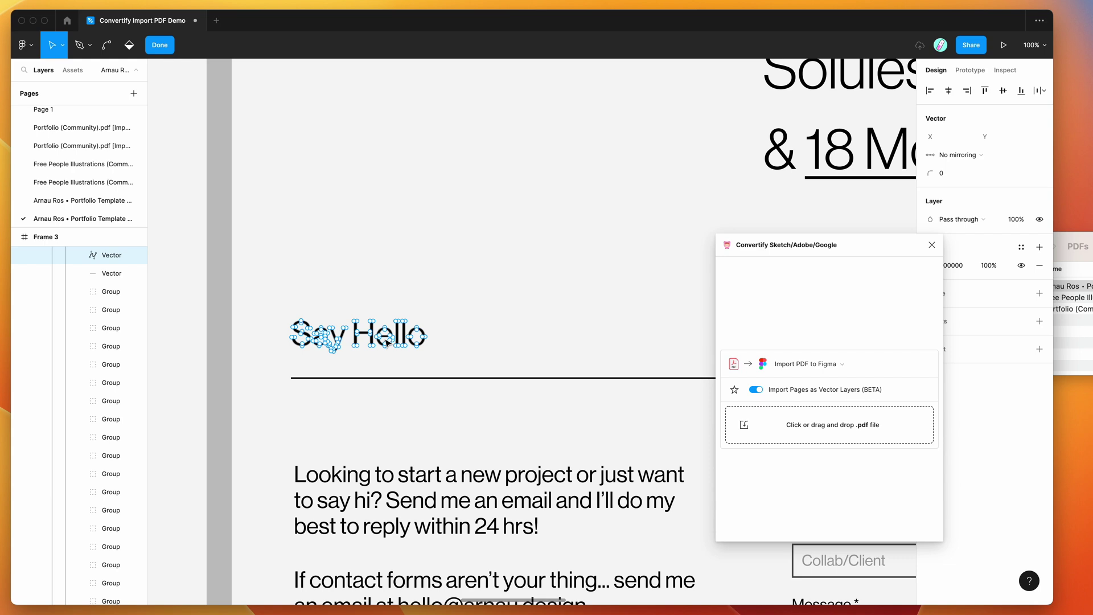
pyautogui.press('super+equal')
pyautogui.press('super+equal')
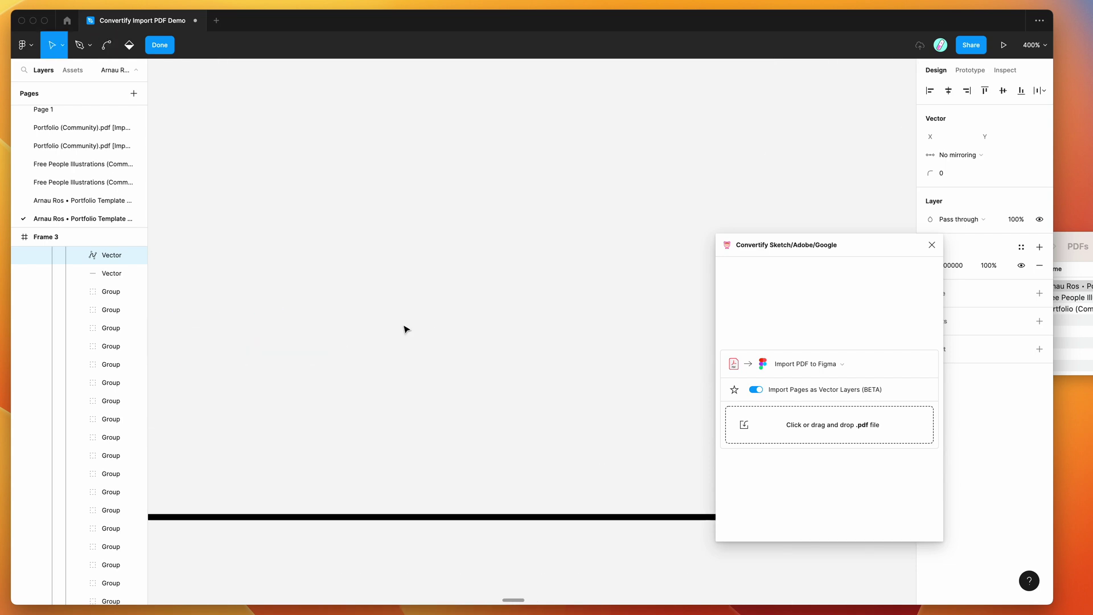
pyautogui.hscroll(-13, 406, 330)
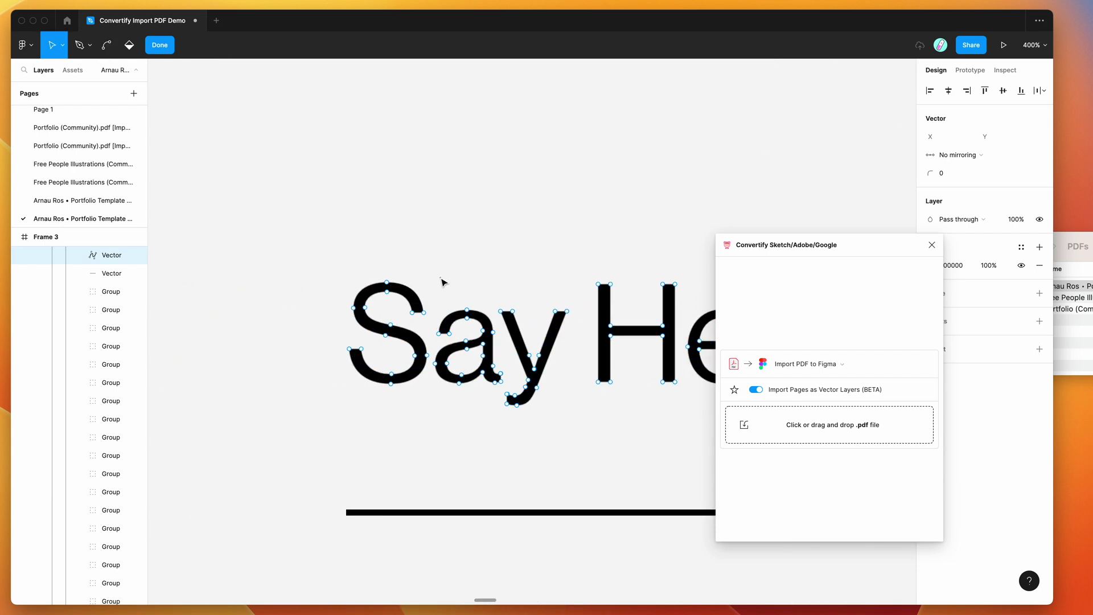
pyautogui.press('Escape')
pyautogui.hotkey('shift', '0')
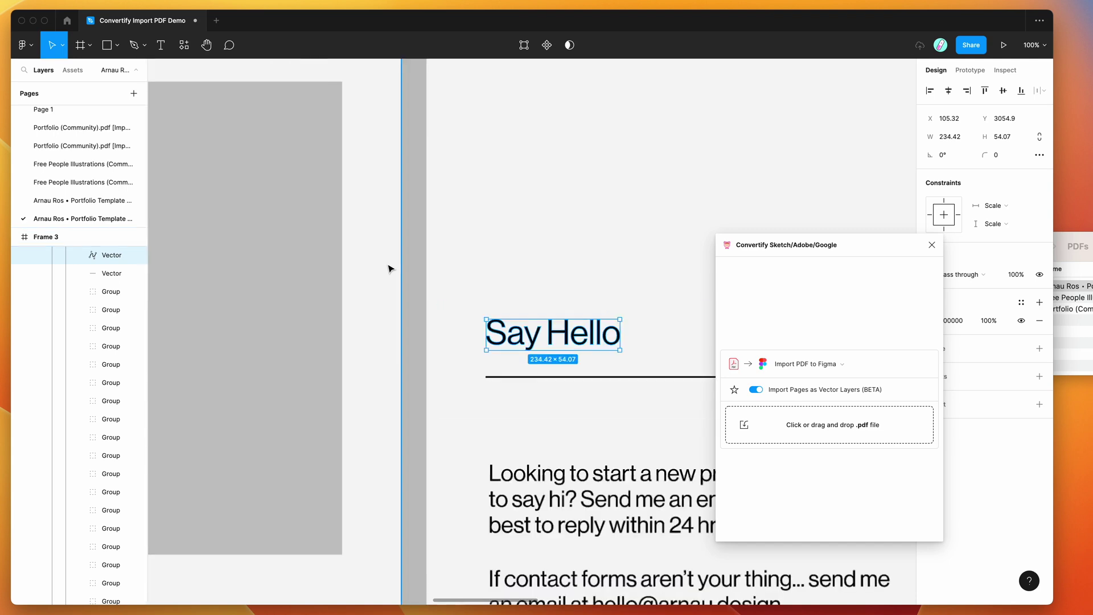
# - Examine Frame 3 from the "Say Hello" heading up through the Clients list to the About Me image, selecting its surface1 group
pyautogui.hscroll(15, 389, 268)
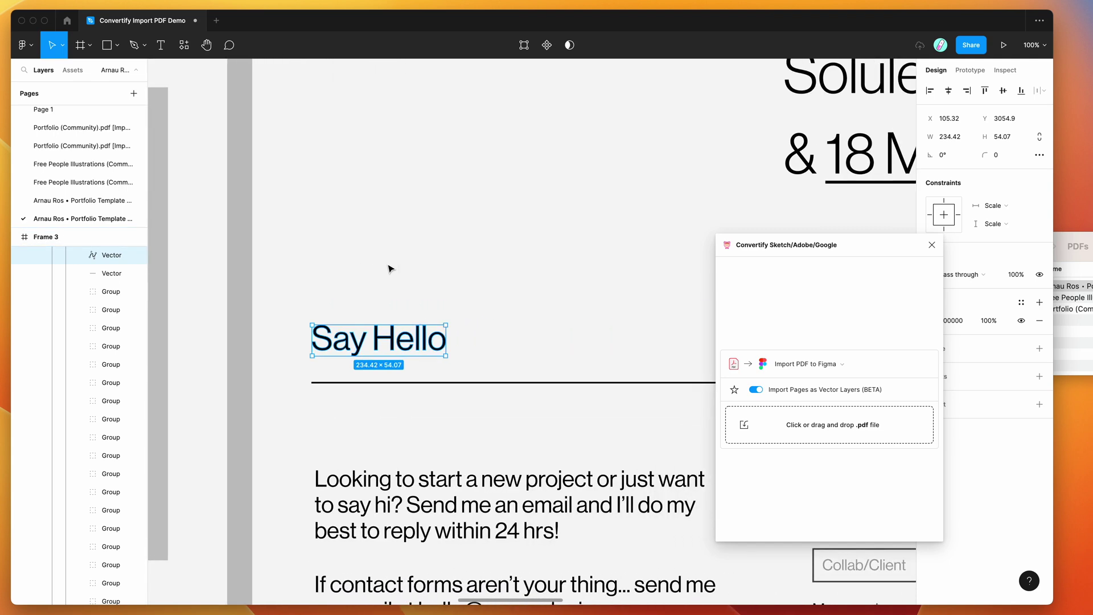
pyautogui.scroll(3, 389, 268)
pyautogui.hscroll(4, 389, 268)
pyautogui.scroll(1, 391, 268)
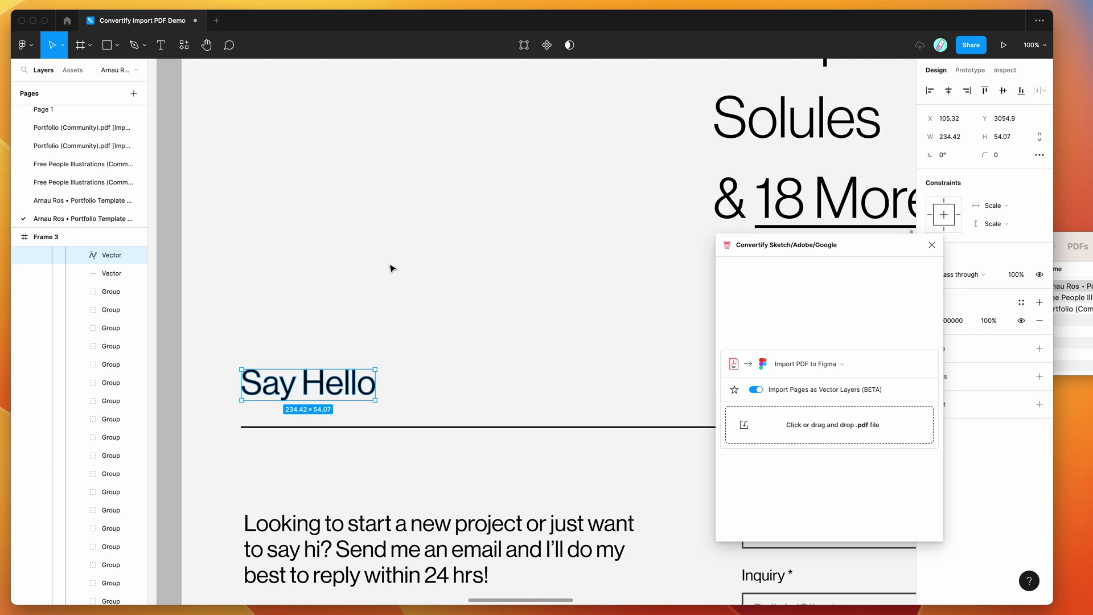
pyautogui.click(328, 338)
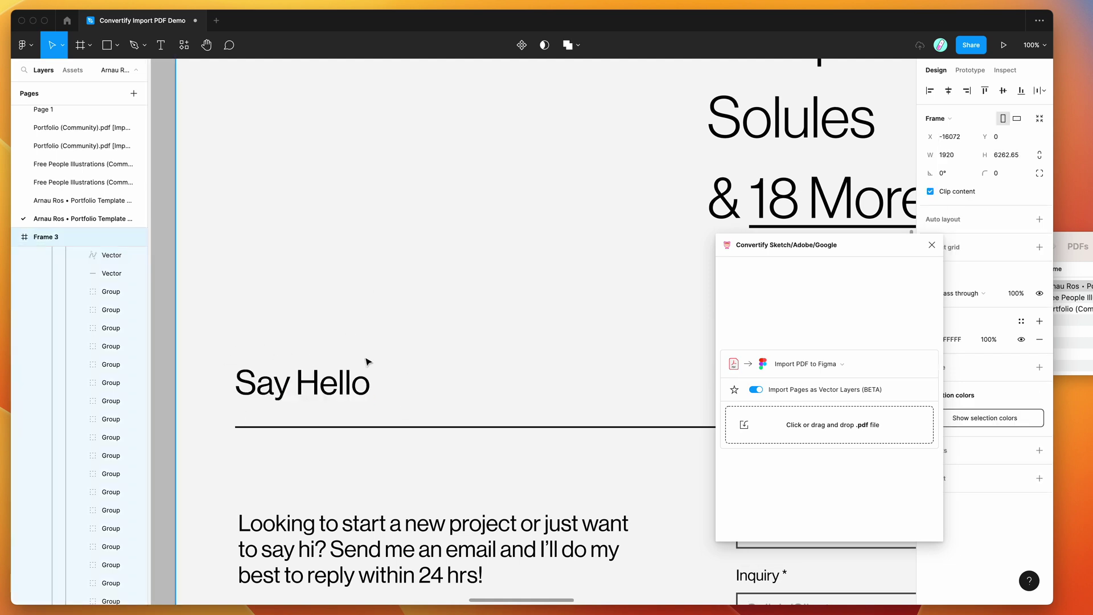
pyautogui.click(319, 386)
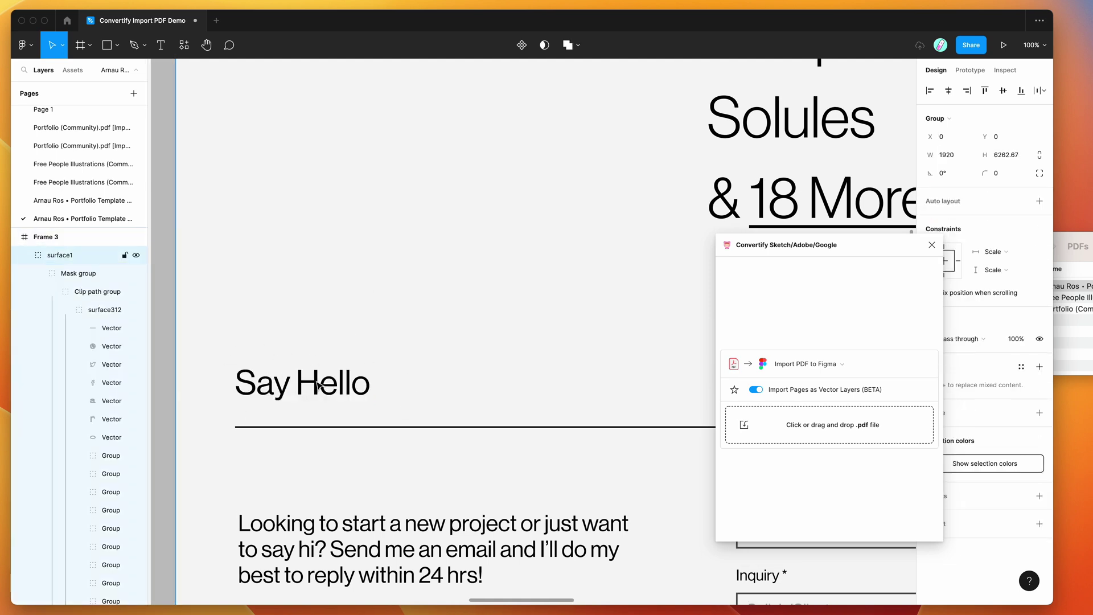
pyautogui.scroll(1, 319, 386)
pyautogui.hscroll(1, 318, 386)
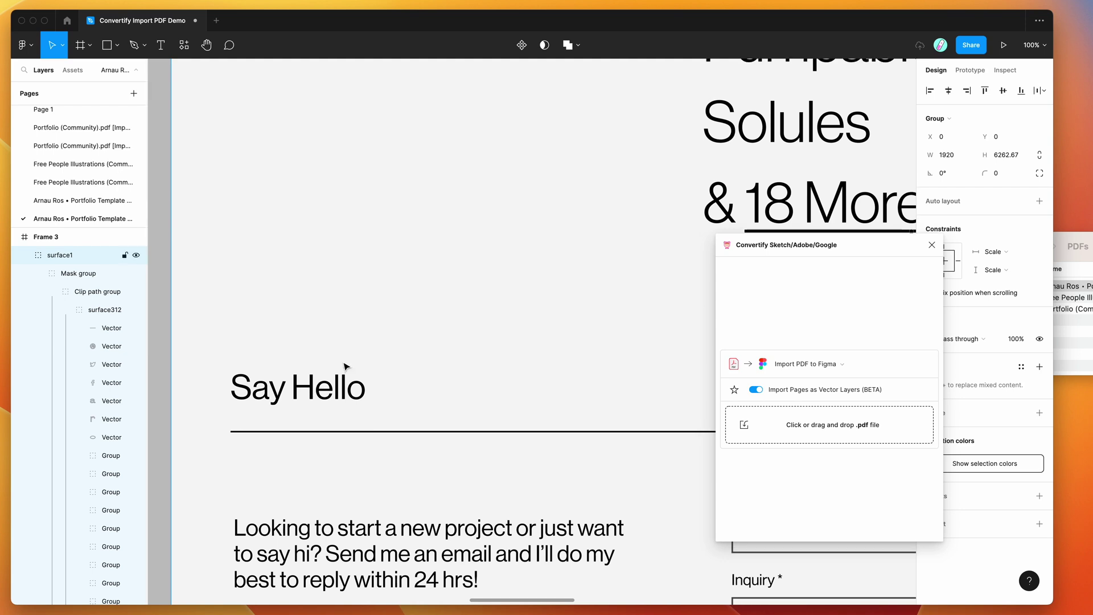
pyautogui.scroll(5, 346, 366)
pyautogui.hscroll(1, 346, 366)
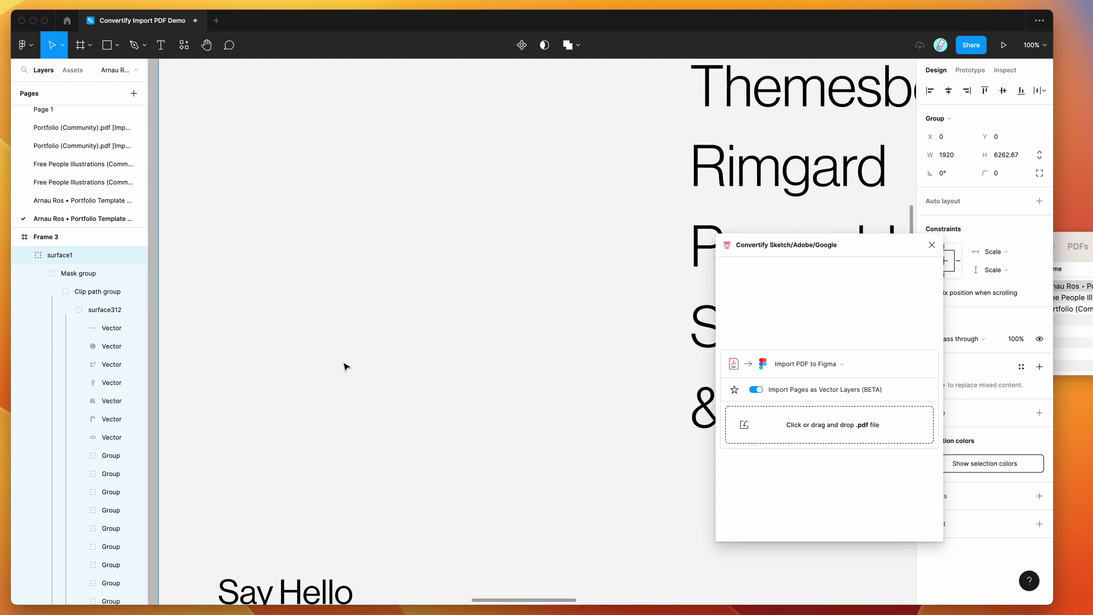
pyautogui.scroll(2, 345, 366)
pyautogui.scroll(-5, 346, 366)
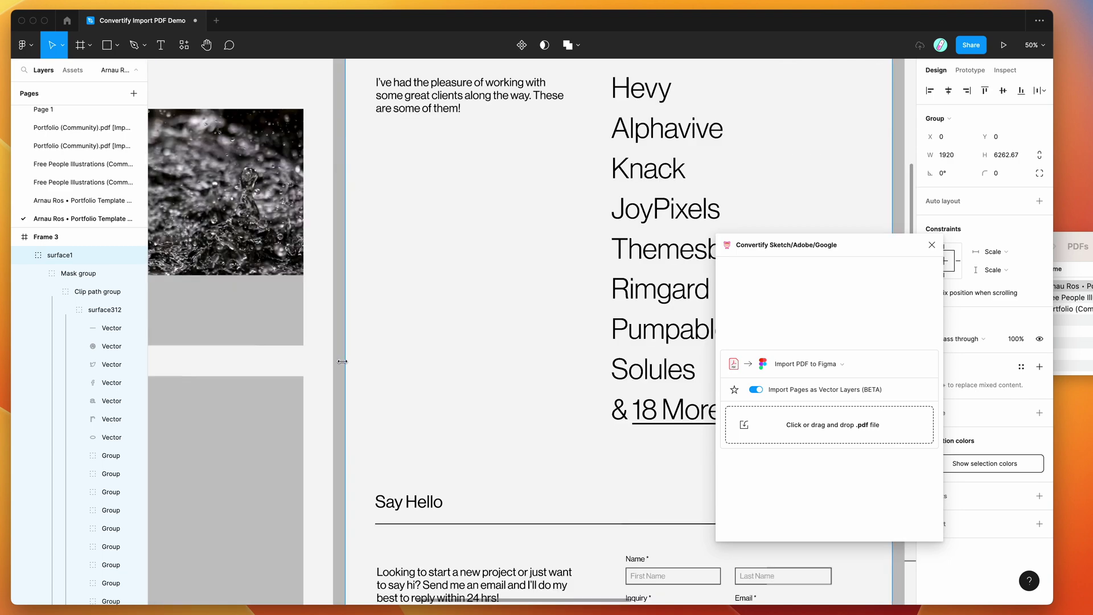
pyautogui.scroll(2, 541, 220)
pyautogui.hscroll(3, 542, 220)
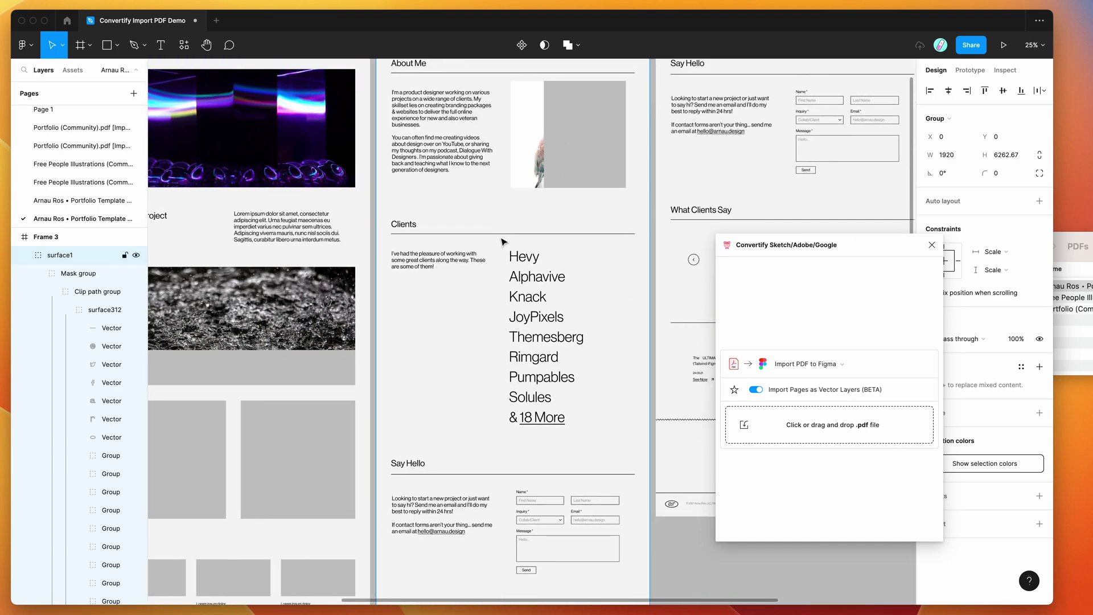
pyautogui.hscroll(2, 476, 273)
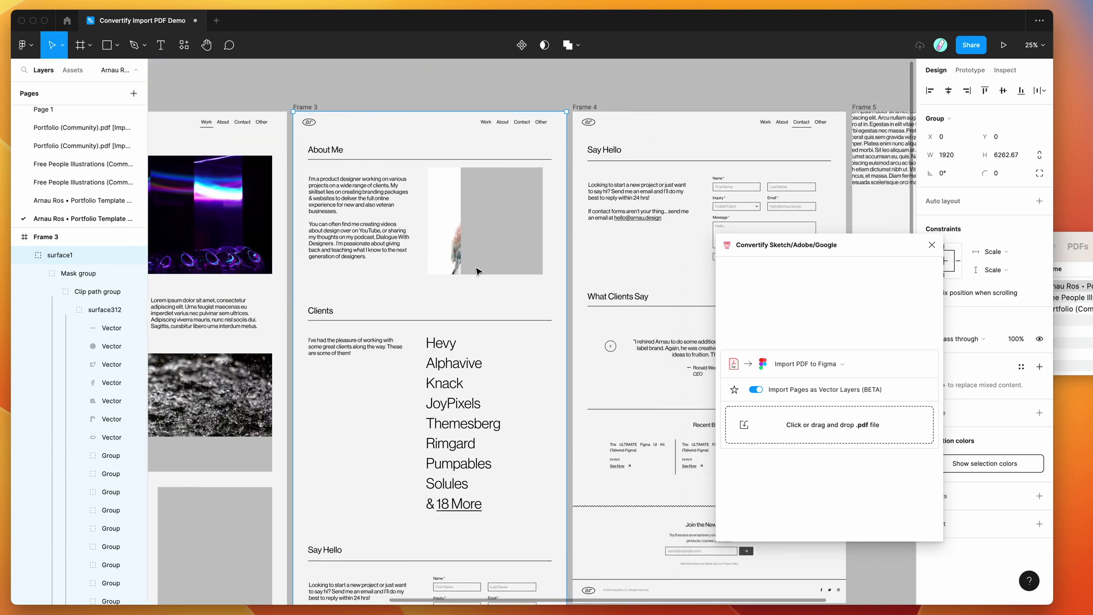
pyautogui.scroll(3, 476, 272)
pyautogui.scroll(5, 477, 271)
pyautogui.hscroll(-2, 477, 271)
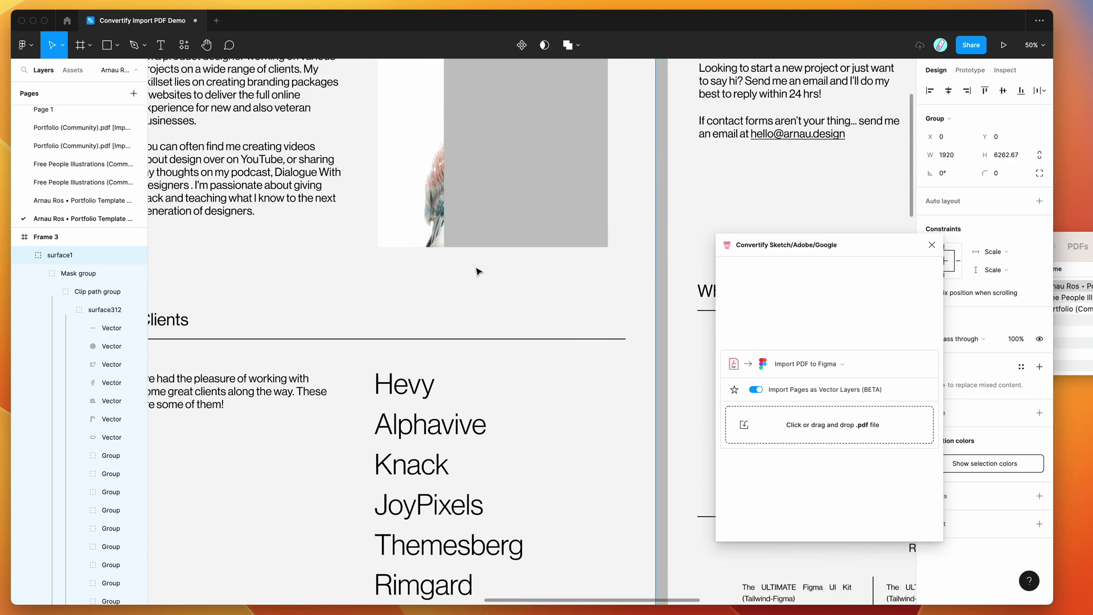
pyautogui.scroll(-1, 473, 228)
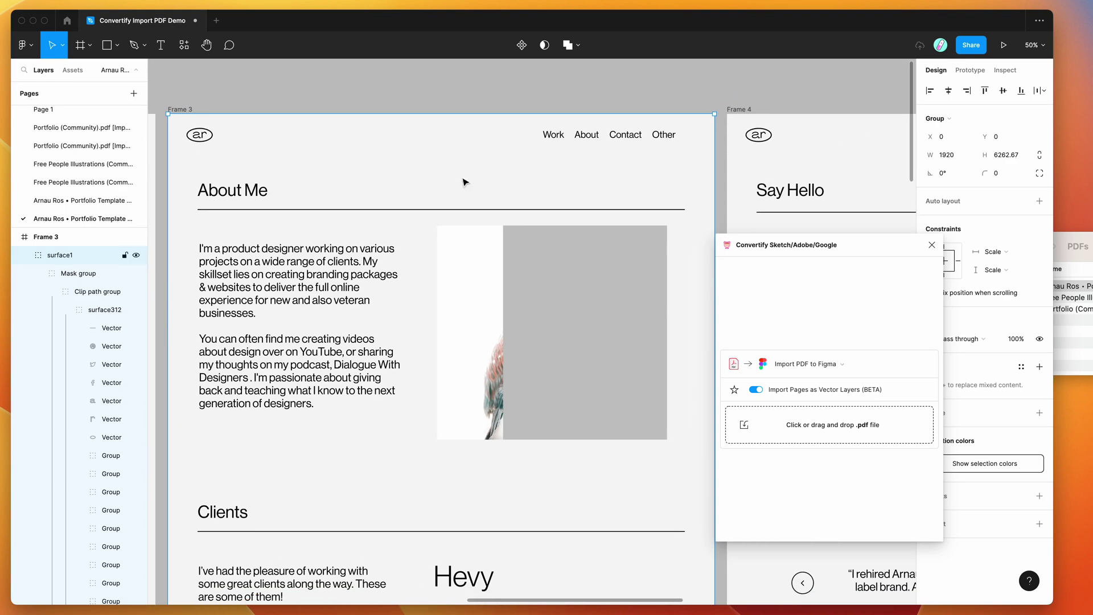
# - Drill down through Frame 3's nested groups to the group holding the partly hidden About Me bird image
pyautogui.click(471, 93)
pyautogui.scroll(-2, 501, 182)
pyautogui.click(513, 264)
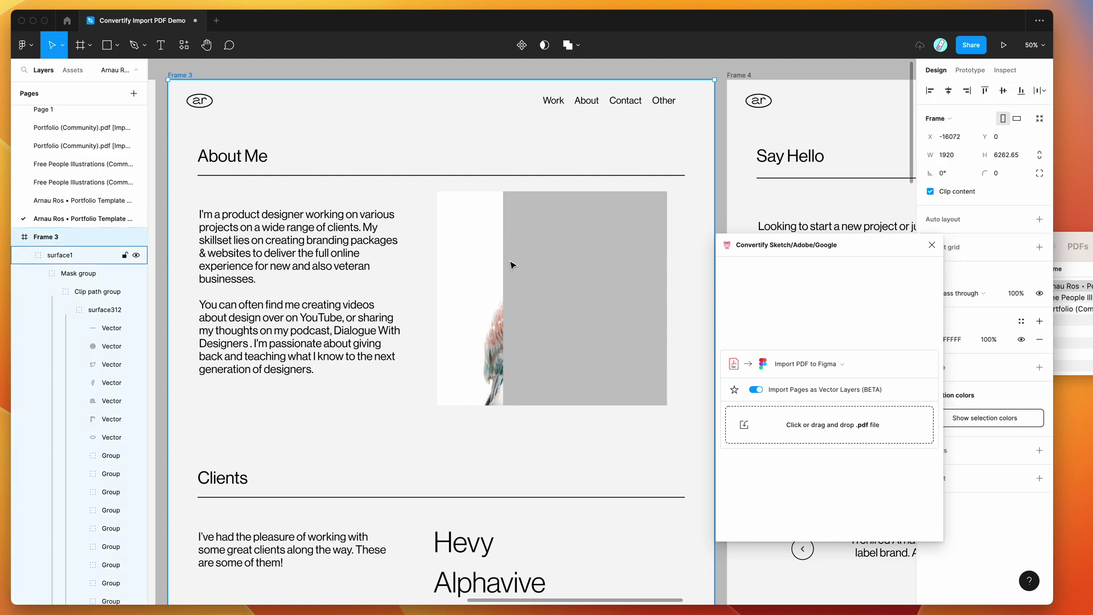
pyautogui.hscroll(10, 514, 265)
pyautogui.hscroll(-4, 513, 264)
pyautogui.hscroll(-2, 270, 283)
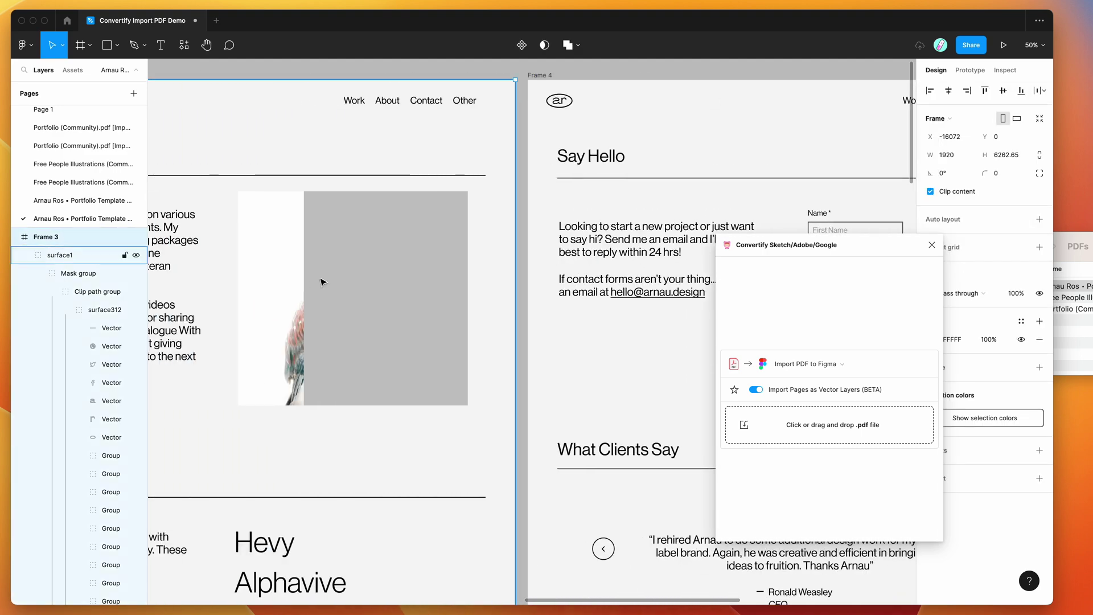
pyautogui.doubleClick(359, 277)
pyautogui.doubleClick(371, 276)
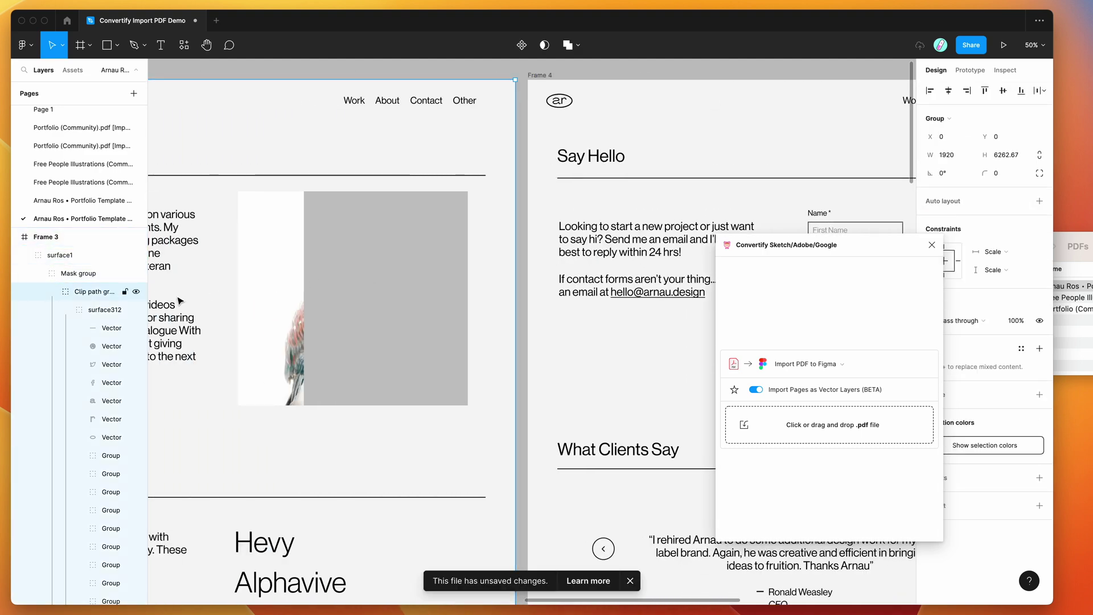
pyautogui.click(66, 312)
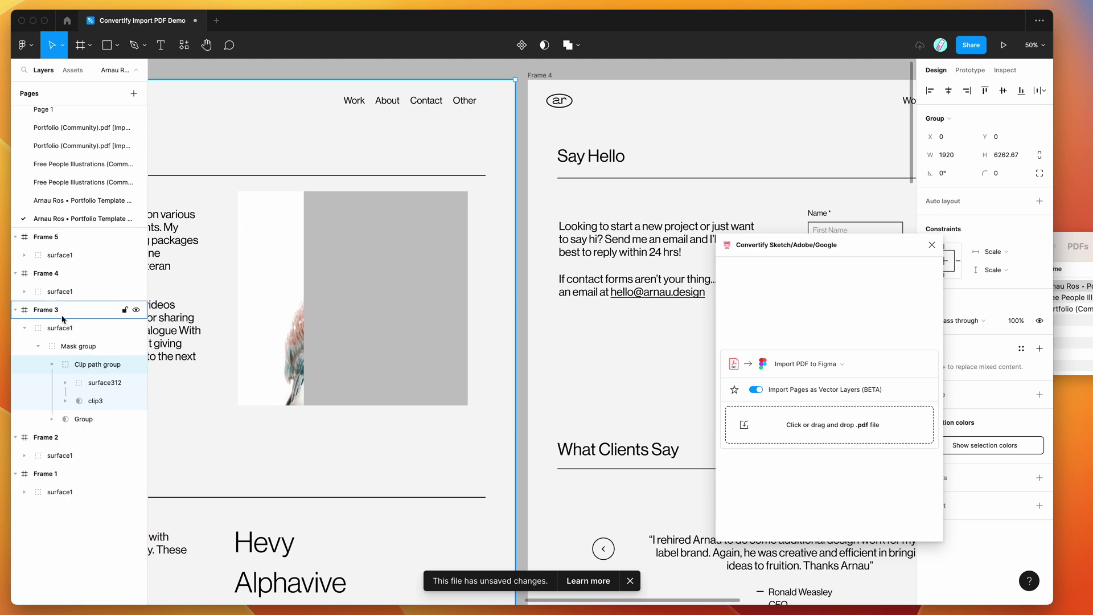
pyautogui.click(285, 305)
pyautogui.doubleClick(278, 305)
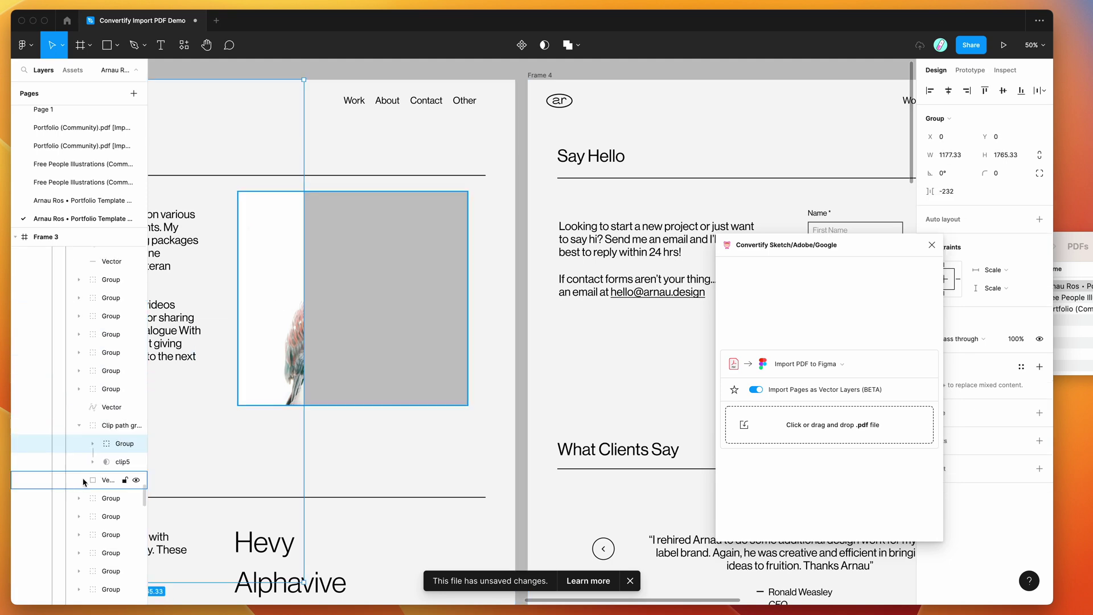
# - Expand the bird image's group and mask group, and move the image rectangle out to just above its Clip path group
pyautogui.scroll(-1, 88, 483)
pyautogui.click(93, 418)
pyautogui.scroll(-1, 94, 422)
pyautogui.click(106, 418)
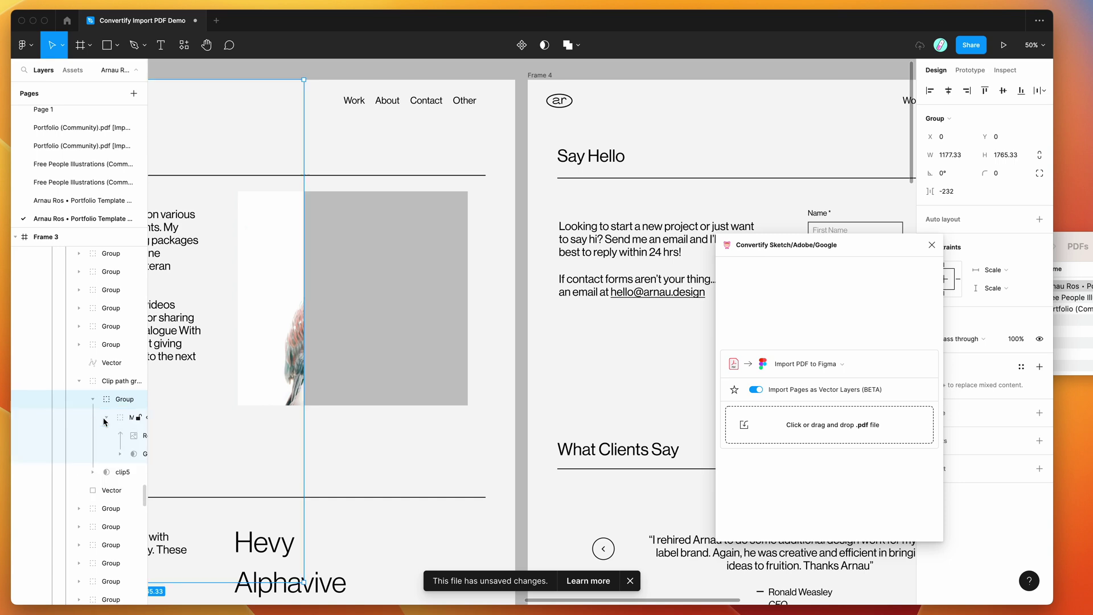
pyautogui.click(137, 439)
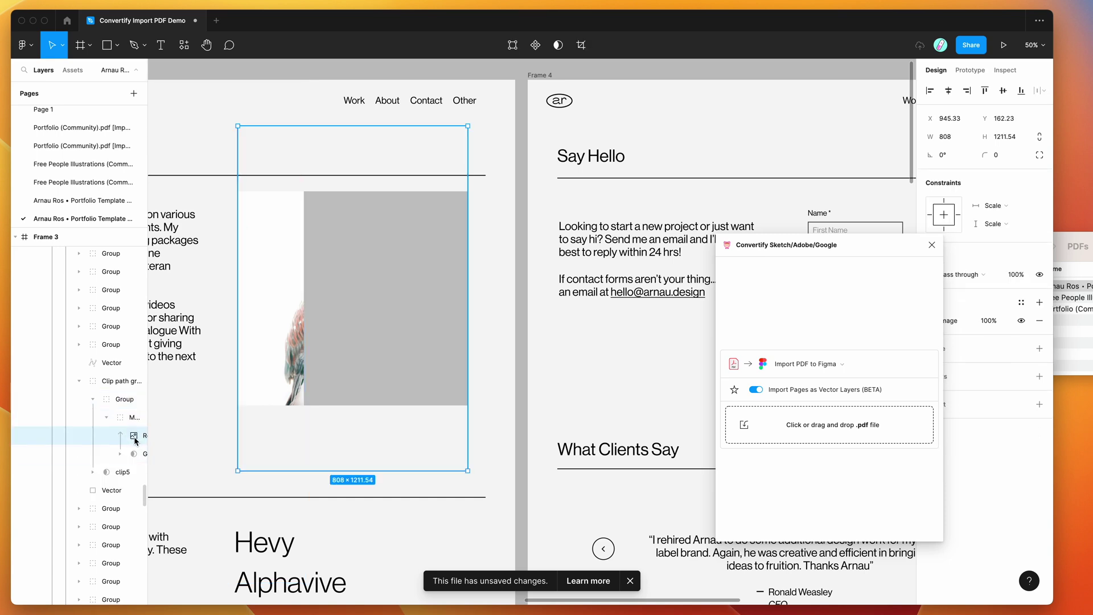
pyautogui.moveTo(100, 376); pyautogui.dragTo(102, 378)
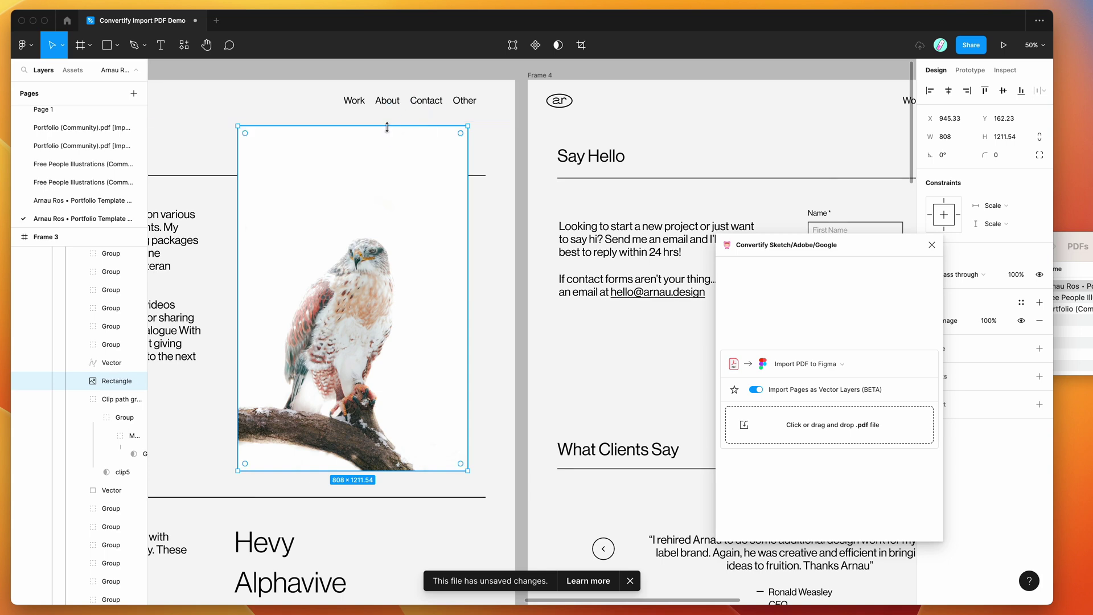
# - Try to shorten the bird image from its upper edge, and undo the resize
pyautogui.moveTo(387, 127); pyautogui.dragTo(383, 206)
pyautogui.press('super+z')
# - Move the Convertify window aside, set the bird image's fill mode to Fill, and shorten it from its upper edge to 985.77 high
pyautogui.moveTo(844, 252); pyautogui.dragTo(695, 237)
pyautogui.click(930, 321)
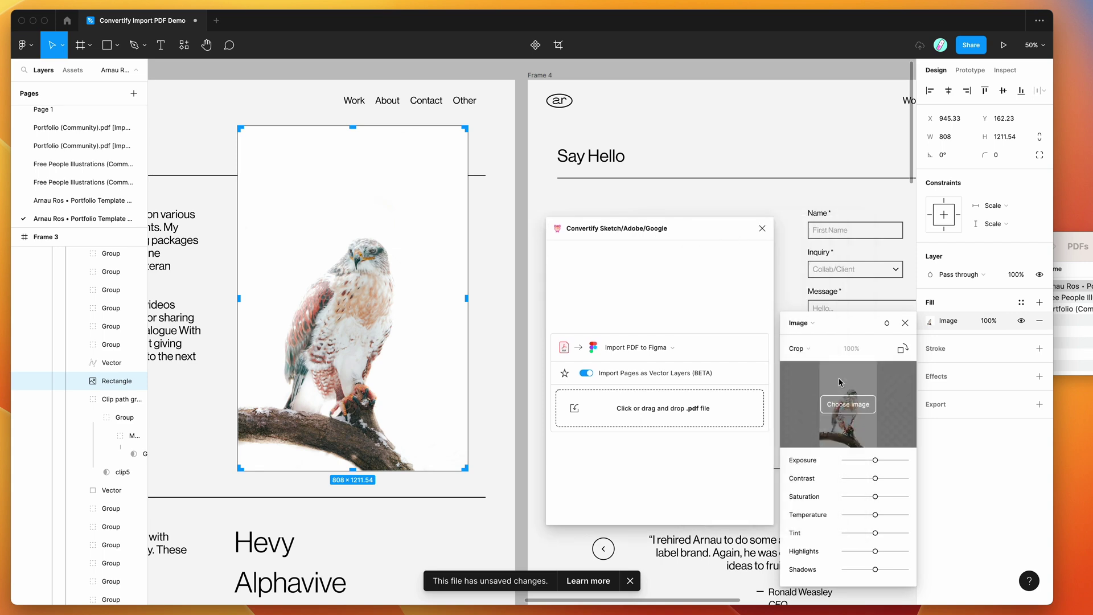
pyautogui.click(810, 350)
pyautogui.click(814, 323)
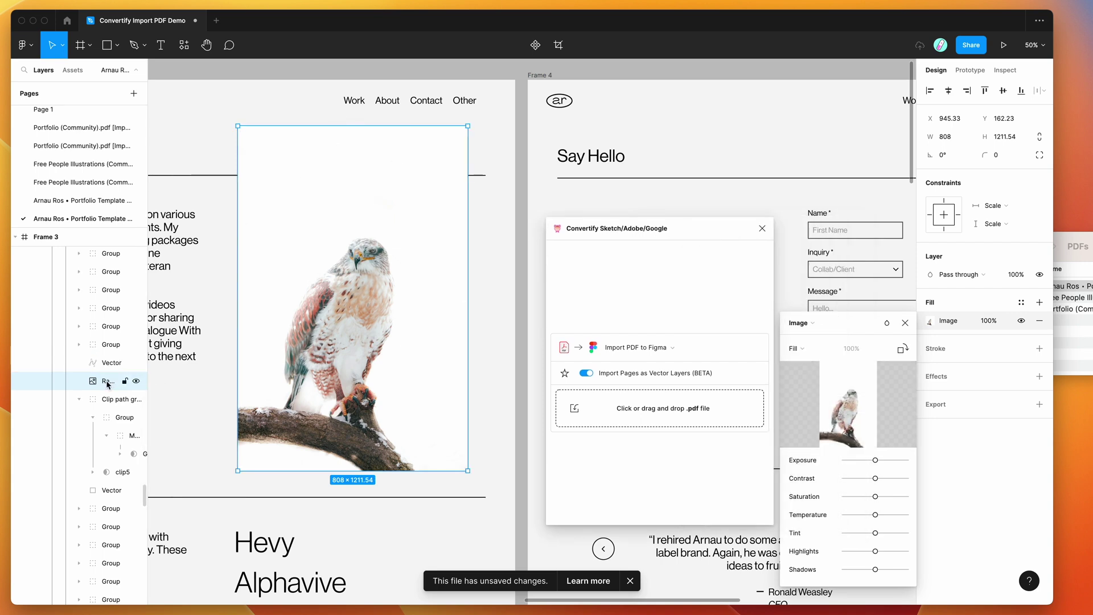
pyautogui.moveTo(349, 126); pyautogui.dragTo(346, 190)
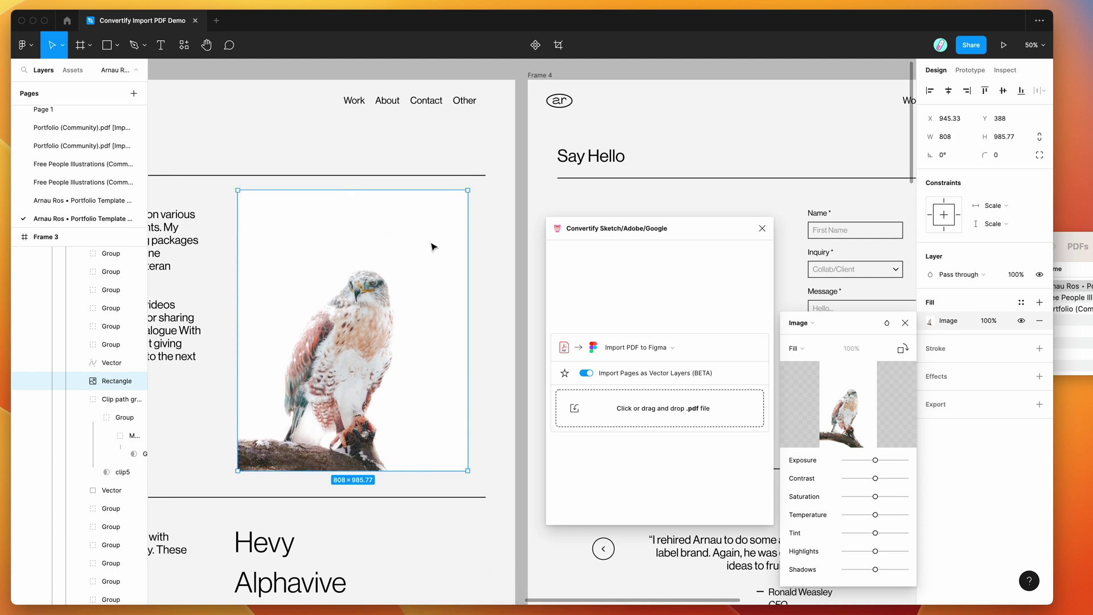
# - Examine Frame 2 and Frame 1 from their headers down to the footers, selecting Frame 2's surface1 group
pyautogui.hscroll(-5, 432, 246)
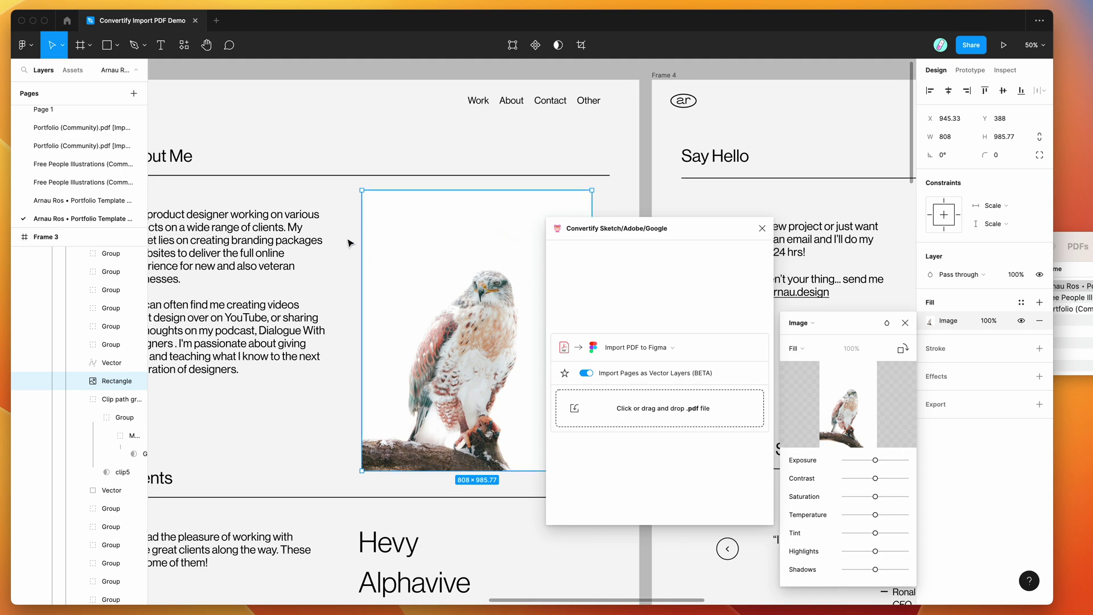
pyautogui.hscroll(-20, 349, 243)
pyautogui.click(381, 244)
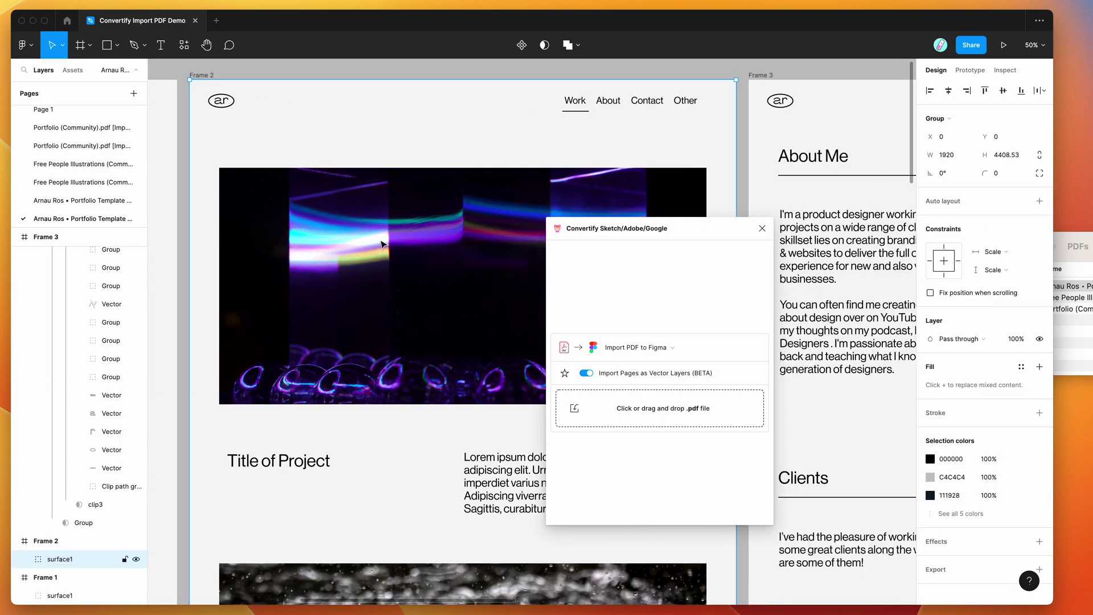
pyautogui.scroll(-3, 381, 244)
pyautogui.hscroll(-6, 382, 245)
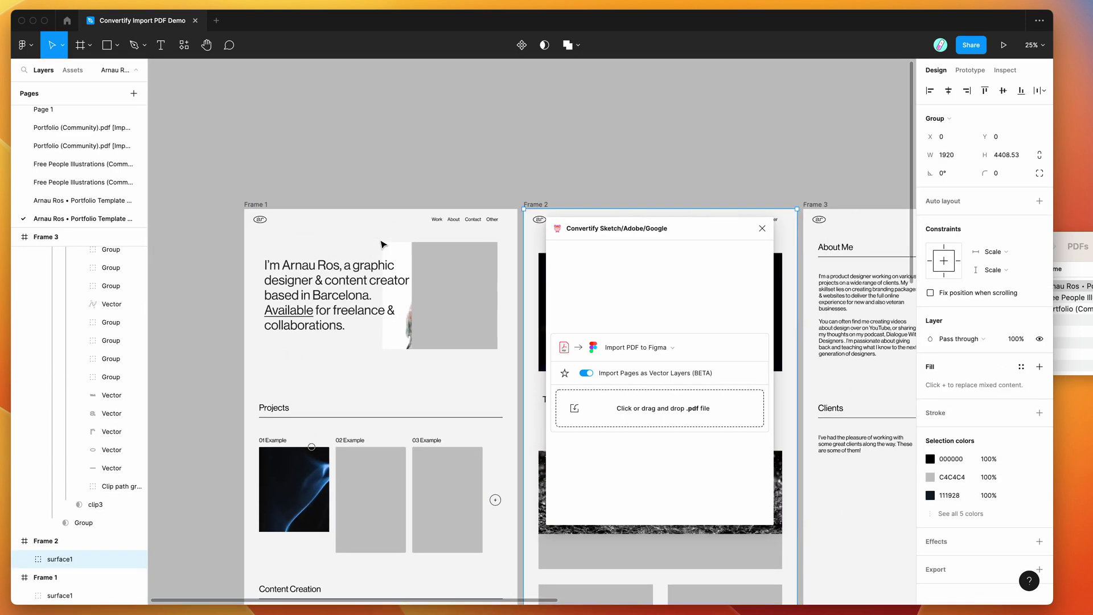
pyautogui.scroll(-9, 382, 245)
pyautogui.scroll(-10, 382, 244)
pyautogui.hscroll(2, 381, 244)
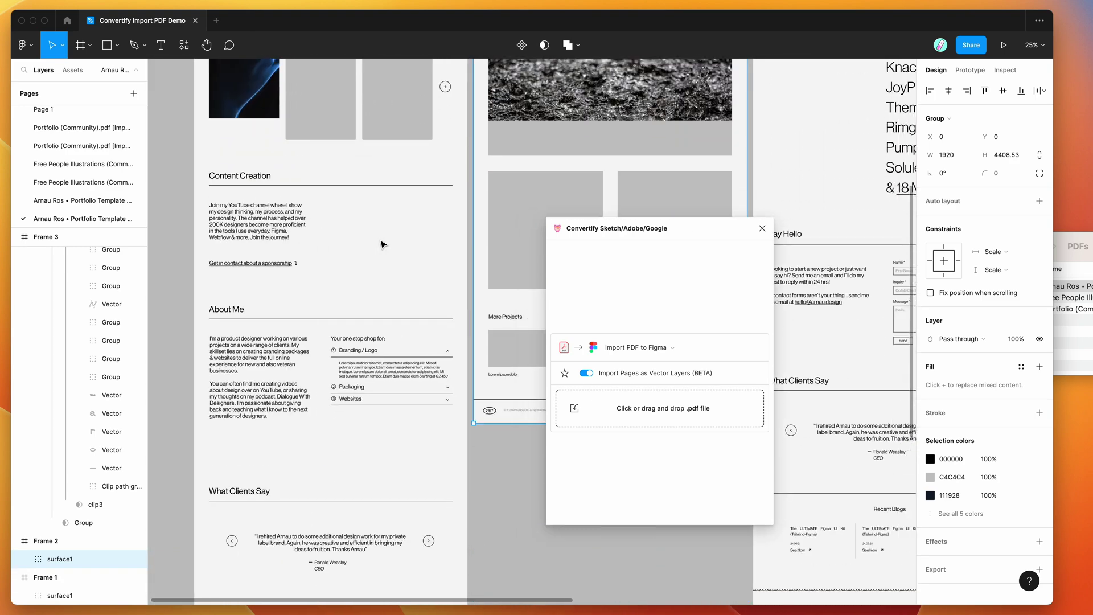
pyautogui.scroll(-5, 382, 244)
pyautogui.hscroll(-1, 381, 245)
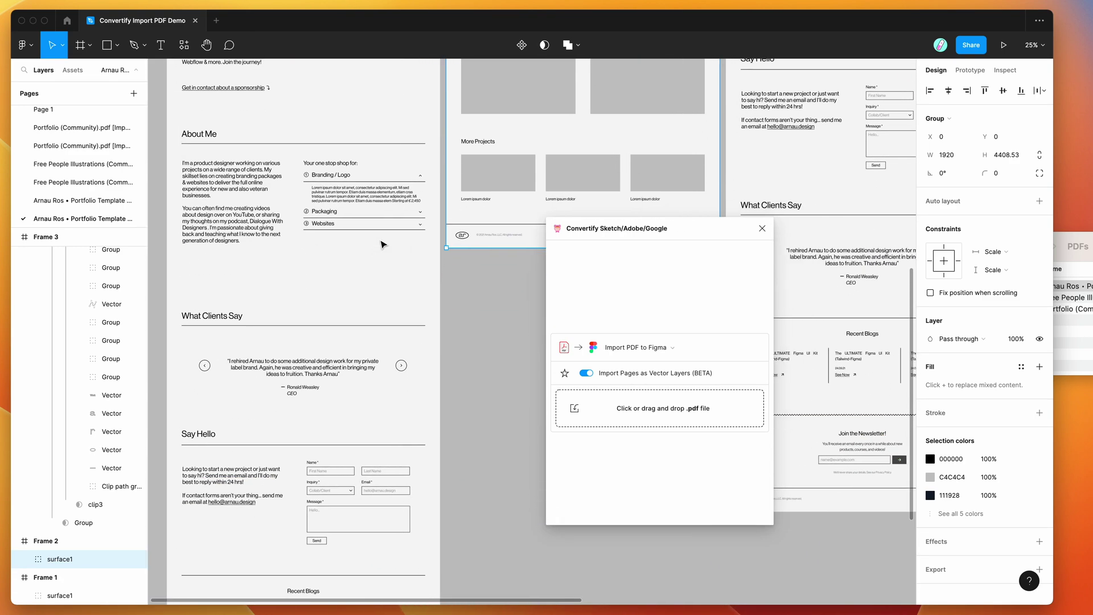
pyautogui.scroll(-2, 381, 244)
pyautogui.hscroll(-1, 381, 245)
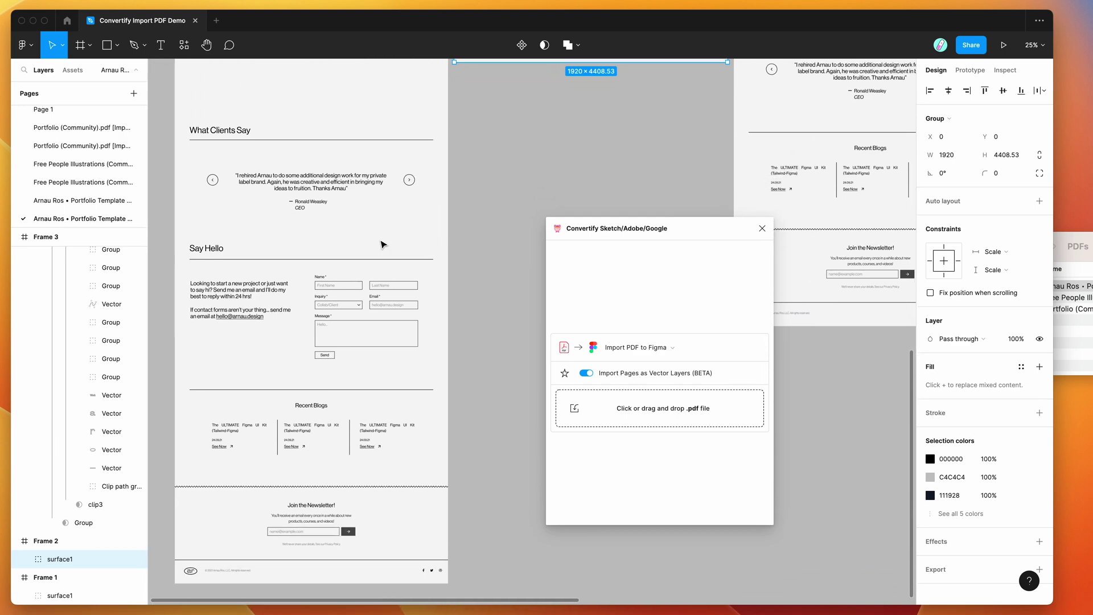
# - Examine Frame 1's "What Clients Say" testimonial text up close, and drill down to the frame's Mask group
pyautogui.click(467, 237)
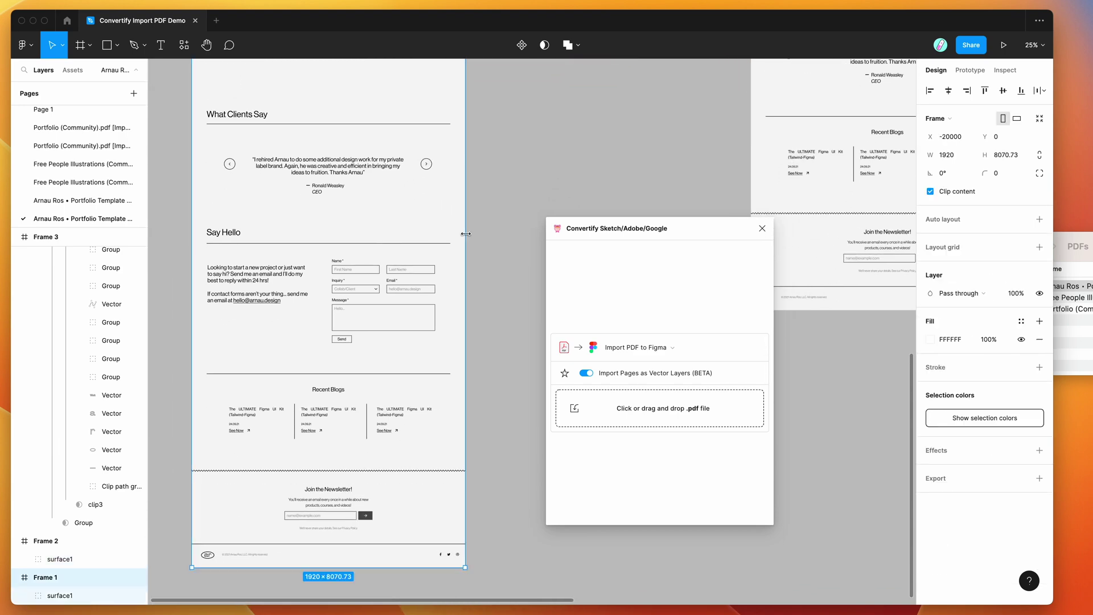
pyautogui.press('super+plus')
pyautogui.press('super+plus')
pyautogui.hscroll(-6, 468, 236)
pyautogui.scroll(15, 468, 238)
pyautogui.hscroll(-3, 468, 238)
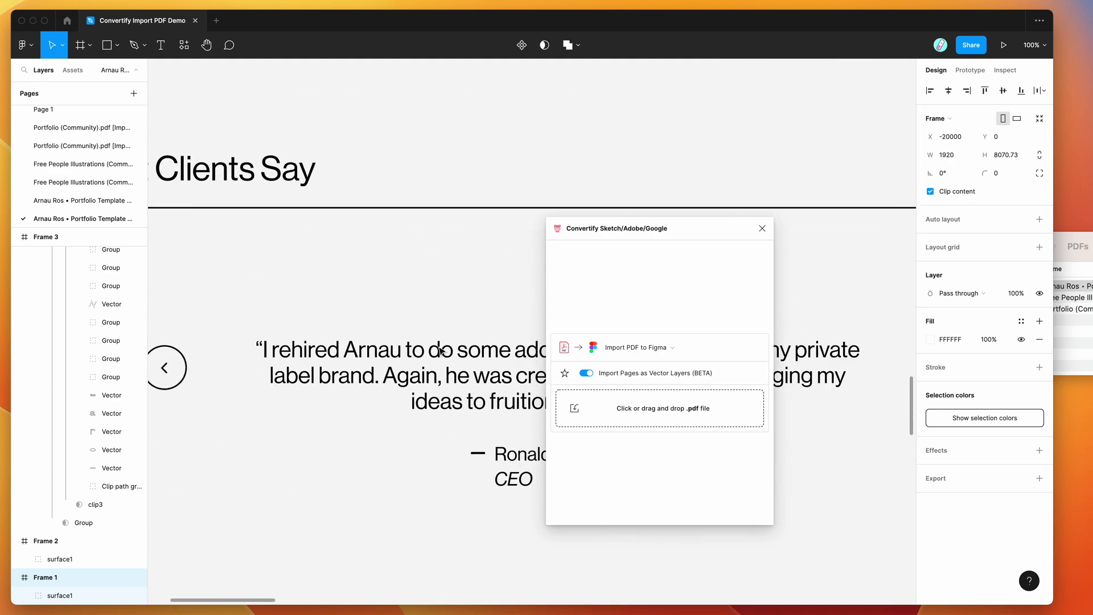
pyautogui.click(435, 350)
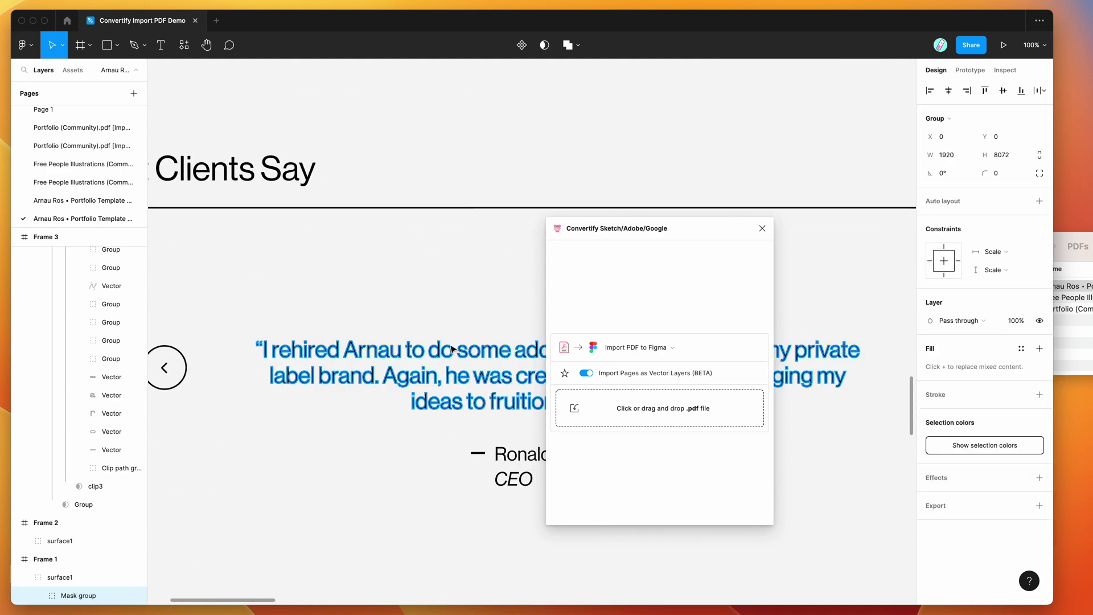
# - Examine Frame 1's Content Creation and intro sections and Frame 2's project images, drilling down to Frame 2's Clip path group
pyautogui.press('-')
pyautogui.scroll(15, 458, 344)
pyautogui.hscroll(3, 458, 344)
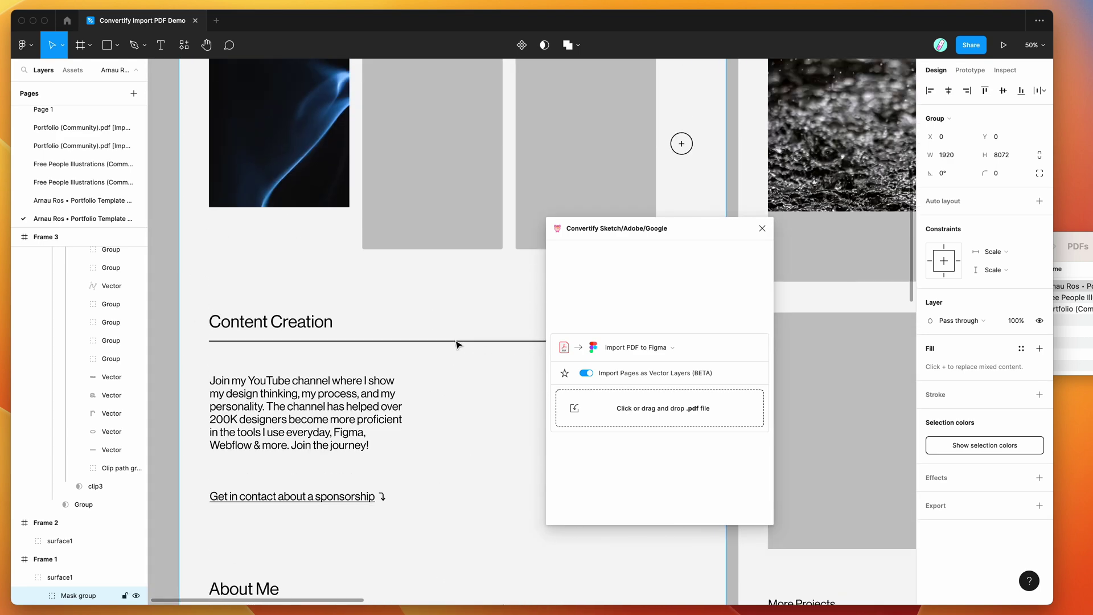
pyautogui.scroll(15, 458, 345)
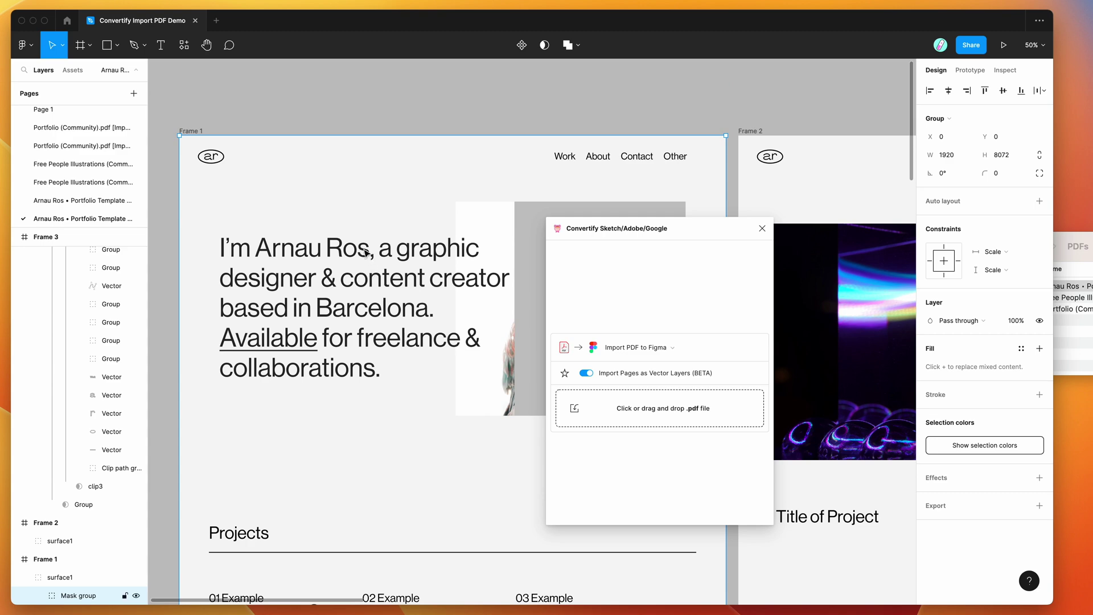
pyautogui.hscroll(11, 365, 252)
pyautogui.scroll(-3, 365, 252)
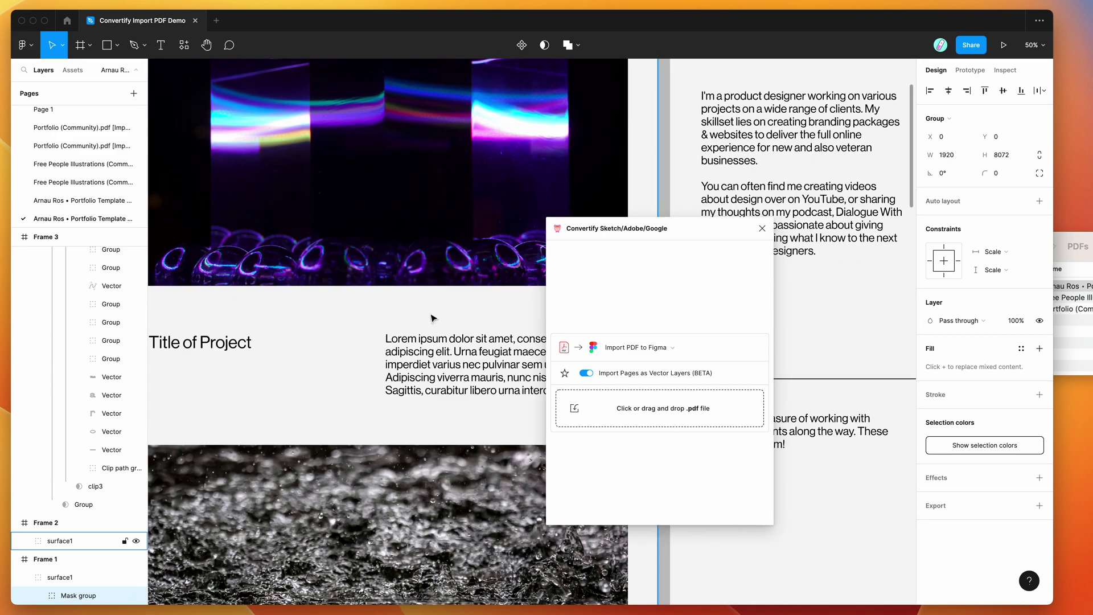
pyautogui.click(432, 350)
pyautogui.scroll(4, 438, 343)
pyautogui.hscroll(-2, 439, 342)
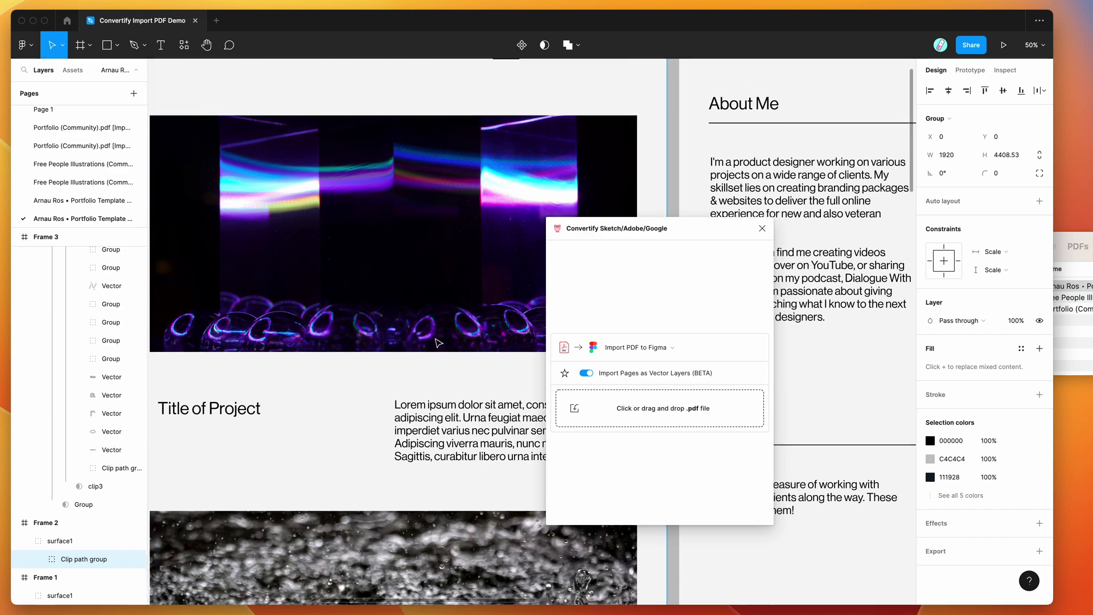
# - Turn off importing pages as vector layers and move the Convertify window aside while examining Frames 2 to 5
pyautogui.scroll(2, 439, 343)
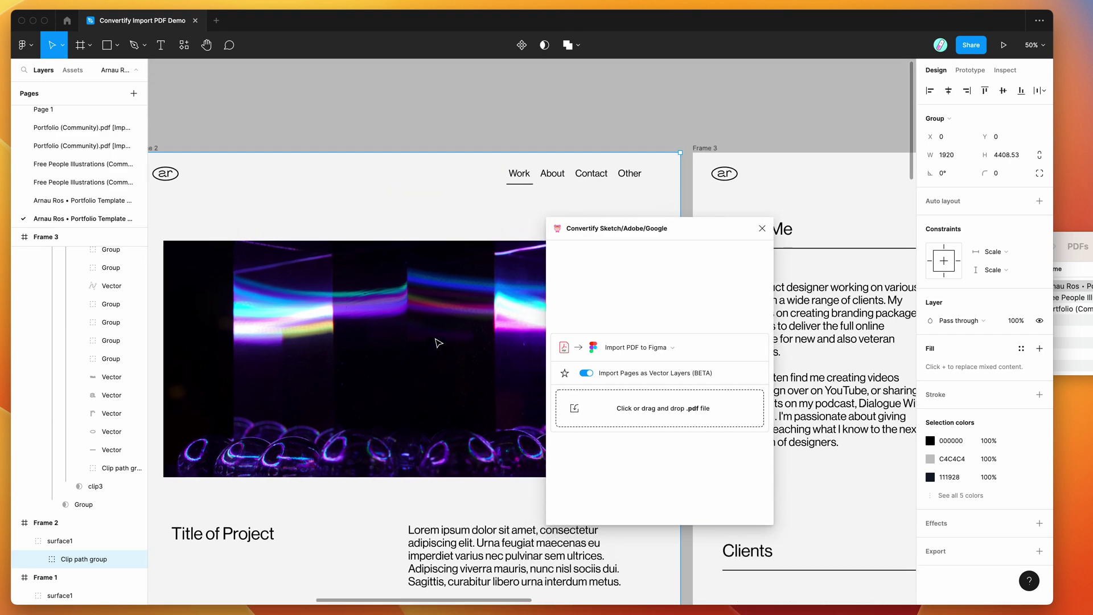
pyautogui.hscroll(10, 438, 342)
pyautogui.hscroll(-1, 437, 342)
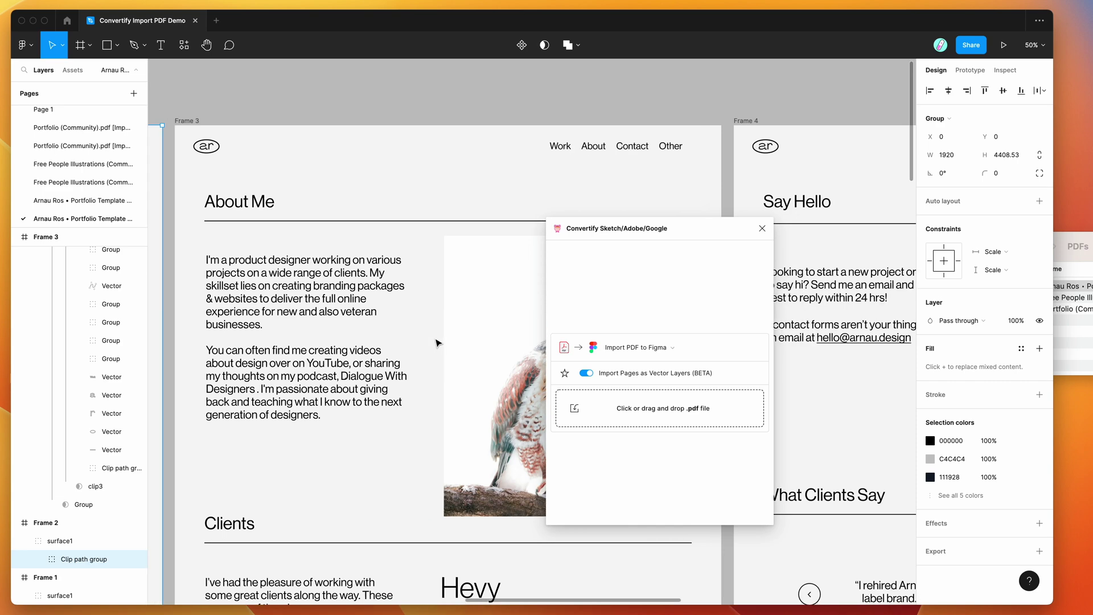
pyautogui.hscroll(10, 437, 342)
pyautogui.moveTo(617, 234); pyautogui.dragTo(696, 240)
pyautogui.hscroll(10, 562, 252)
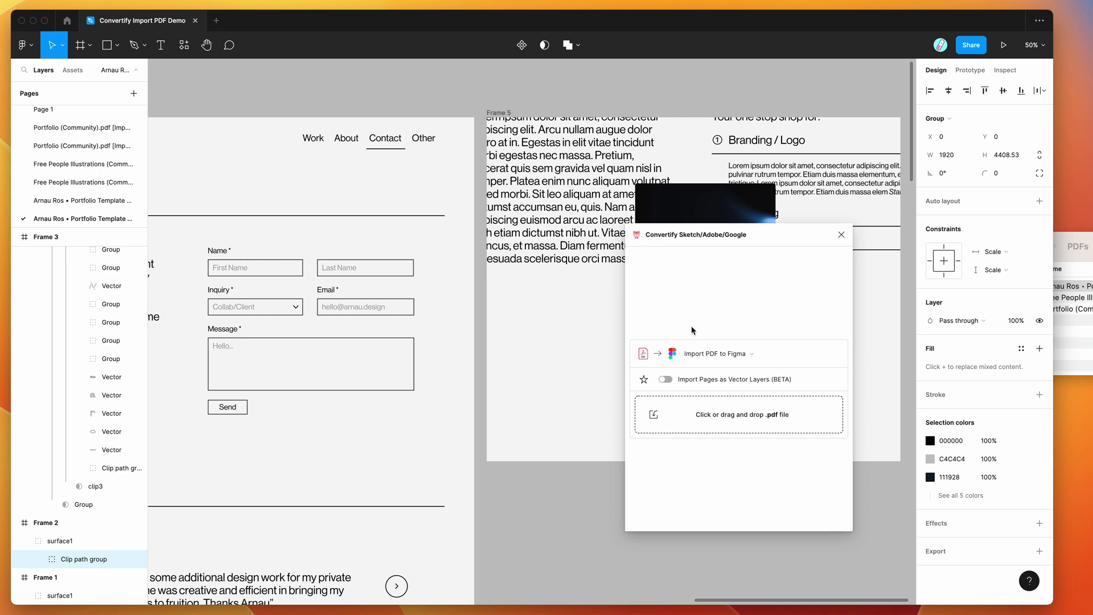
pyautogui.moveTo(704, 236); pyautogui.dragTo(759, 251)
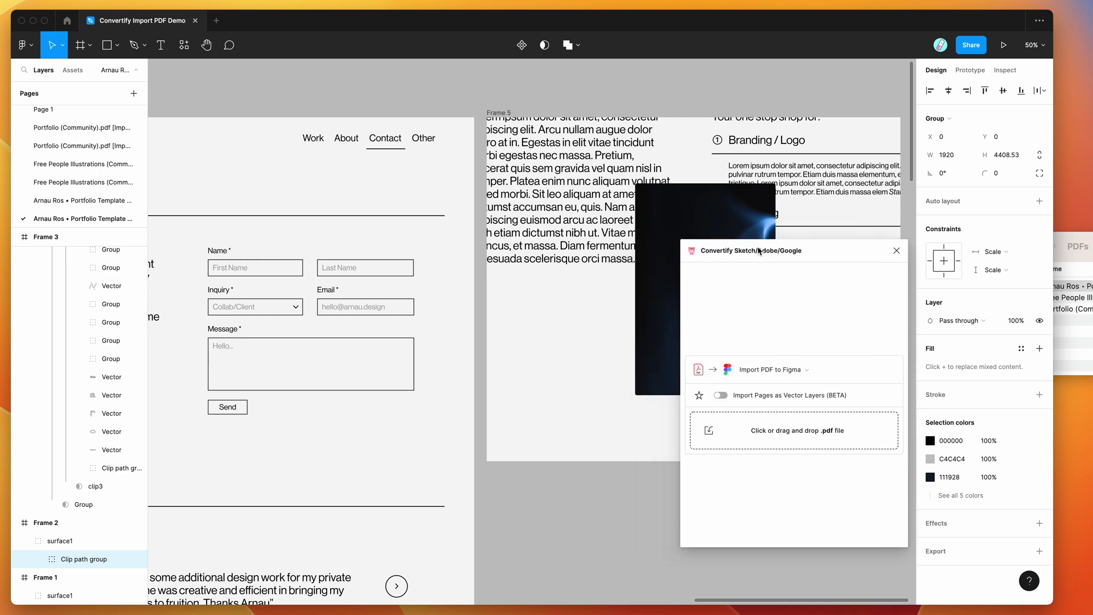
pyautogui.hscroll(5, 577, 212)
pyautogui.hscroll(-8, 577, 212)
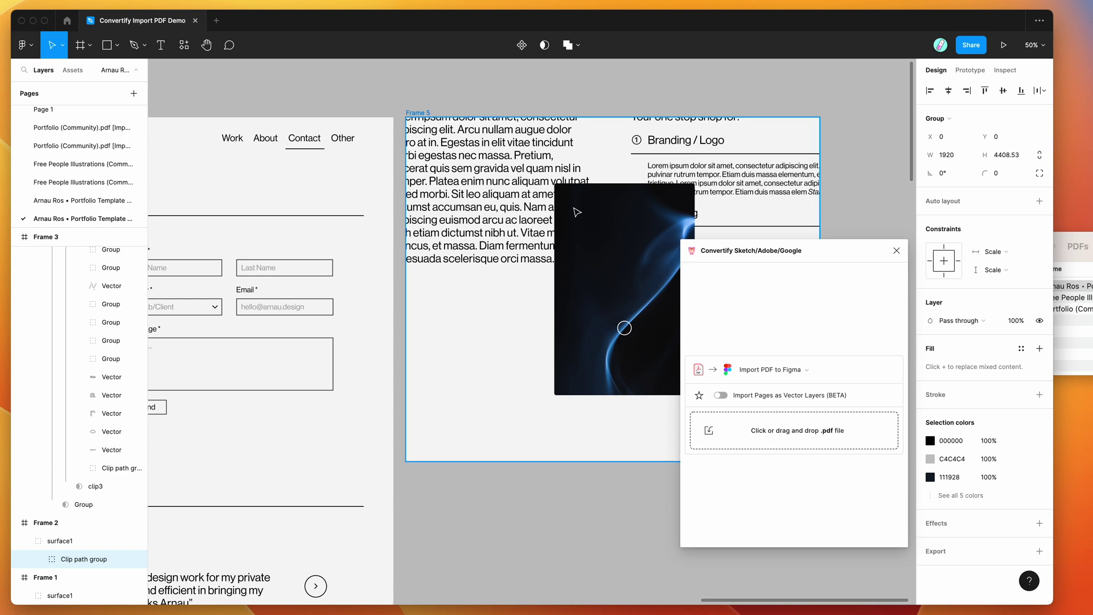
# - Drill down to Frame 4's Mask group and examine its "Say Hello" section at 100% zoom
pyautogui.hscroll(-8, 576, 212)
pyautogui.hscroll(2, 576, 212)
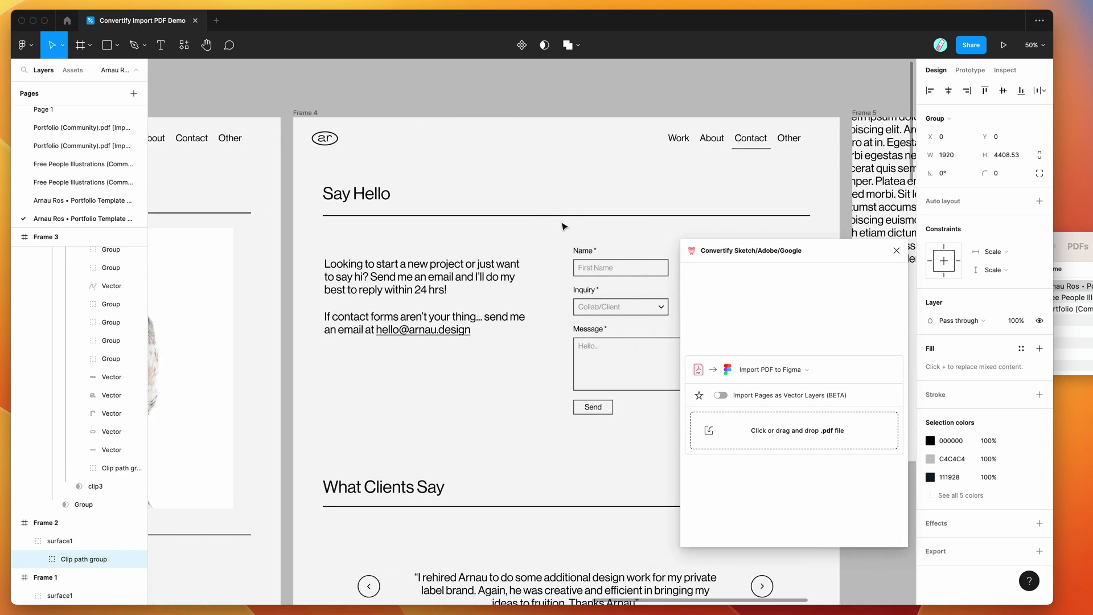
pyautogui.click(430, 275)
pyautogui.doubleClick(429, 275)
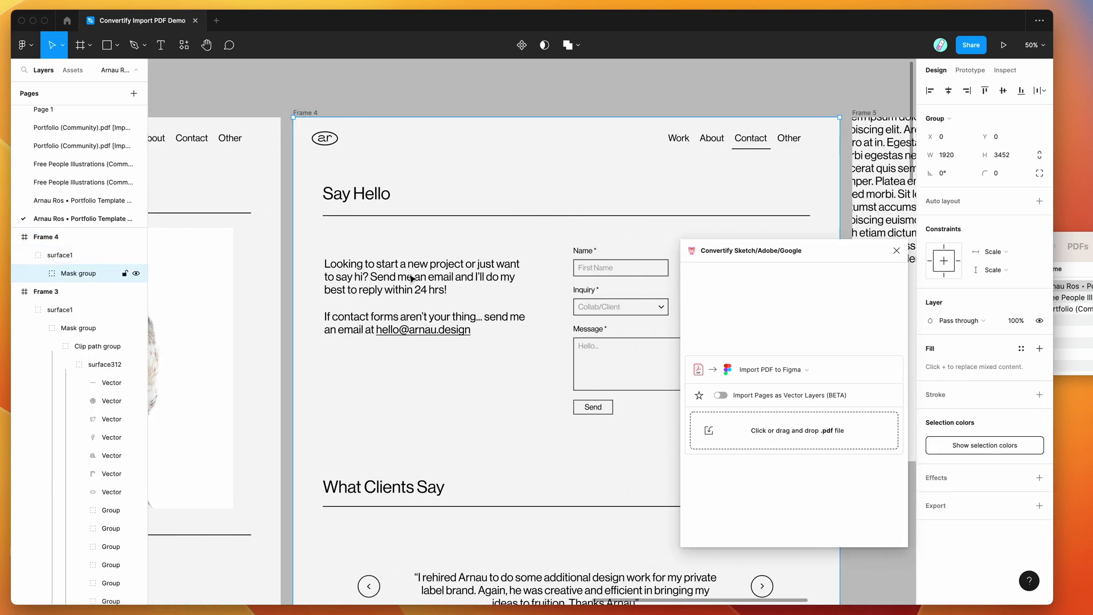
pyautogui.hotkey('shift', '0')
pyautogui.hscroll(-3, 412, 279)
pyautogui.scroll(8, 412, 279)
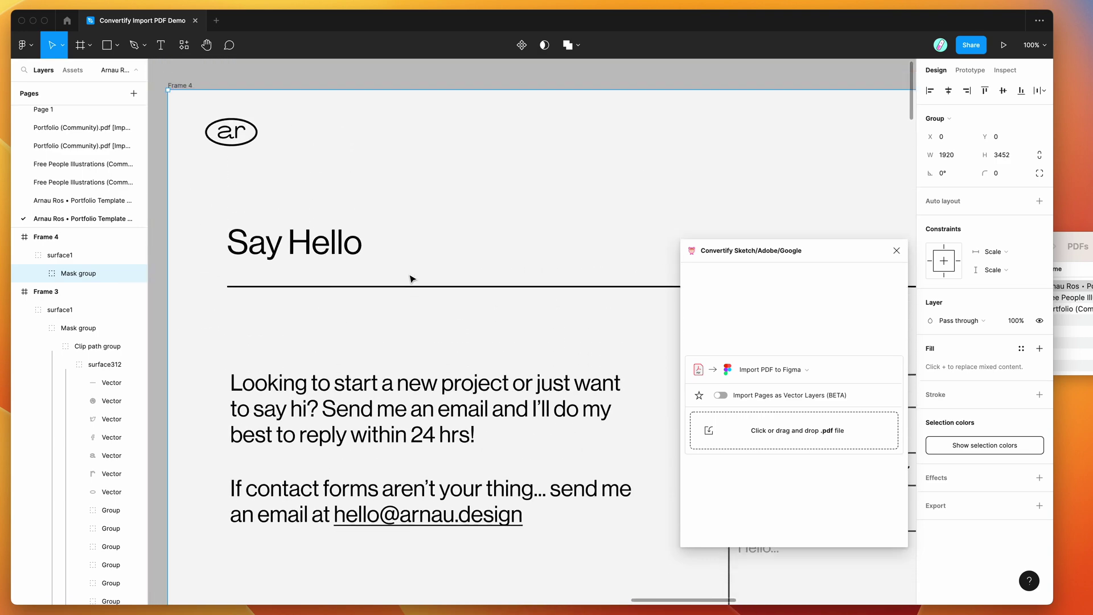
# - Examine the upper sections of Frame 3, Frame 2 and Frame 1 at 50% zoom
pyautogui.press('-')
pyautogui.press('-')
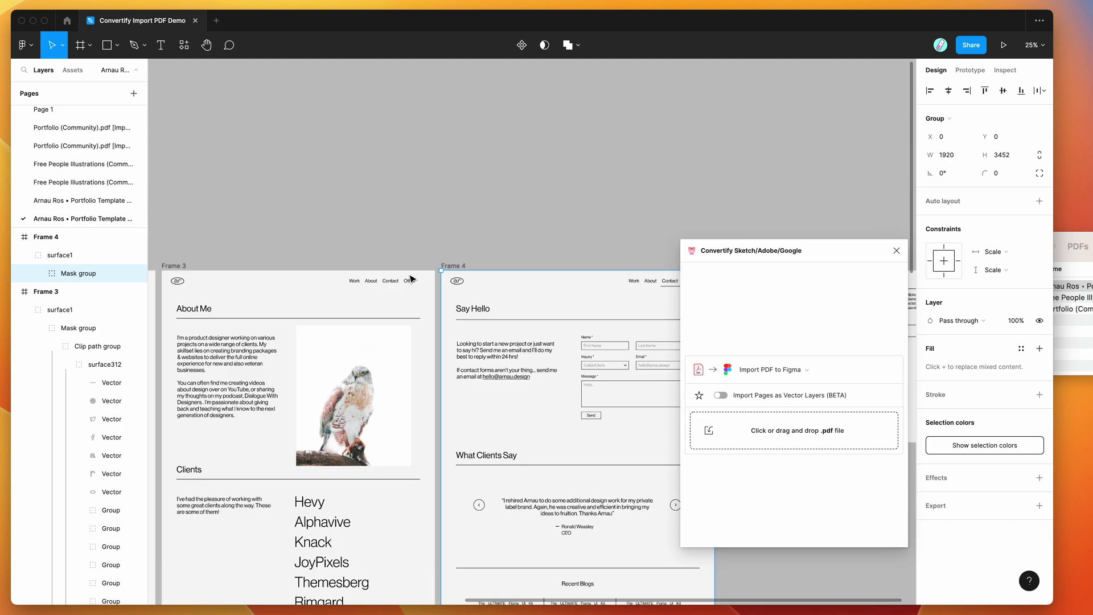
pyautogui.press('+')
pyautogui.hscroll(-7, 410, 278)
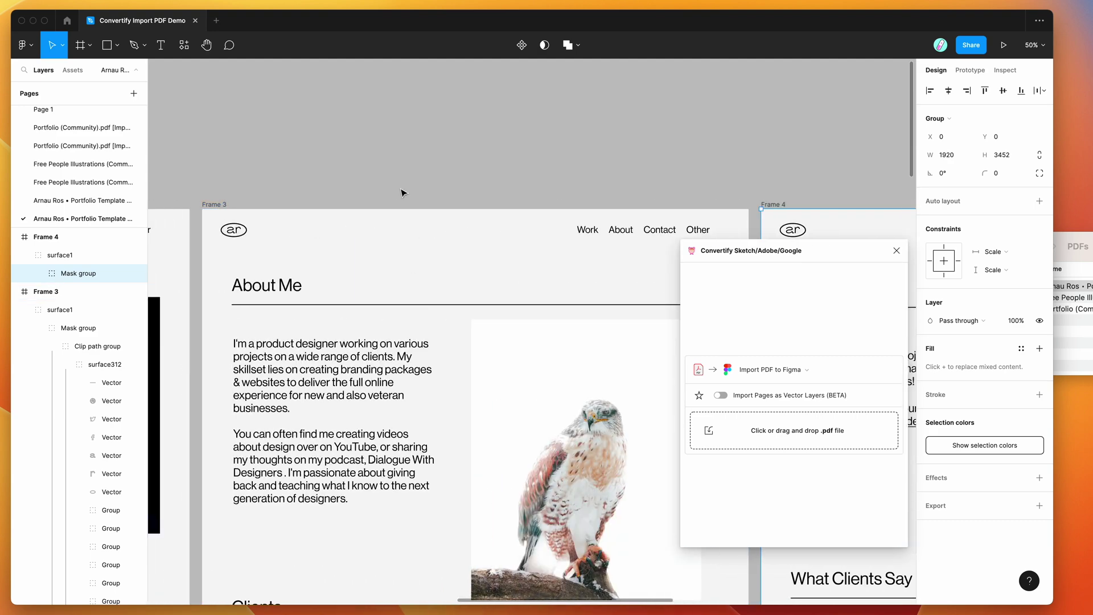
pyautogui.hscroll(-8, 401, 193)
pyautogui.hscroll(-7, 407, 190)
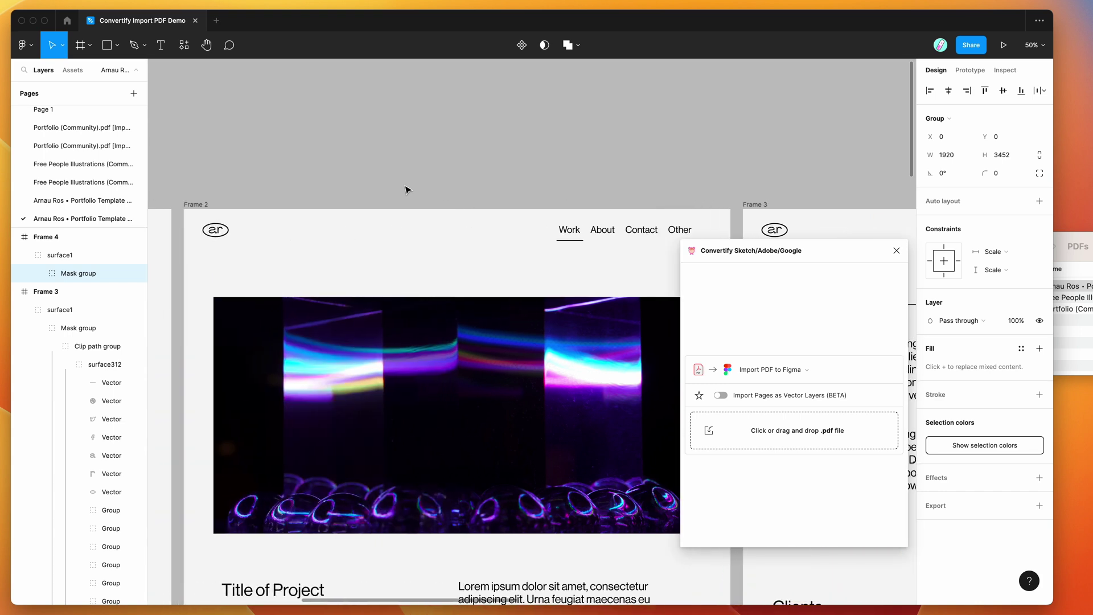
pyautogui.hscroll(-5, 493, 141)
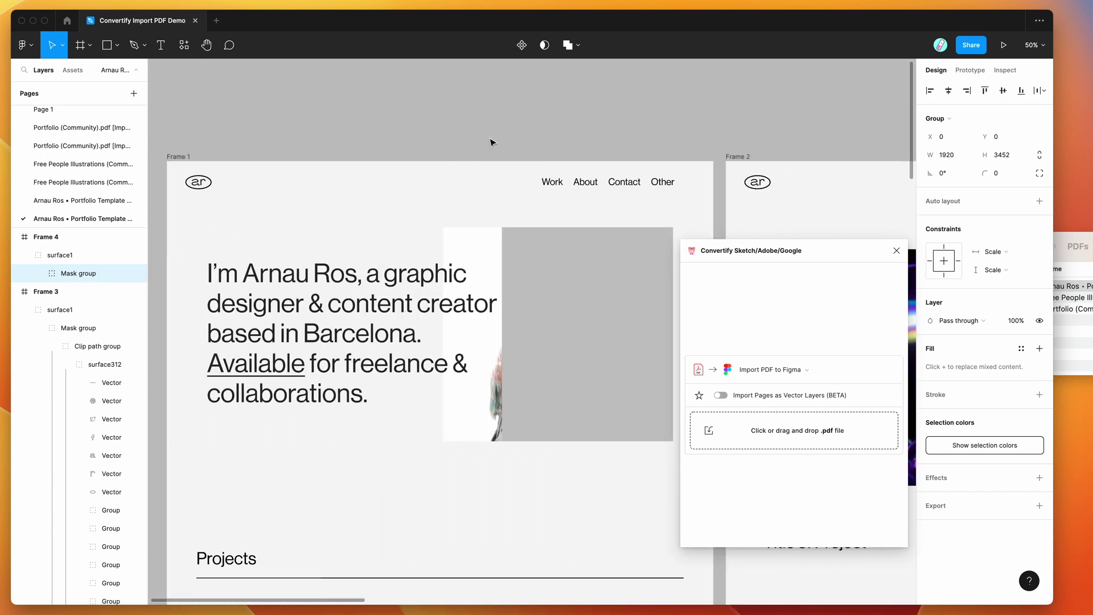
# - Clear the selection, select Frame 1, examine it alongside Frames 2 and 3, and reposition the Convertify window
pyautogui.click(244, 142)
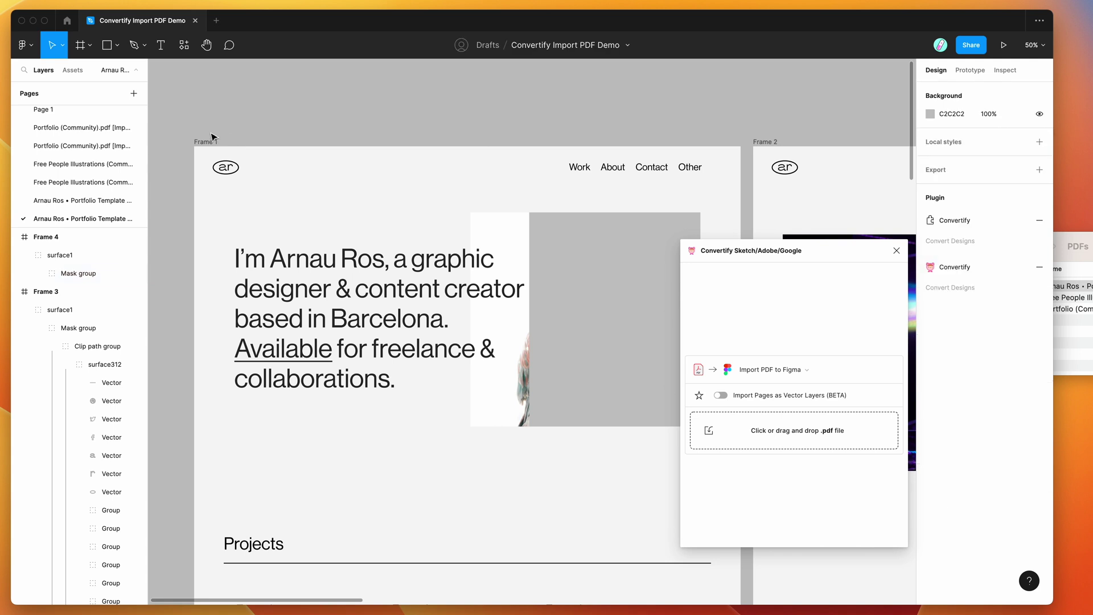
pyautogui.scroll(-3, 184, 136)
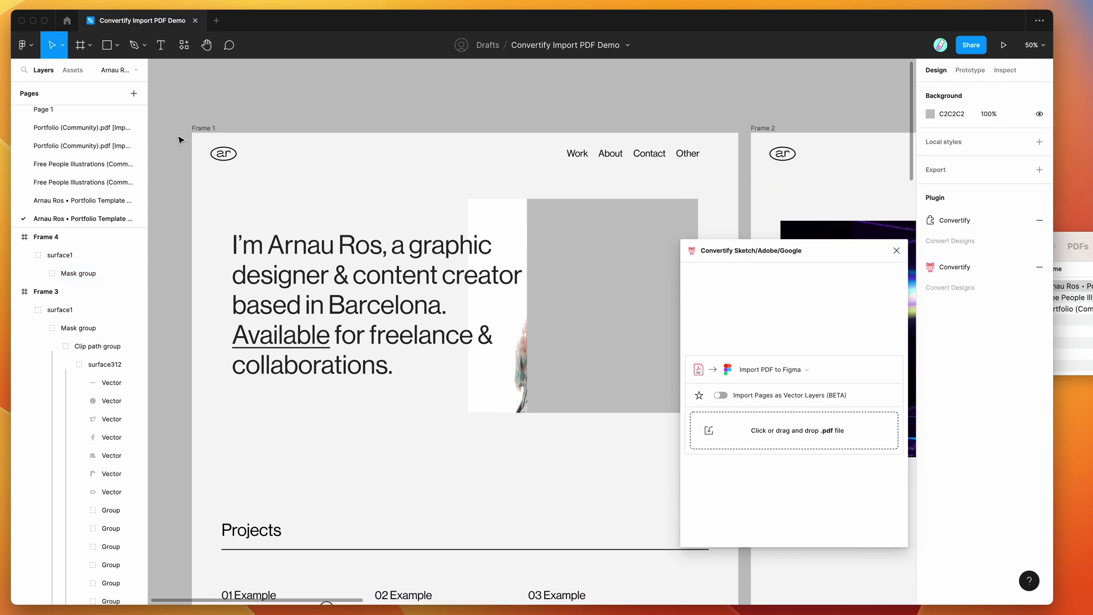
pyautogui.hscroll(1, 181, 139)
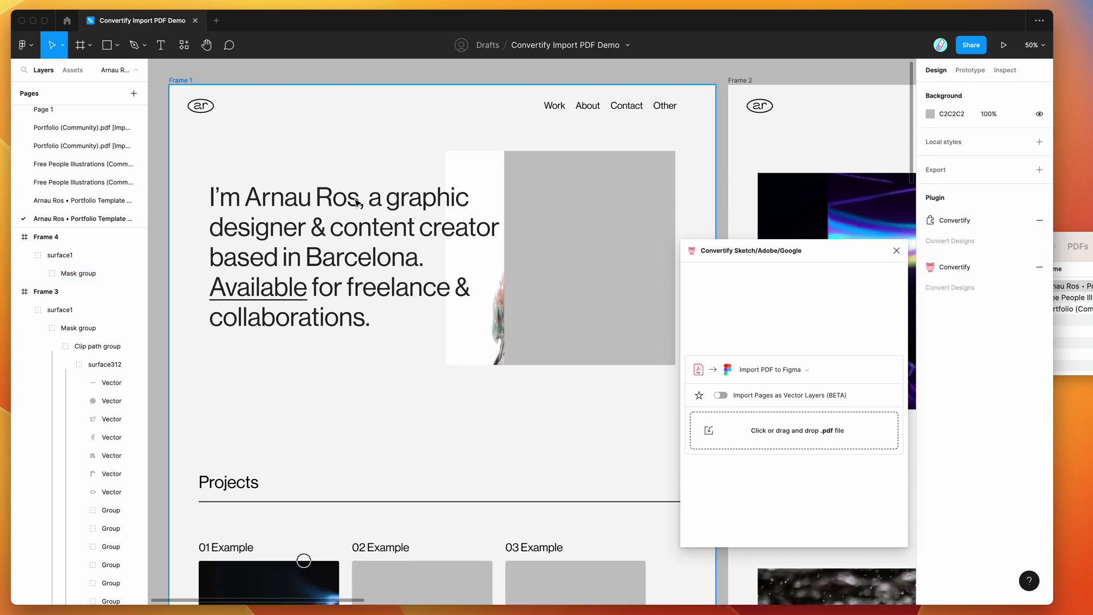
pyautogui.click(357, 202)
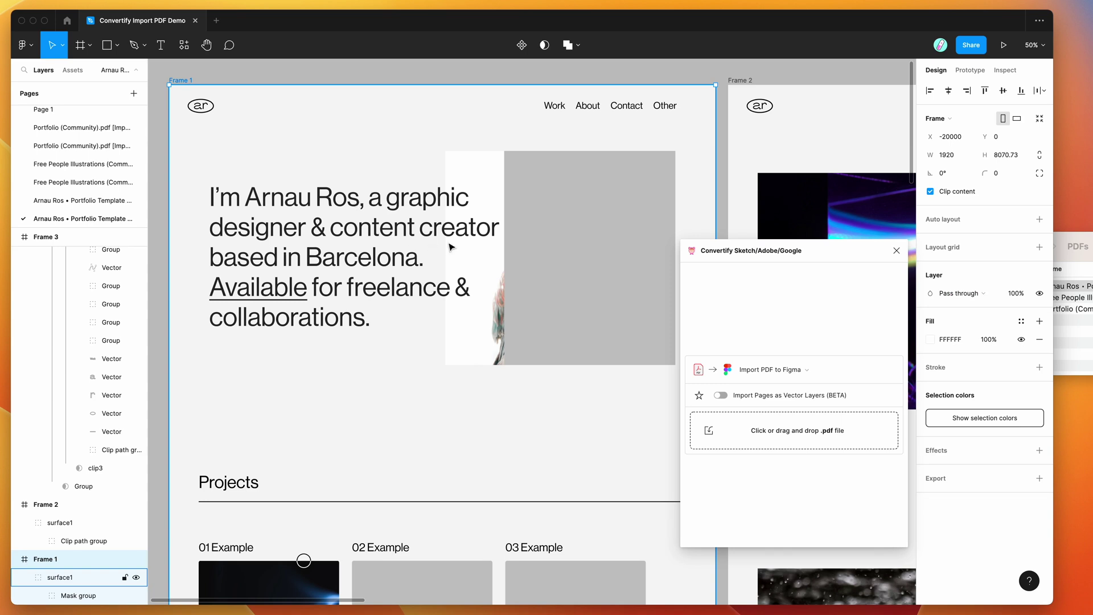
pyautogui.hscroll(10, 450, 247)
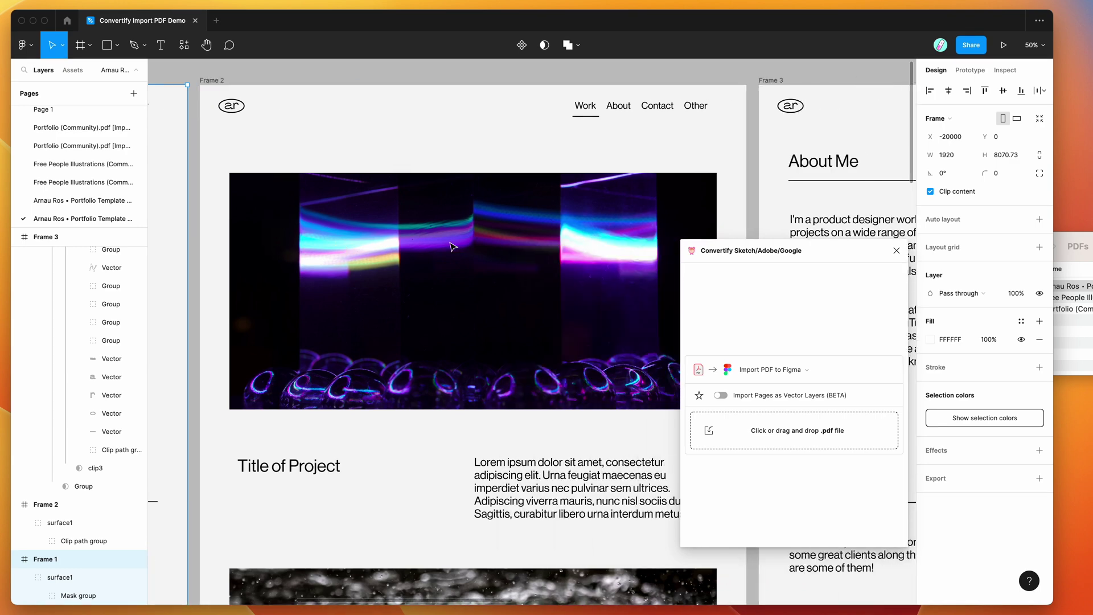
pyautogui.hscroll(2, 452, 247)
pyautogui.hscroll(4, 452, 246)
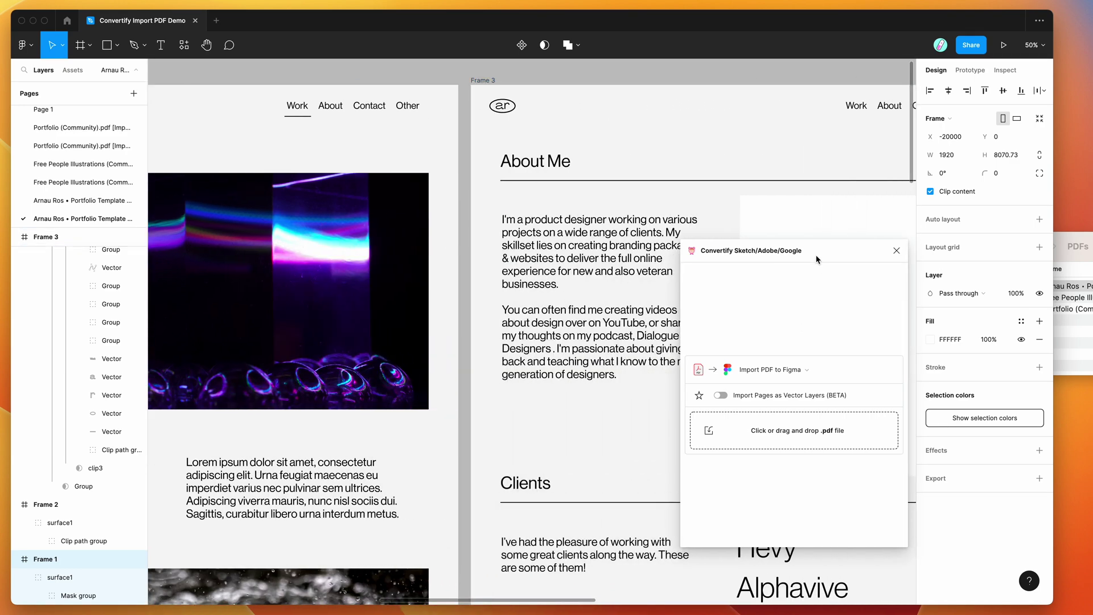
pyautogui.moveTo(816, 259); pyautogui.dragTo(797, 233)
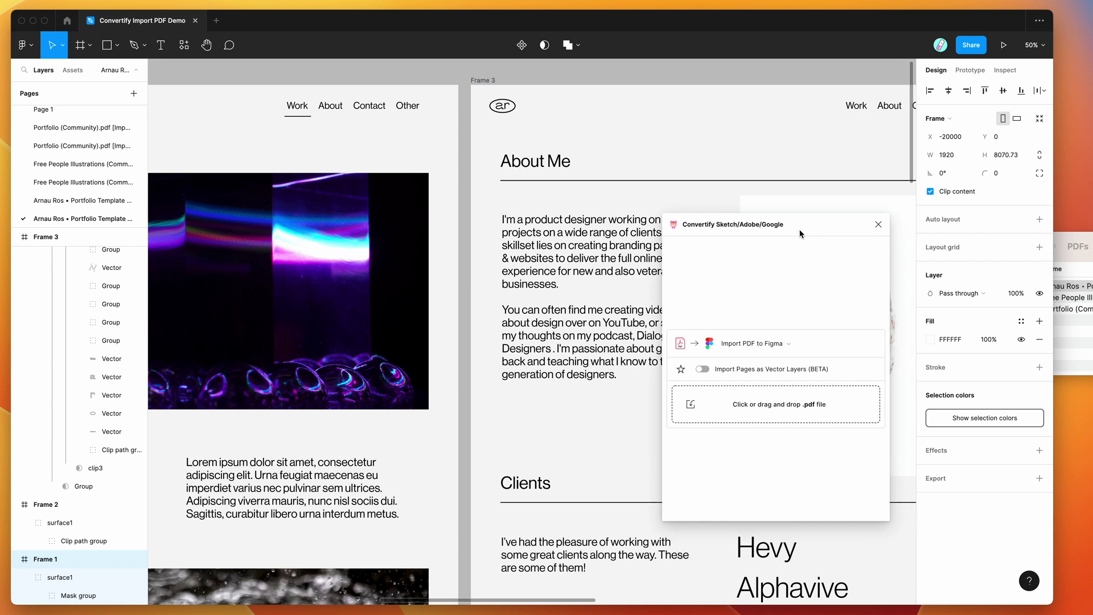